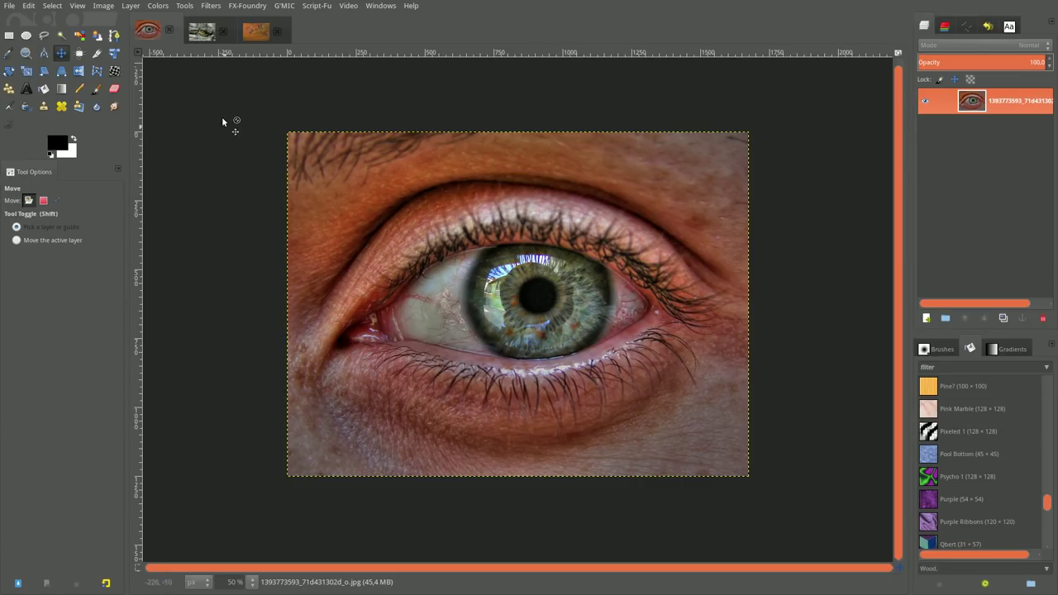
# Compare the eye photo with the crocodile and rust texture reference images.
pyautogui.click(203, 34)
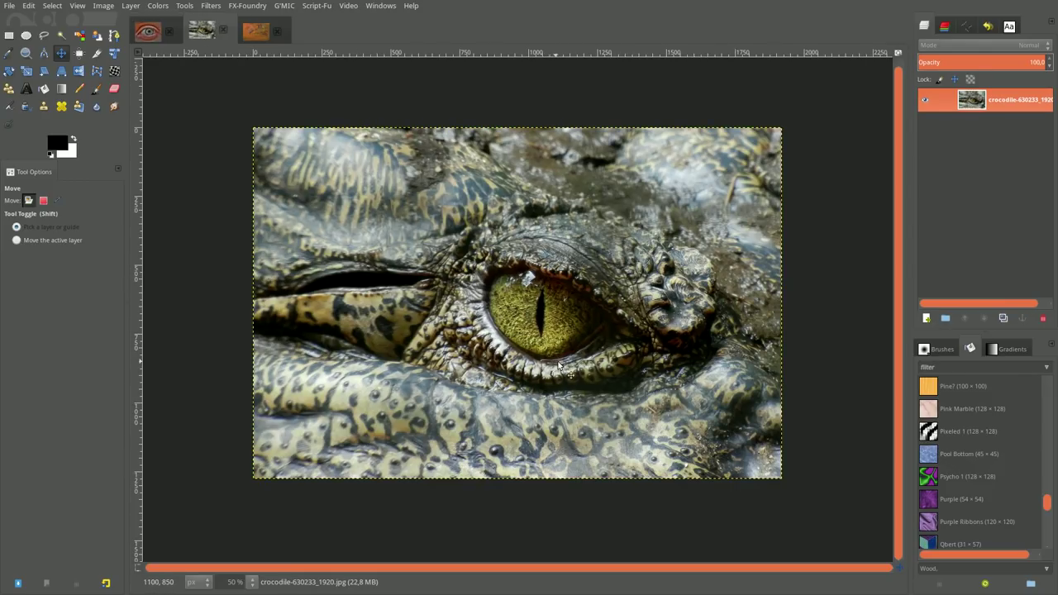
pyautogui.click(250, 32)
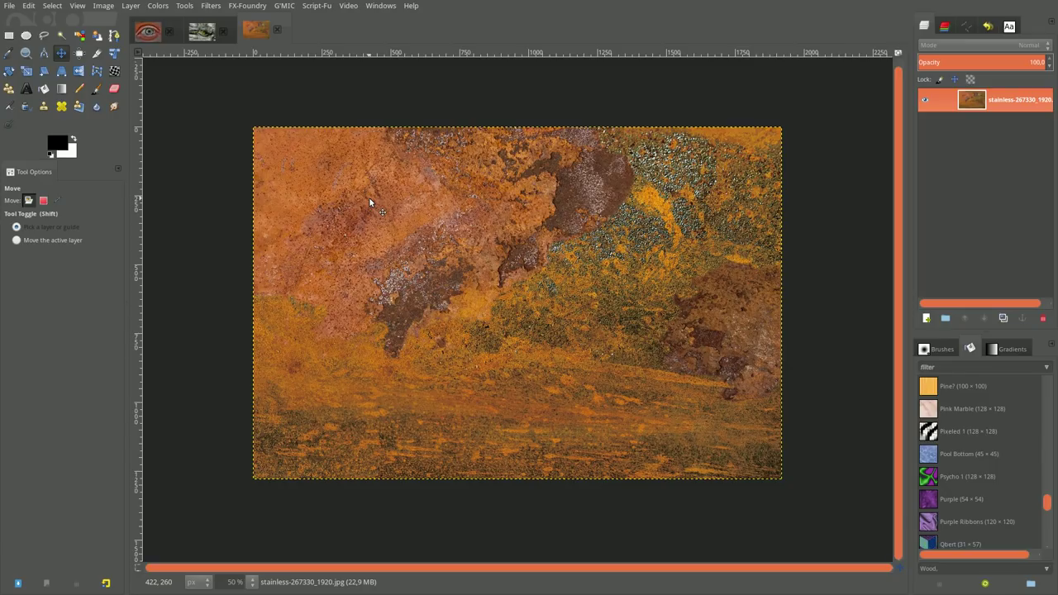
pyautogui.click(145, 35)
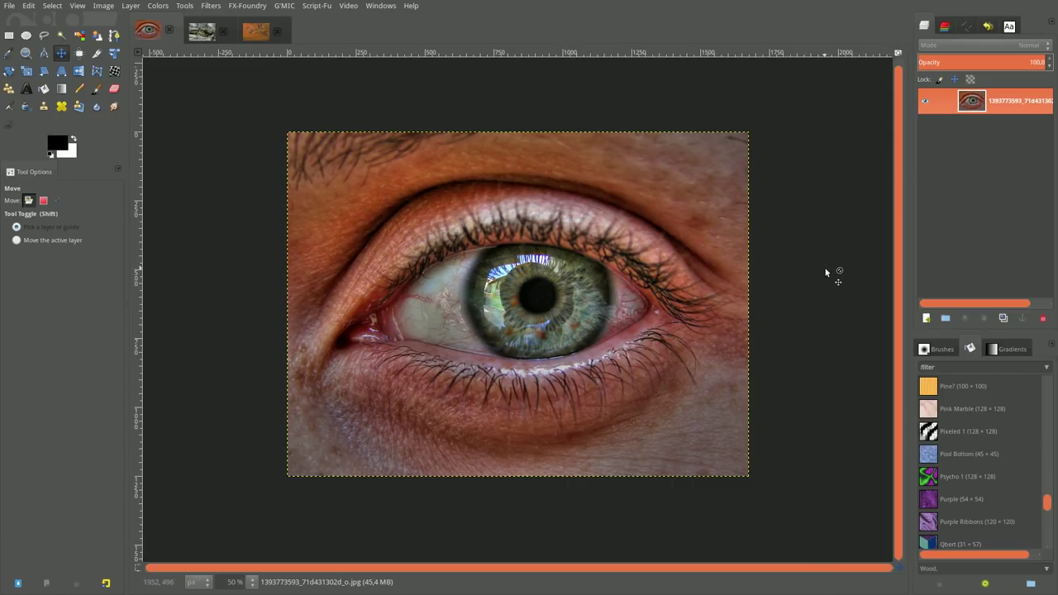
pyautogui.click(202, 36)
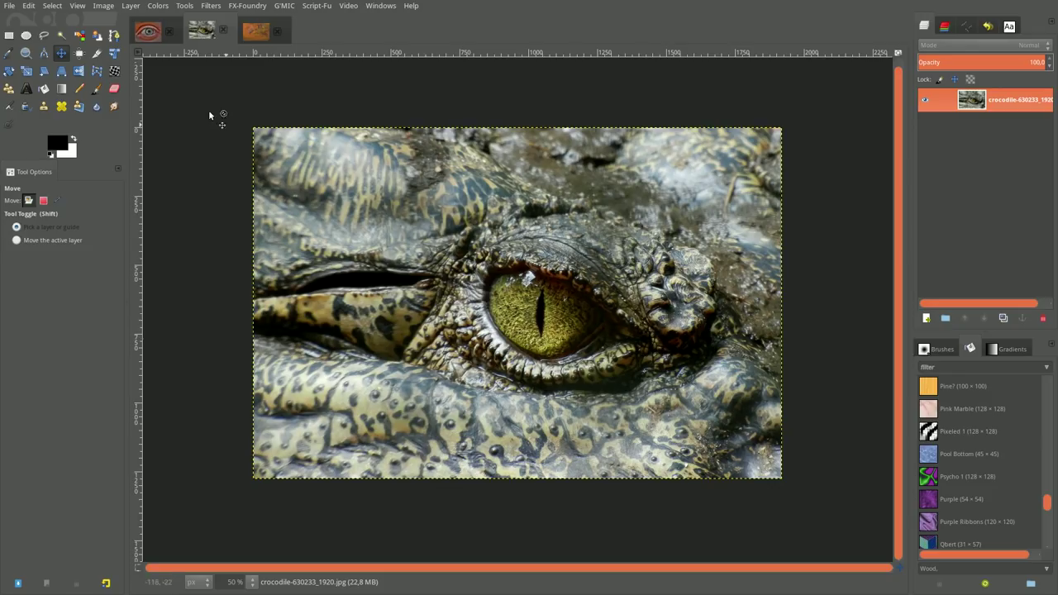
pyautogui.click(146, 31)
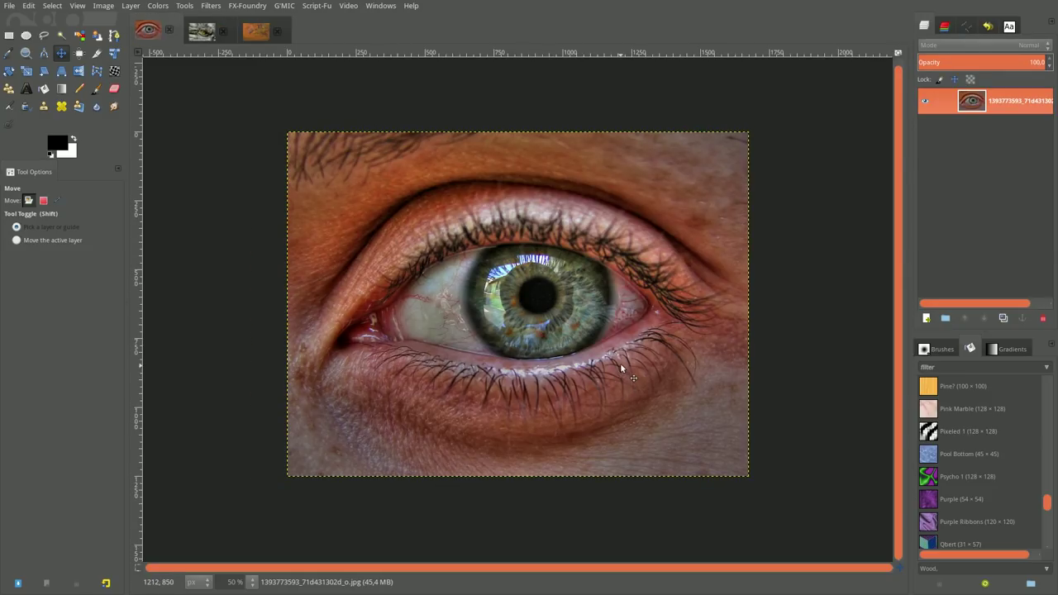
pyautogui.click(201, 35)
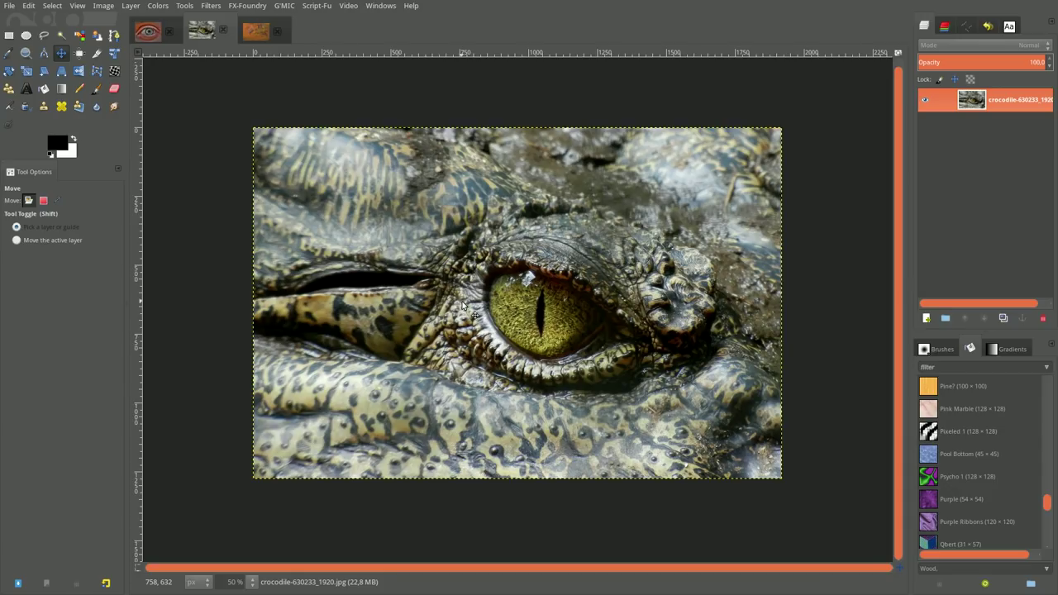
pyautogui.click(149, 33)
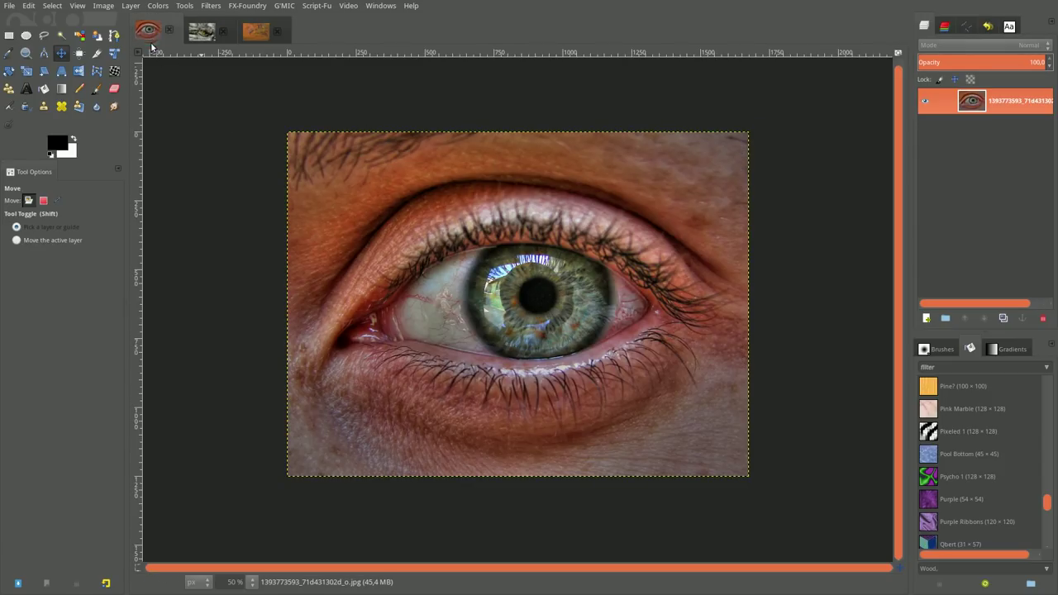
# Duplicate the eye layer, hide the middle copy, and colorize the top copy at Hue 28, Saturation 25.
pyautogui.click(1004, 318)
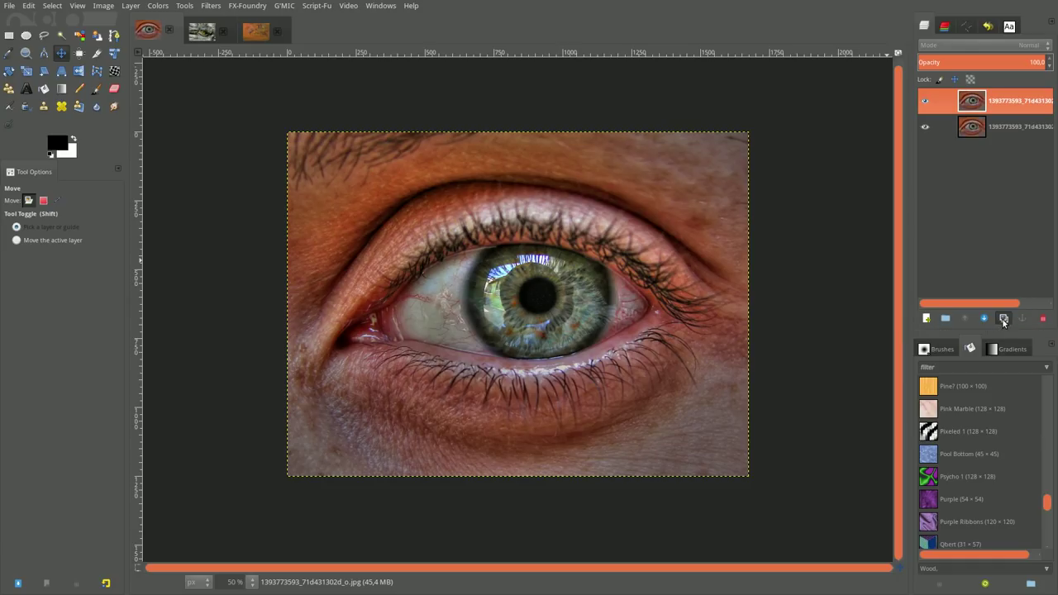
pyautogui.click(925, 126)
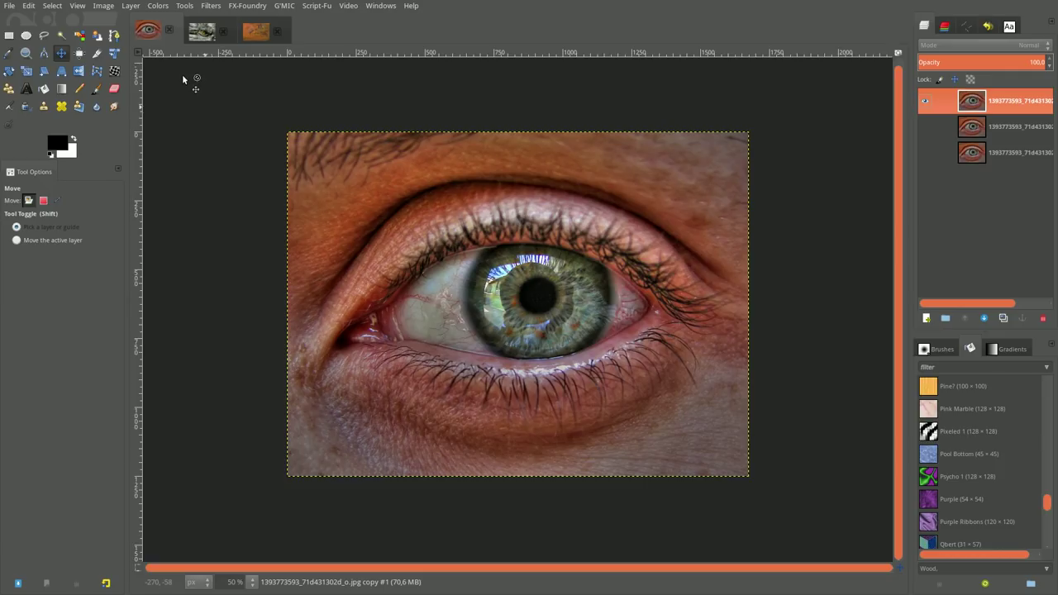
pyautogui.click(158, 6)
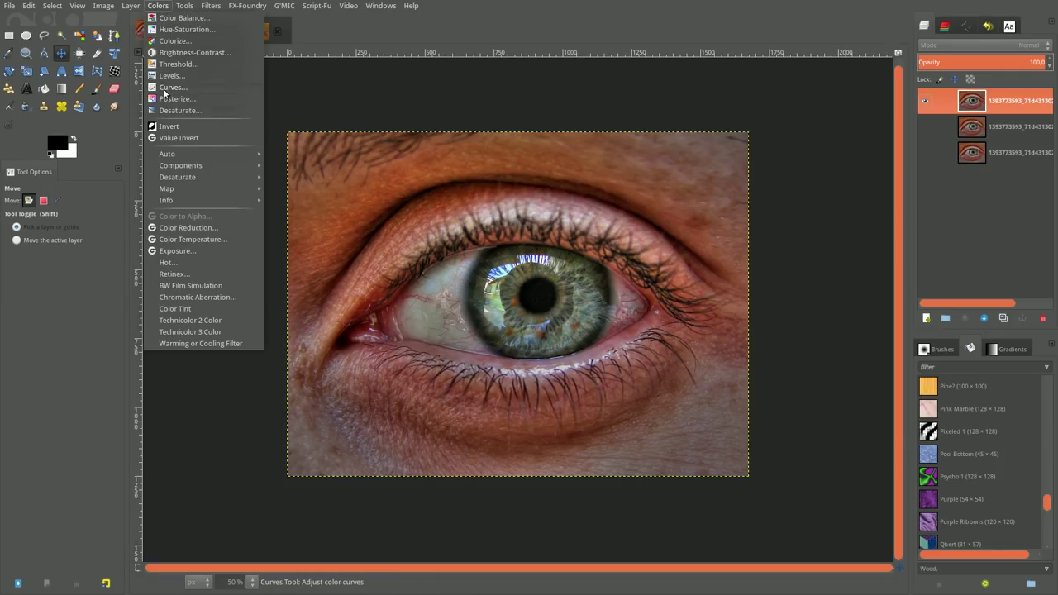
pyautogui.click(171, 40)
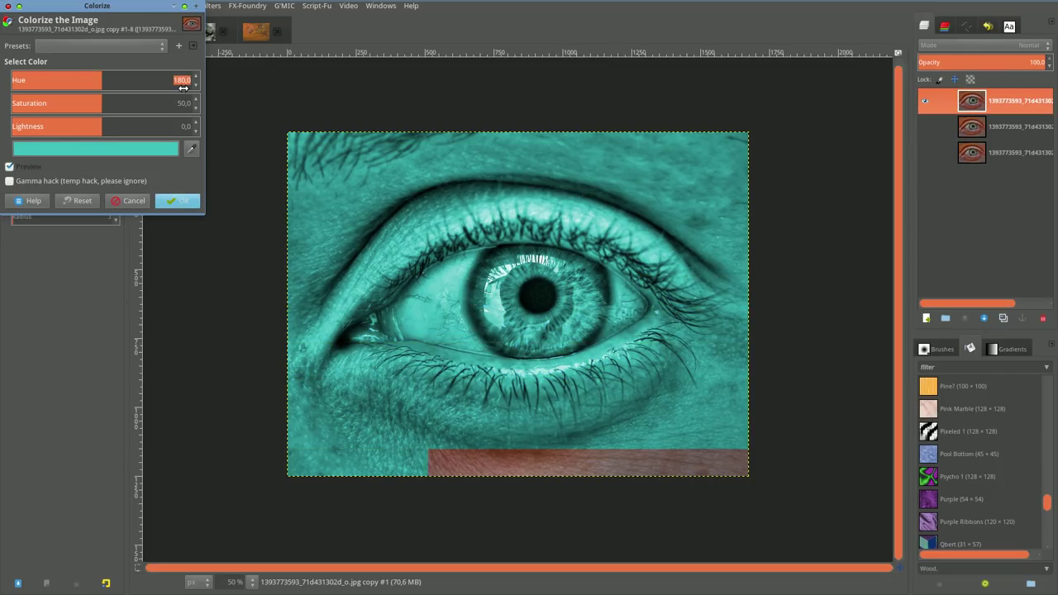
pyautogui.write('28')
pyautogui.press('Return')
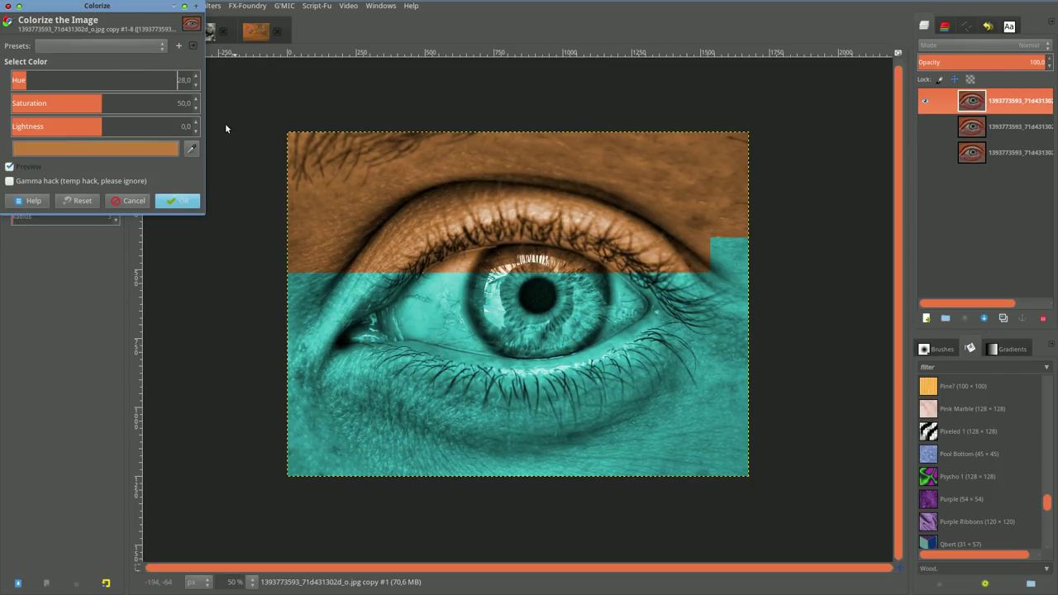
pyautogui.tripleClick(183, 103)
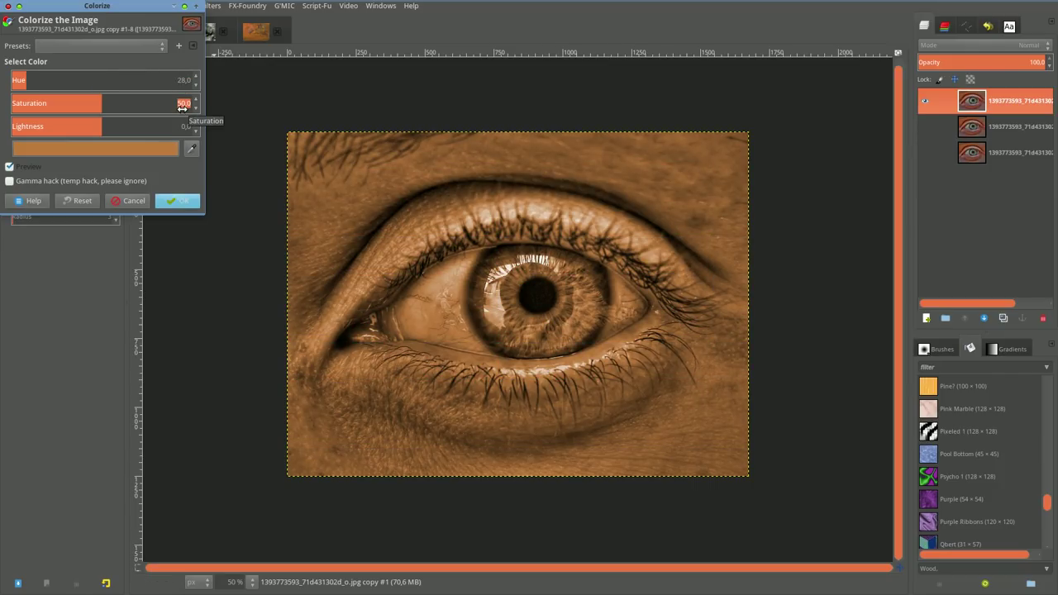
pyautogui.write('25')
pyautogui.press('Return')
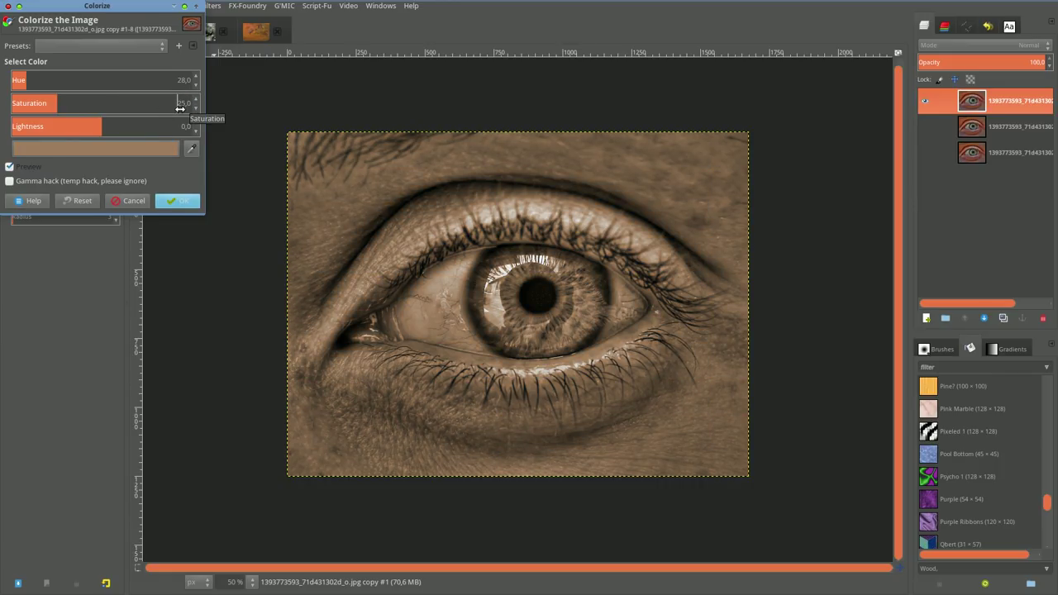
pyautogui.click(184, 203)
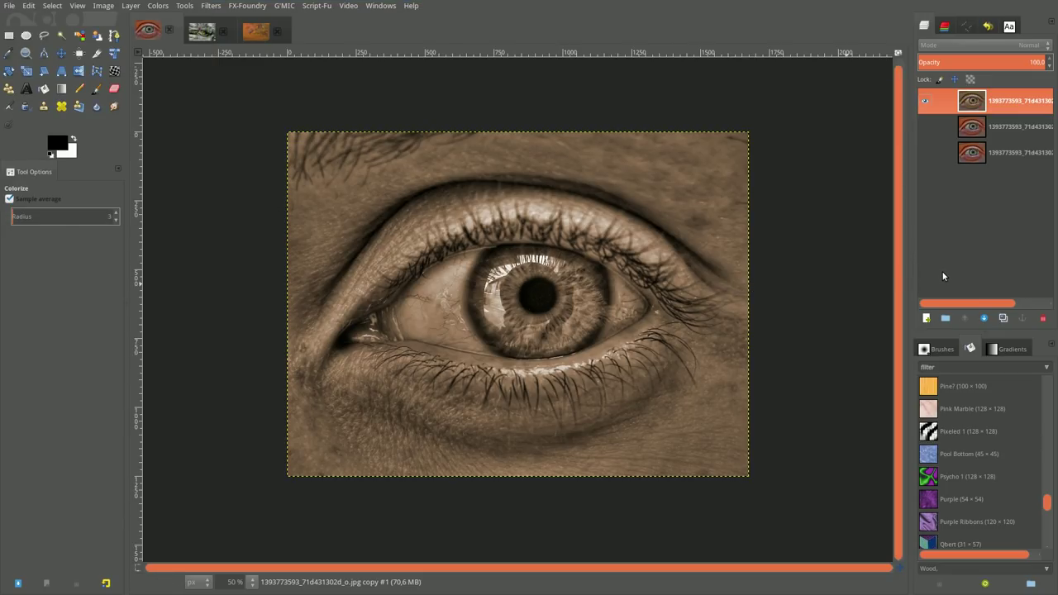
# Duplicate the brown eye layer, set the copy to Multiply, and merge it down.
pyautogui.click(1004, 318)
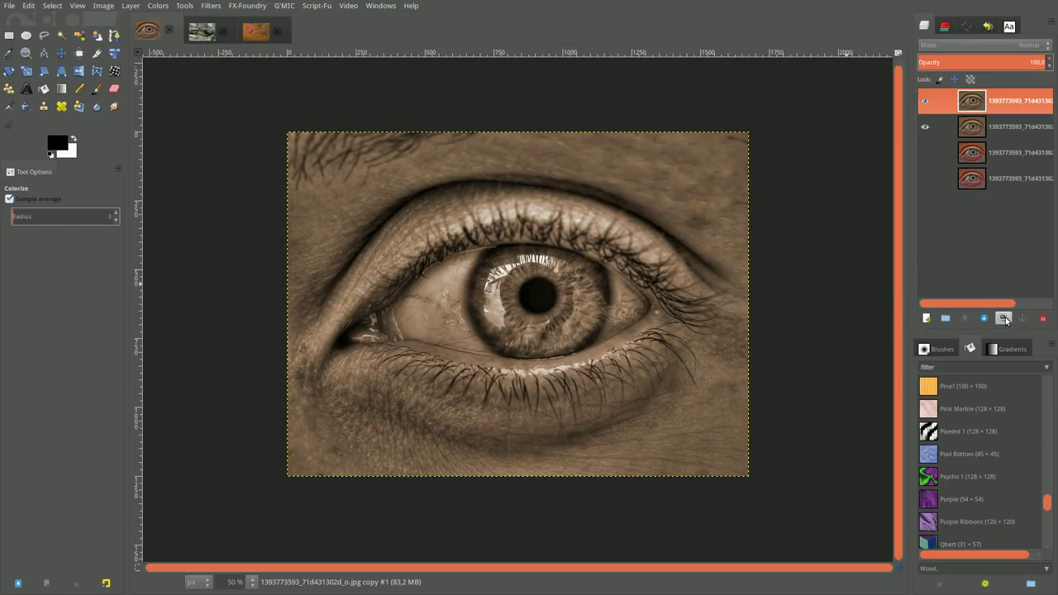
pyautogui.click(995, 49)
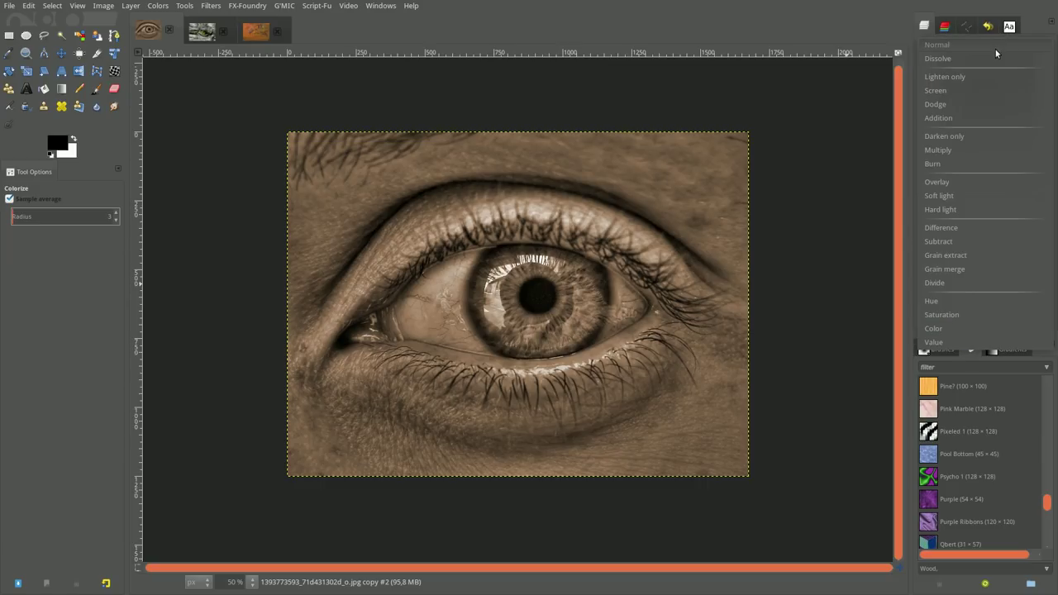
pyautogui.click(982, 145)
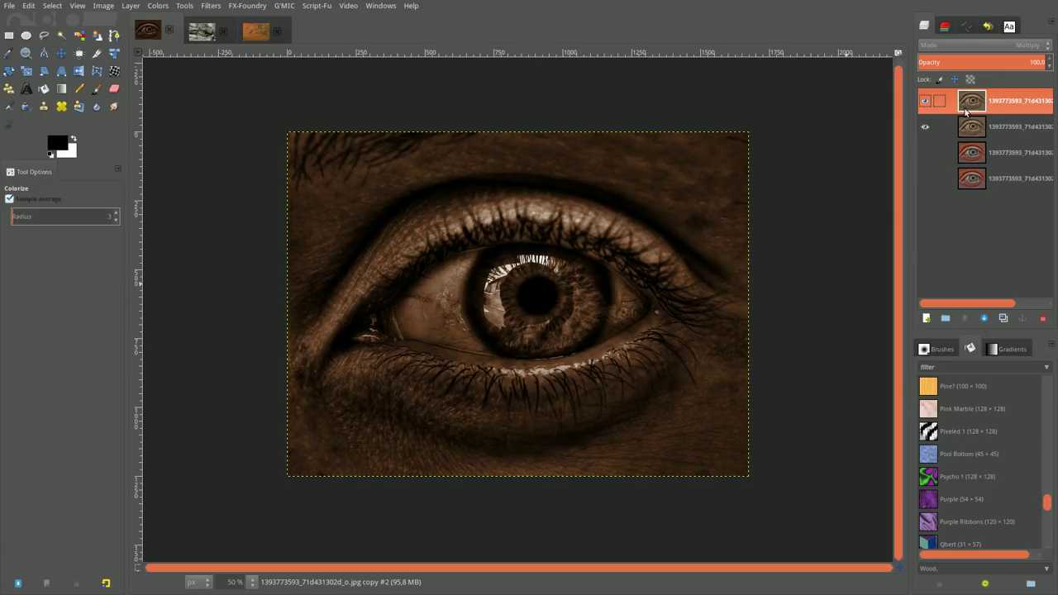
pyautogui.rightClick(976, 103)
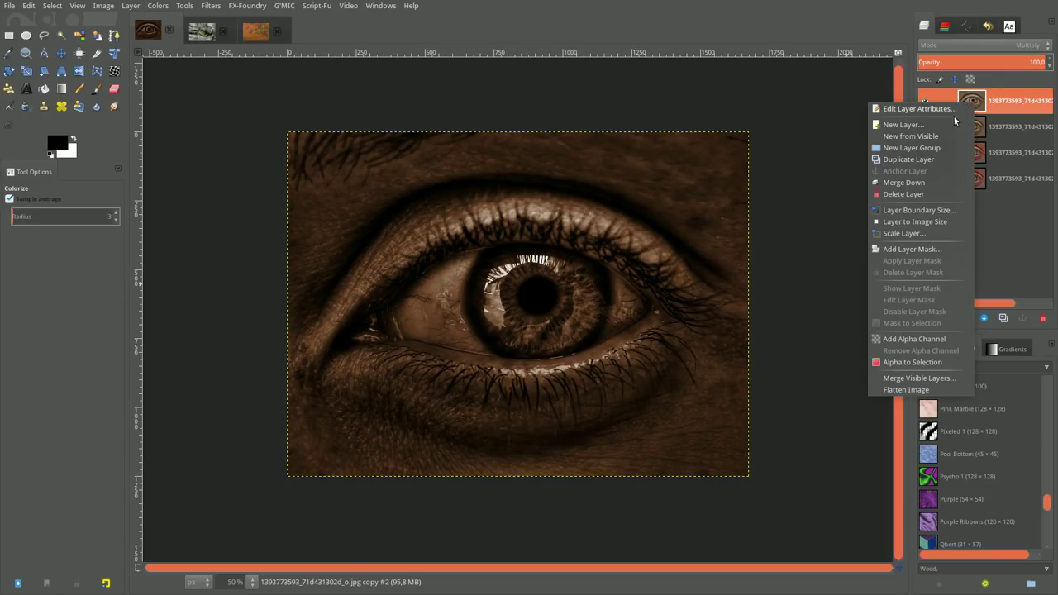
pyautogui.click(929, 194)
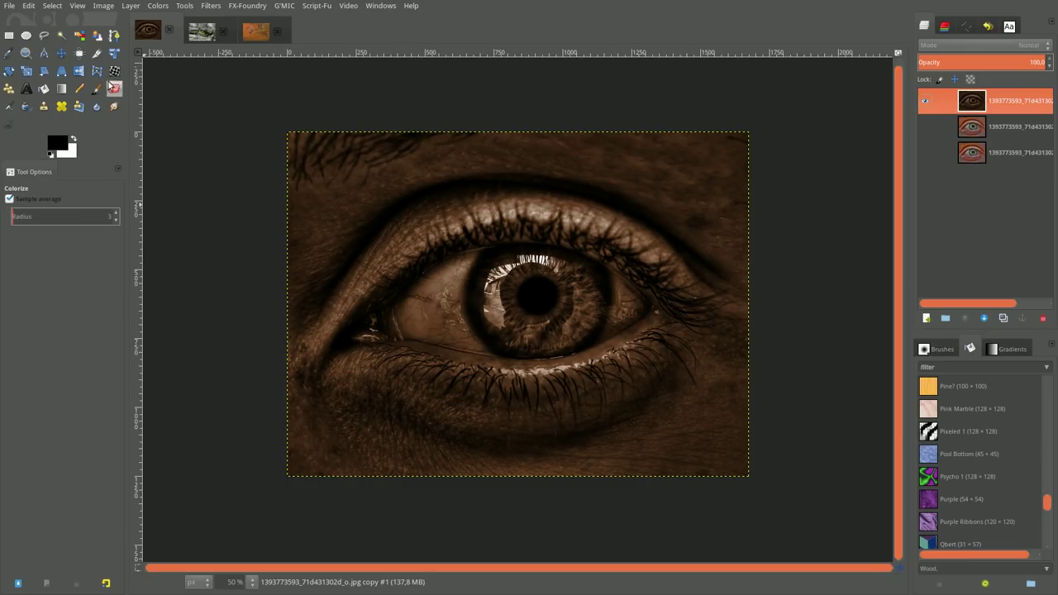
pyautogui.click(158, 6)
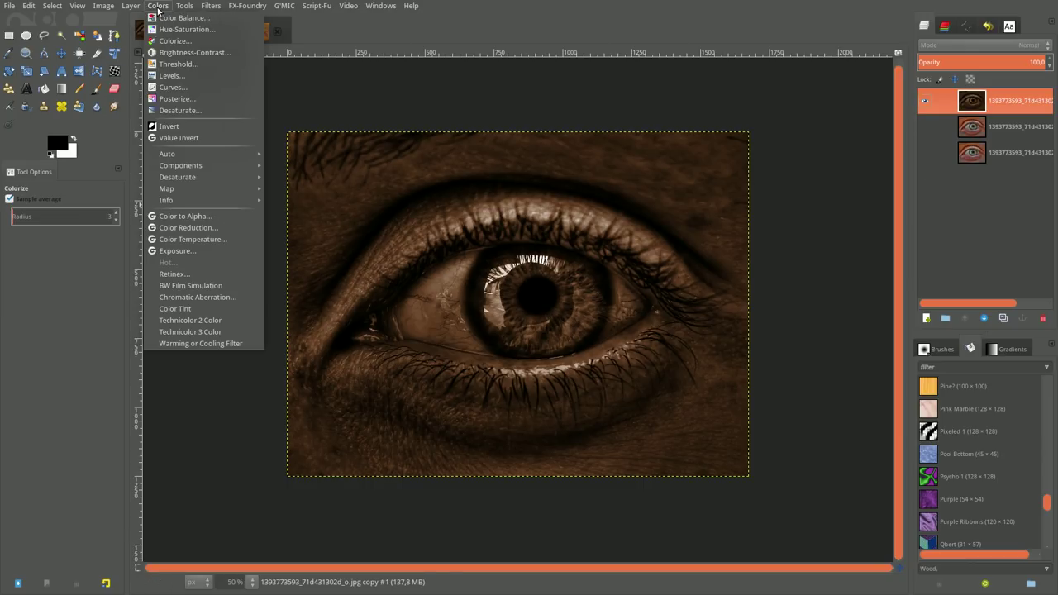
# Brighten the eye's highlights with a manual Levels adjustment instead of auto levels.
pyautogui.click(171, 77)
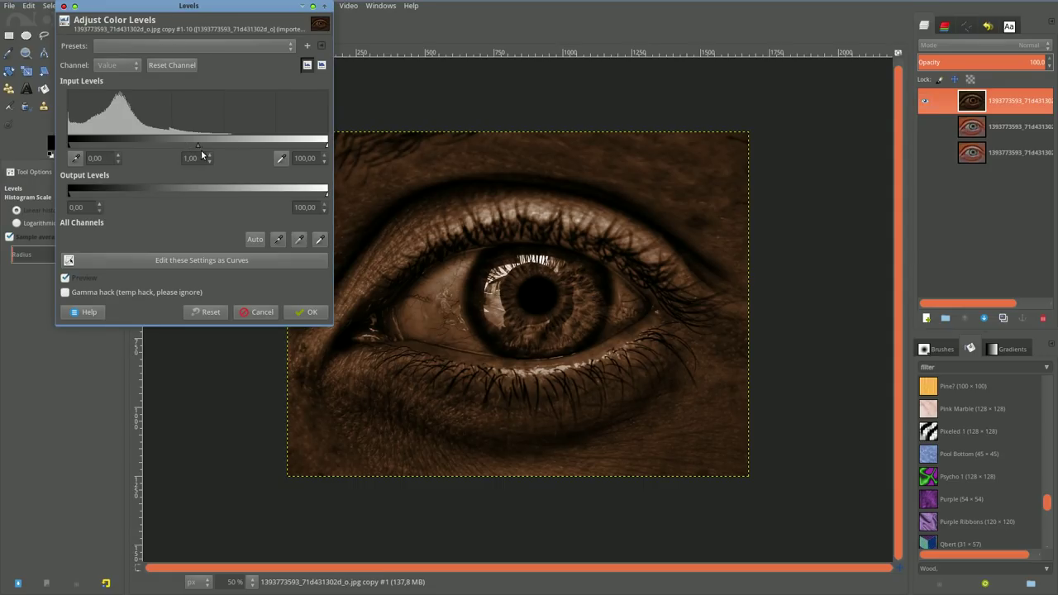
pyautogui.click(254, 239)
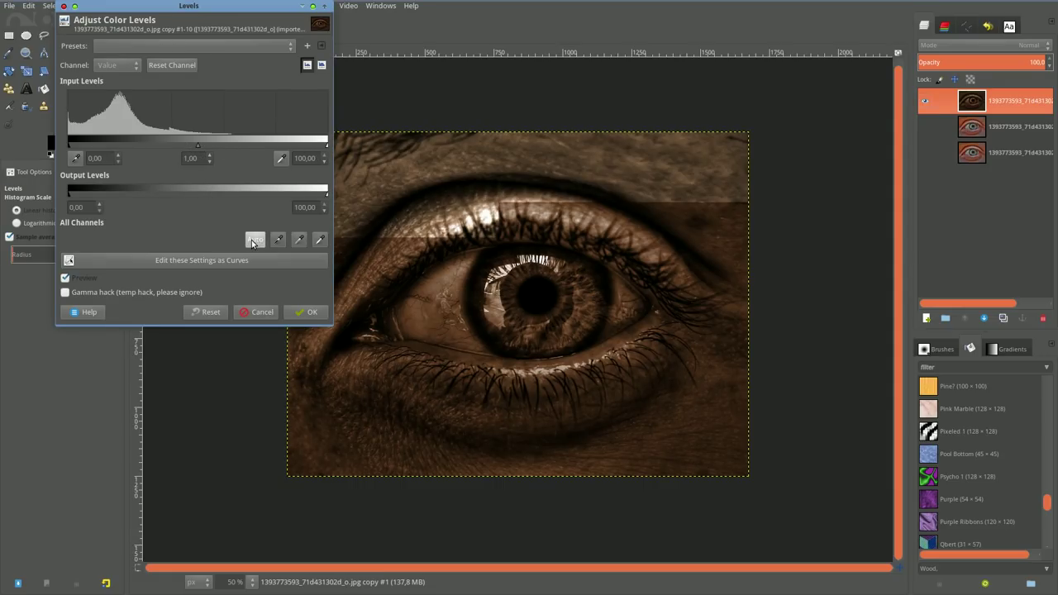
pyautogui.click(208, 311)
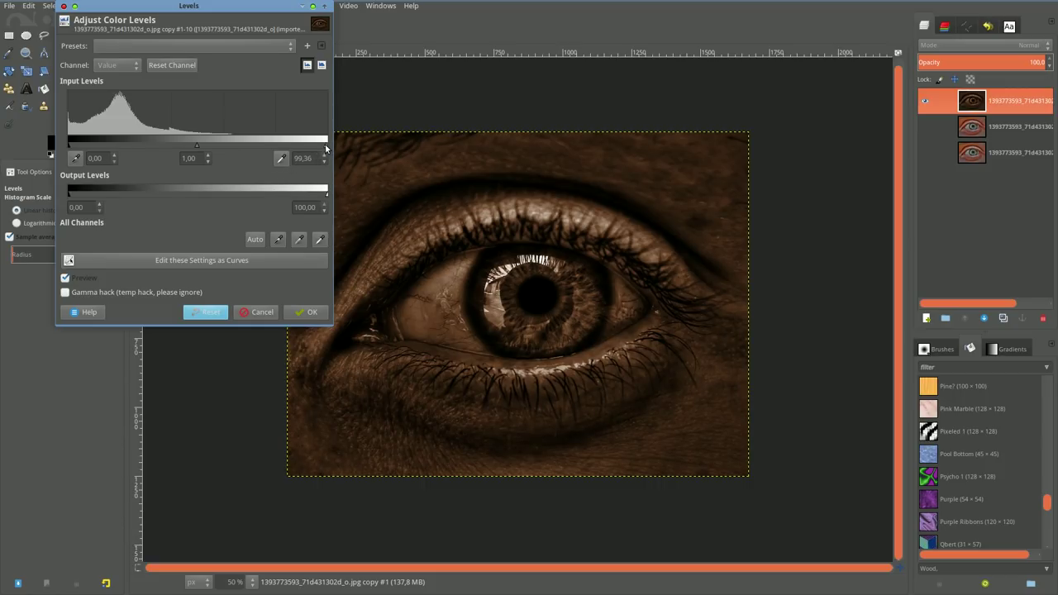
pyautogui.moveTo(326, 145); pyautogui.dragTo(248, 142)
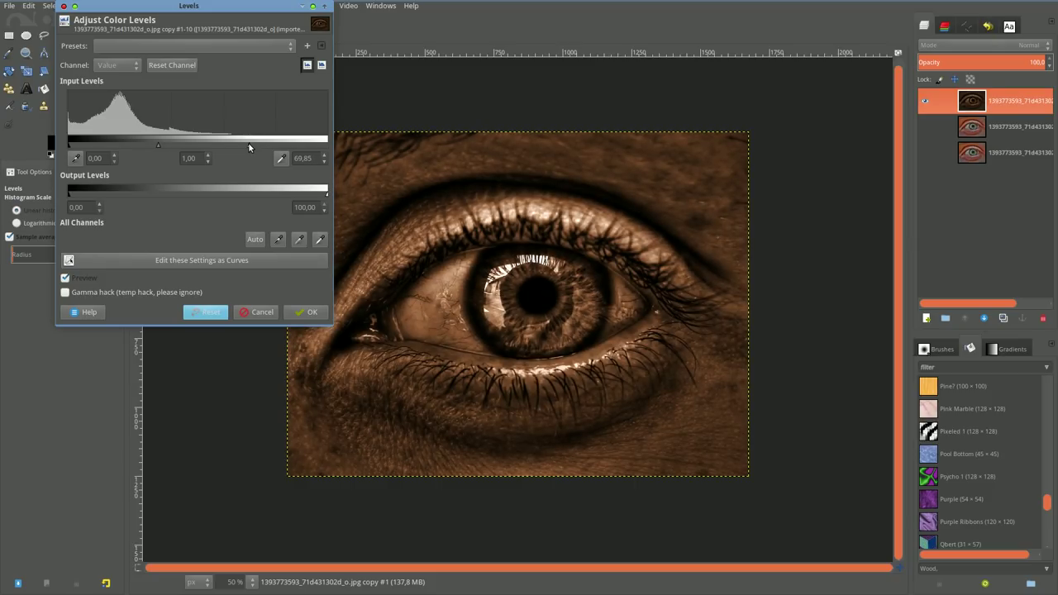
pyautogui.moveTo(248, 142); pyautogui.dragTo(230, 144)
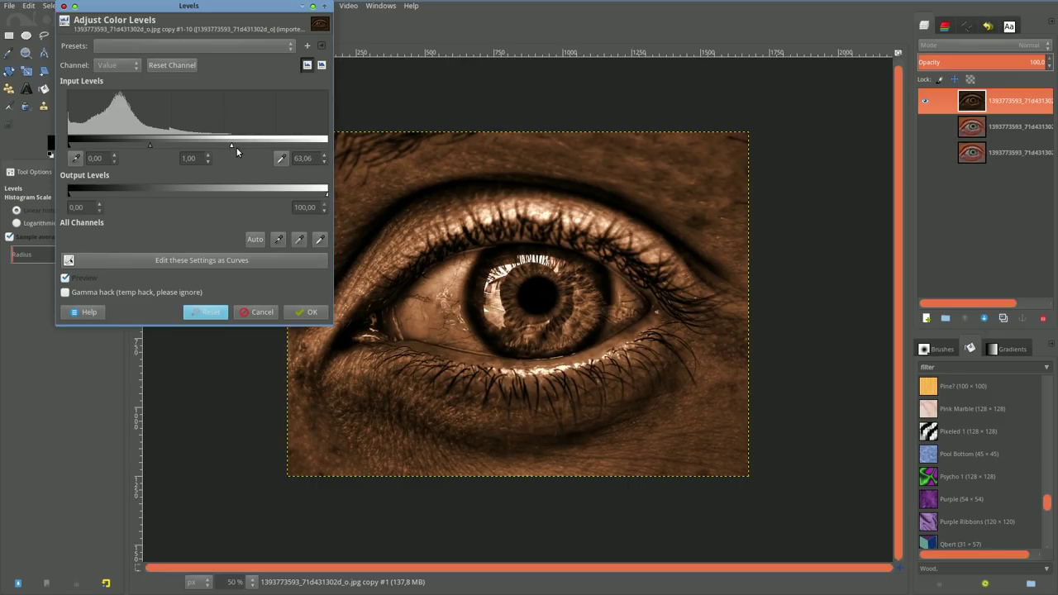
pyautogui.click(297, 313)
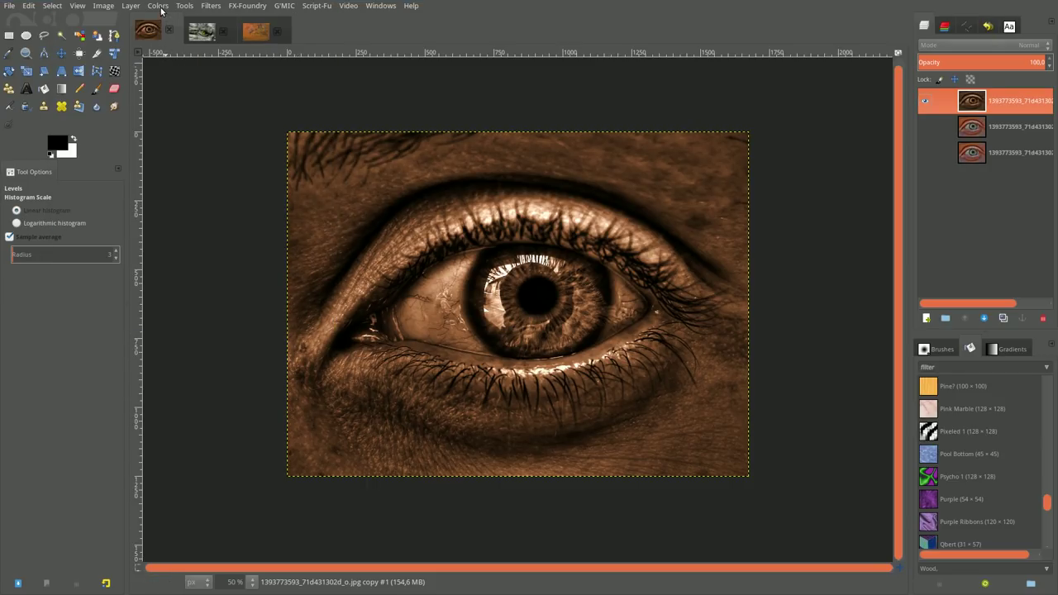
# Lift the shadows slightly with a Curves adjustment.
pyautogui.click(158, 6)
pyautogui.click(169, 87)
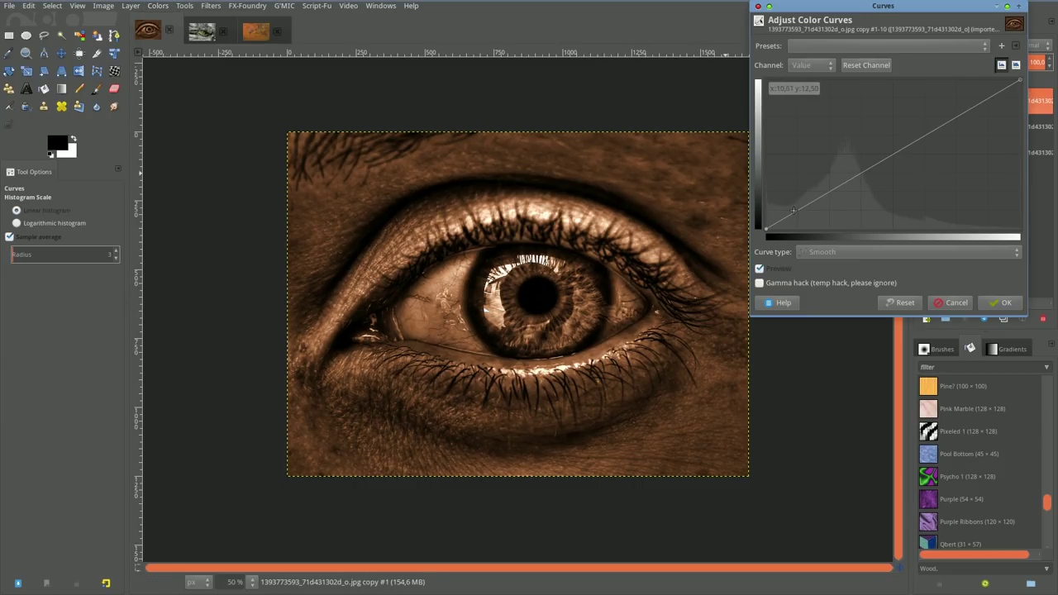
pyautogui.moveTo(795, 206); pyautogui.dragTo(800, 196)
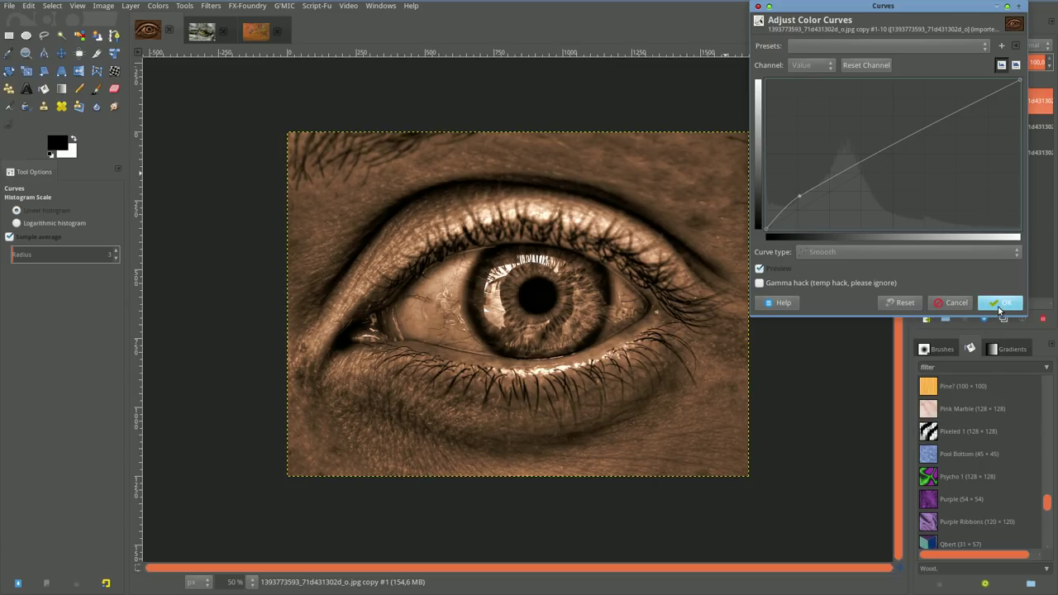
pyautogui.click(996, 302)
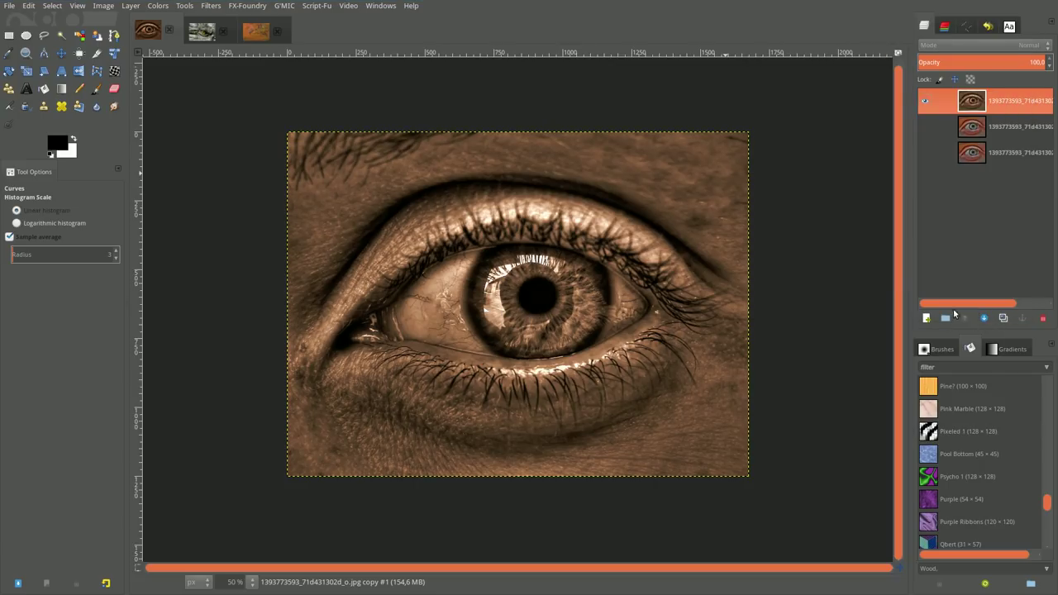
# Sharpen the eye with Unsharp Mask at standard deviation 0.550 and scale 4.000.
pyautogui.click(210, 7)
pyautogui.moveTo(226, 68)
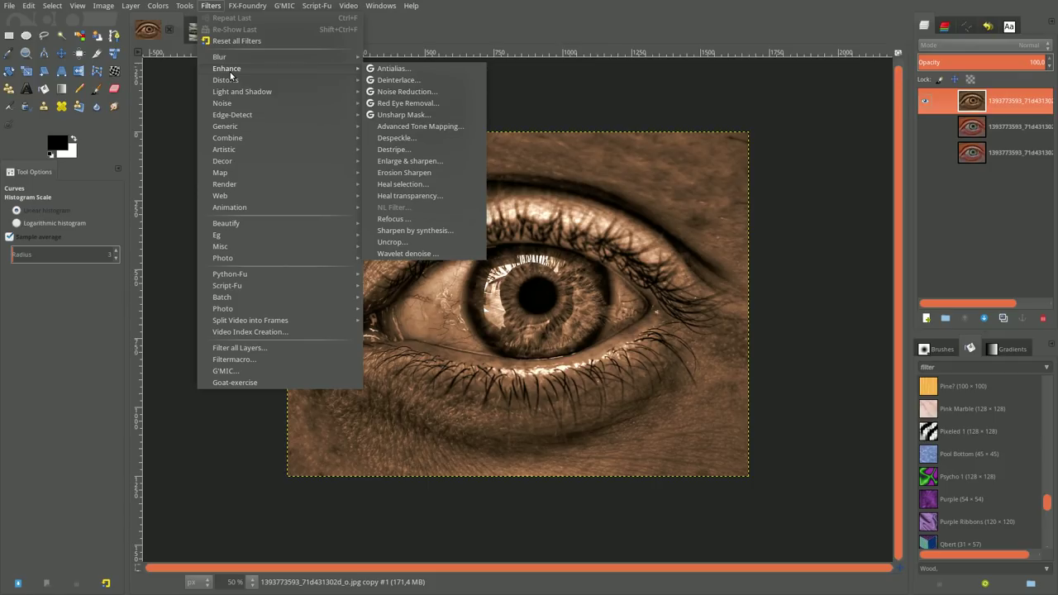
pyautogui.click(403, 114)
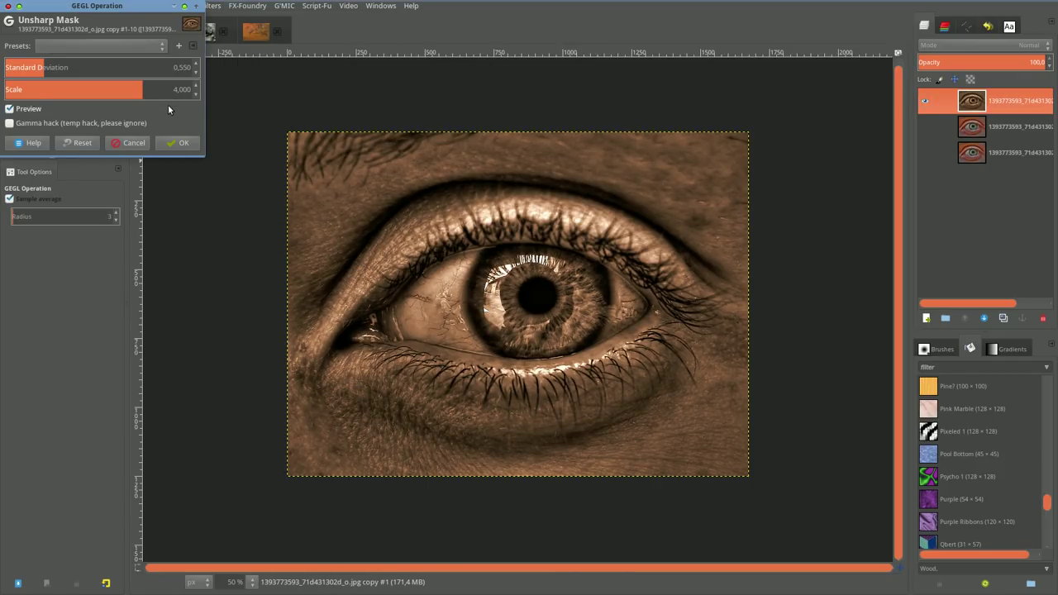
pyautogui.click(178, 146)
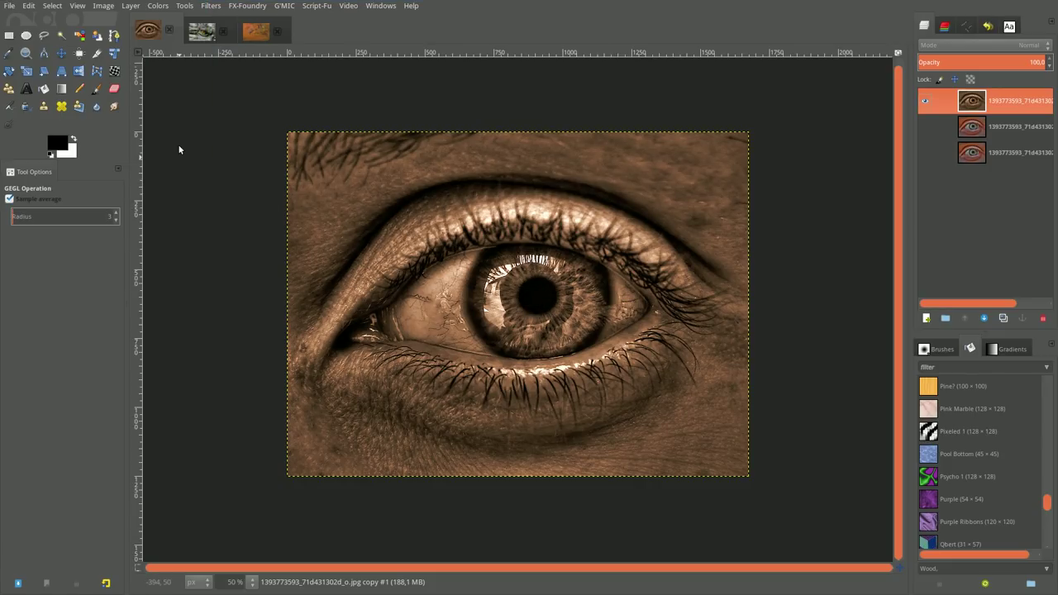
# Show the crocodile photo, duplicate its layer, hide the bottom copy, and view at 100%.
pyautogui.click(202, 33)
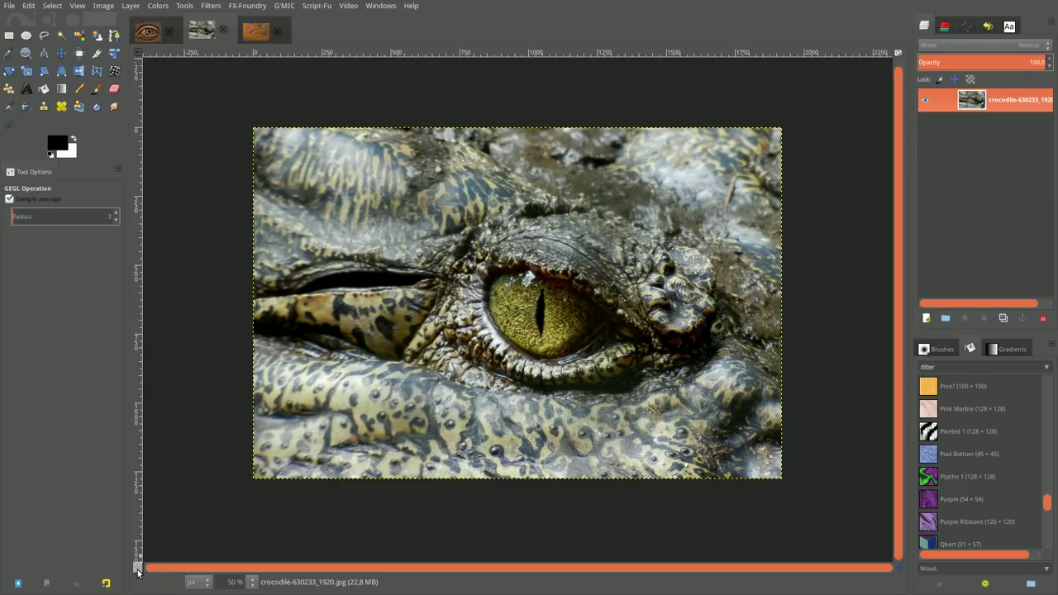
pyautogui.click(1002, 317)
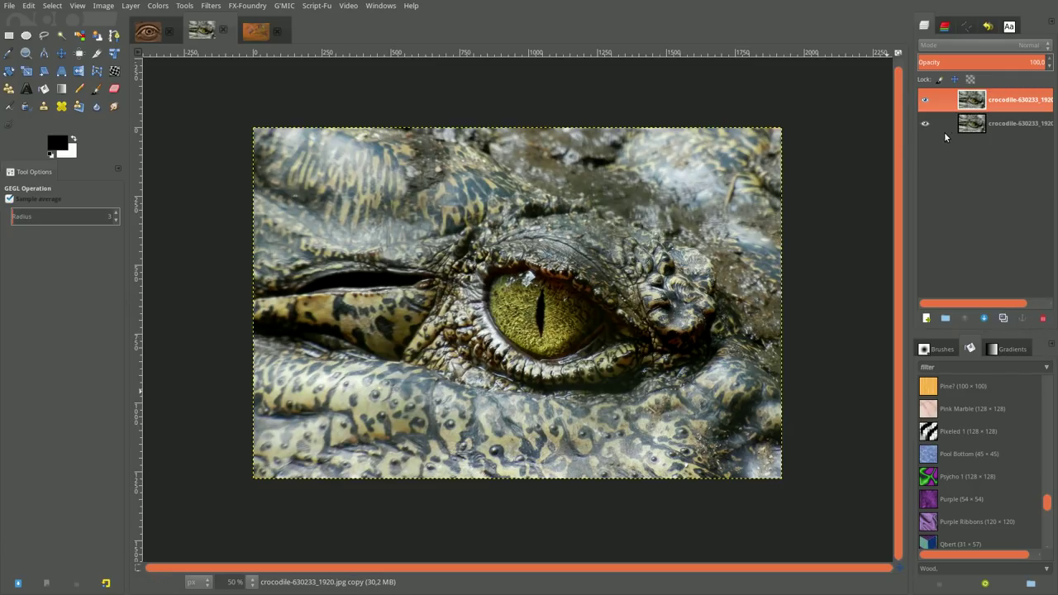
pyautogui.click(919, 125)
pyautogui.click(924, 123)
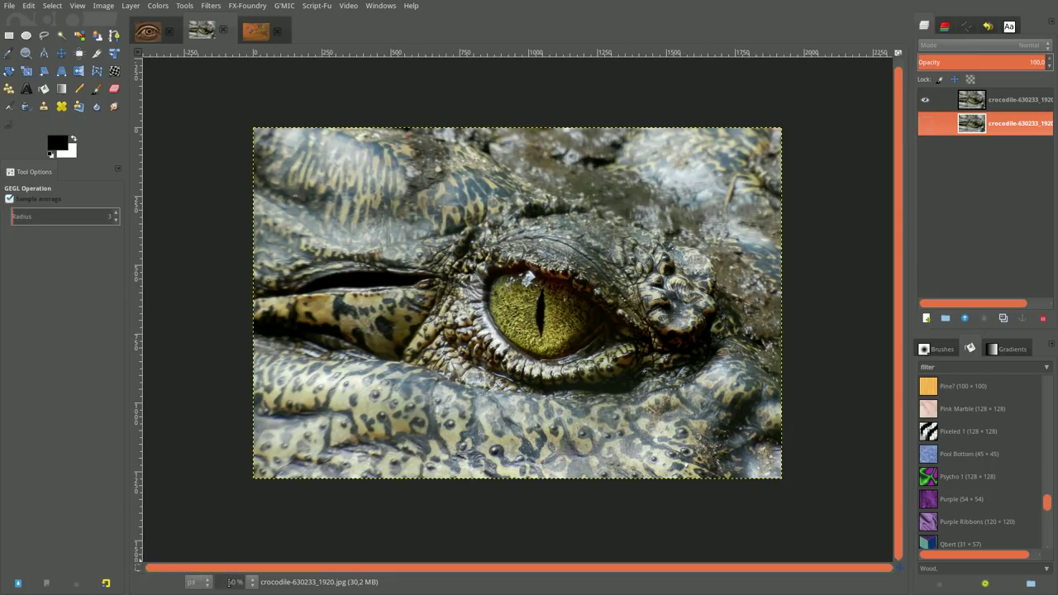
pyautogui.click(252, 581)
pyautogui.click(244, 526)
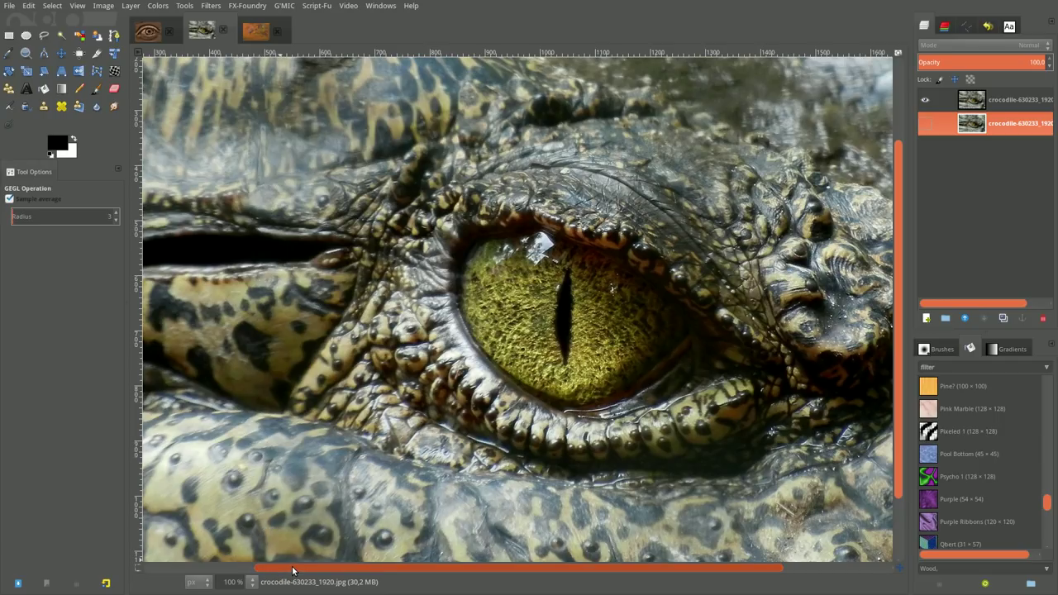
pyautogui.moveTo(293, 568); pyautogui.dragTo(329, 568)
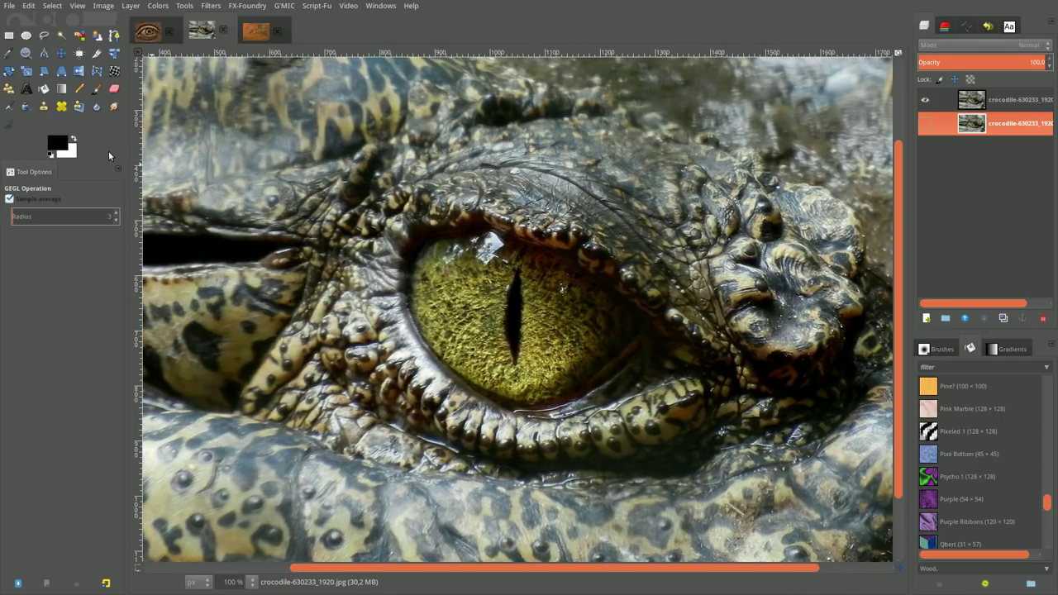
# In Quick Mask, erase the mask over the crocodile's iris with the 2. Hardness 075 brush.
pyautogui.click(138, 567)
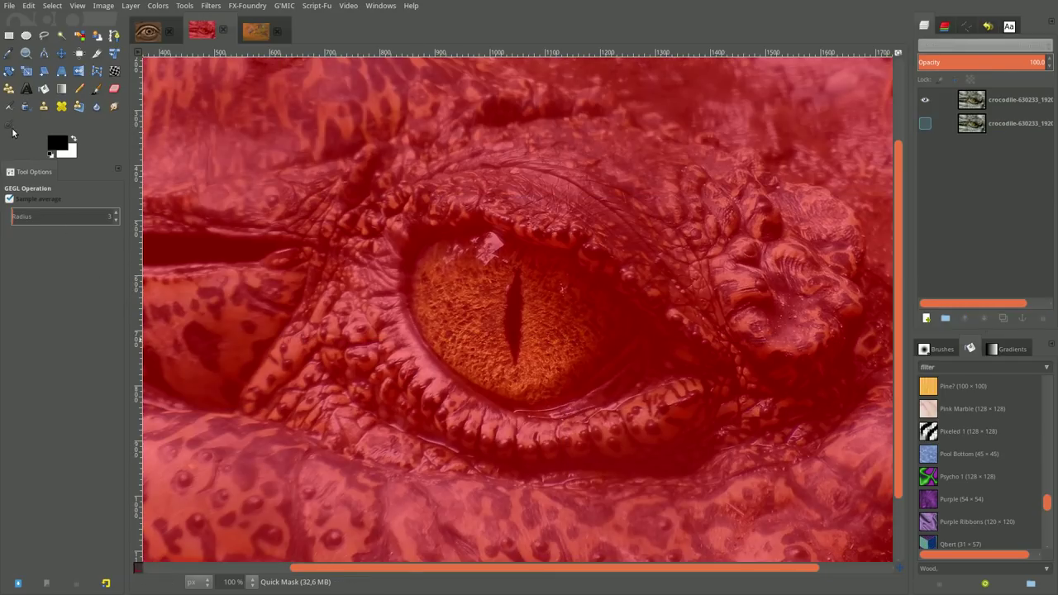
pyautogui.click(114, 89)
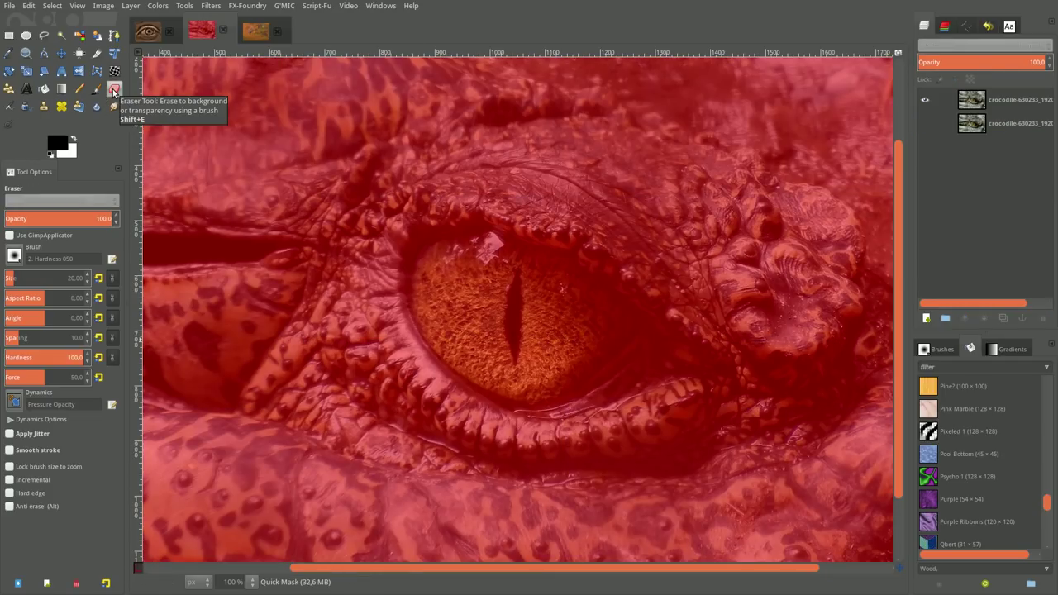
pyautogui.click(22, 254)
pyautogui.click(26, 364)
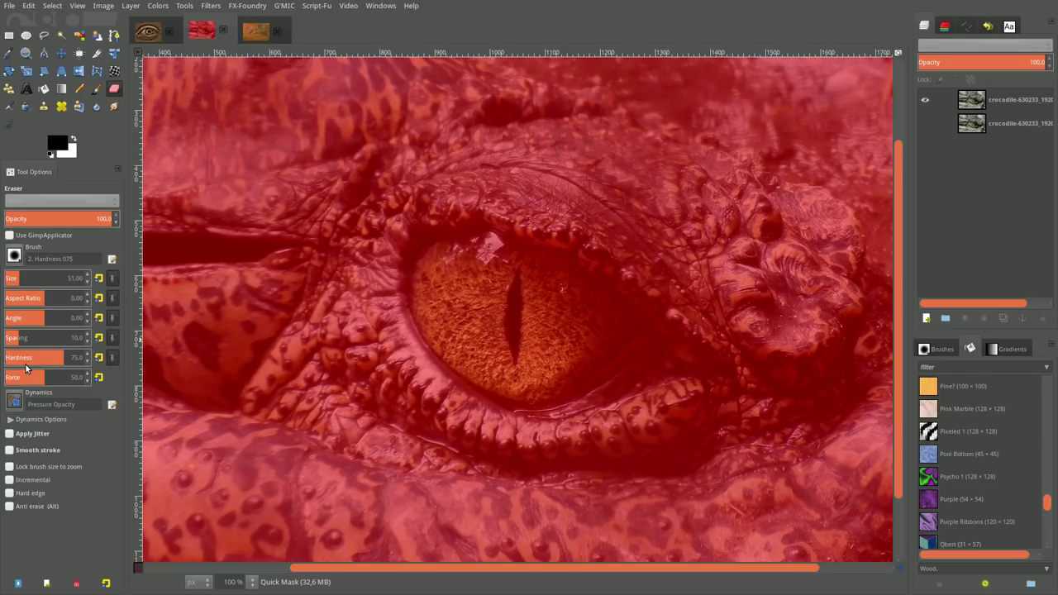
pyautogui.click(435, 263)
pyautogui.moveTo(435, 263)
pyautogui.mouseDown()
pyautogui.moveTo(428, 331)
pyautogui.moveTo(490, 390)
pyautogui.moveTo(542, 400)
pyautogui.moveTo(569, 391)
pyautogui.moveTo(638, 330)
pyautogui.moveTo(600, 286)
pyautogui.moveTo(505, 241)
pyautogui.moveTo(440, 248)
pyautogui.moveTo(410, 291)
pyautogui.moveTo(417, 310)
pyautogui.moveTo(446, 310)
pyautogui.moveTo(467, 260)
pyautogui.moveTo(451, 277)
pyautogui.moveTo(454, 308)
pyautogui.moveTo(552, 381)
pyautogui.moveTo(463, 347)
pyautogui.moveTo(495, 359)
pyautogui.moveTo(453, 330)
pyautogui.moveTo(496, 256)
pyautogui.moveTo(633, 334)
pyautogui.moveTo(576, 298)
pyautogui.moveTo(623, 338)
pyautogui.moveTo(606, 359)
pyautogui.moveTo(614, 331)
pyautogui.moveTo(538, 351)
pyautogui.moveTo(559, 301)
pyautogui.moveTo(516, 318)
pyautogui.moveTo(495, 285)
pyautogui.moveTo(500, 298)
pyautogui.mouseUp()
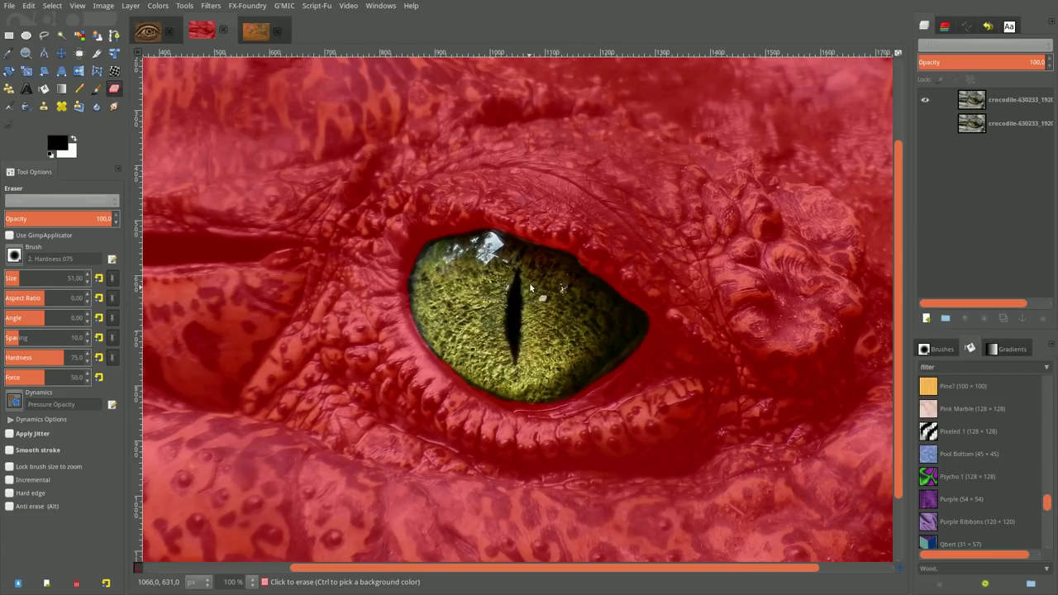
# Refine the mask along the eye's lower and right rims, re-mask the stray strip, and exit Quick Mask.
pyautogui.click(137, 570)
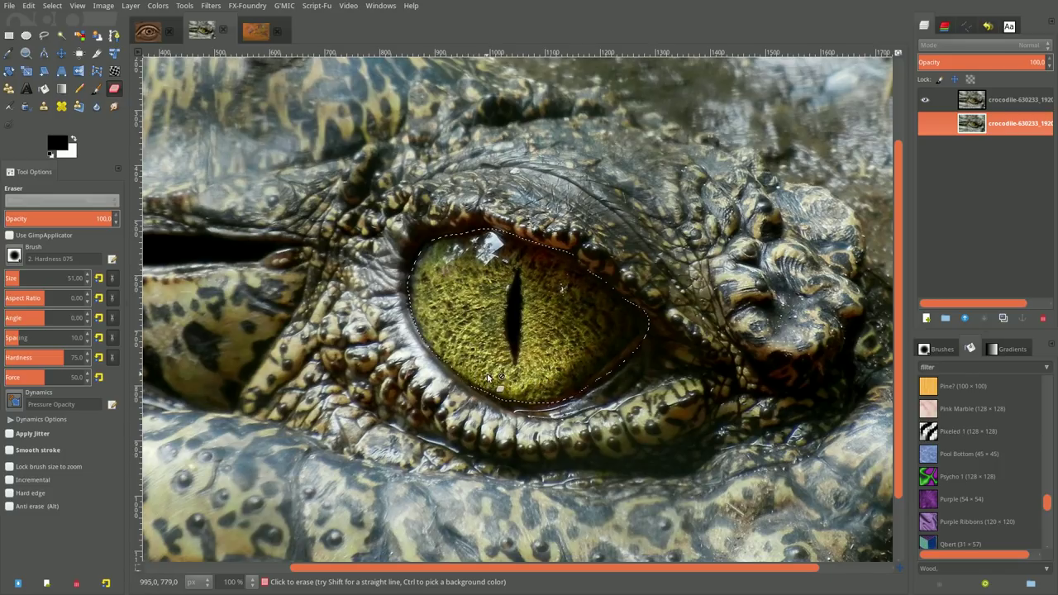
pyautogui.click(138, 567)
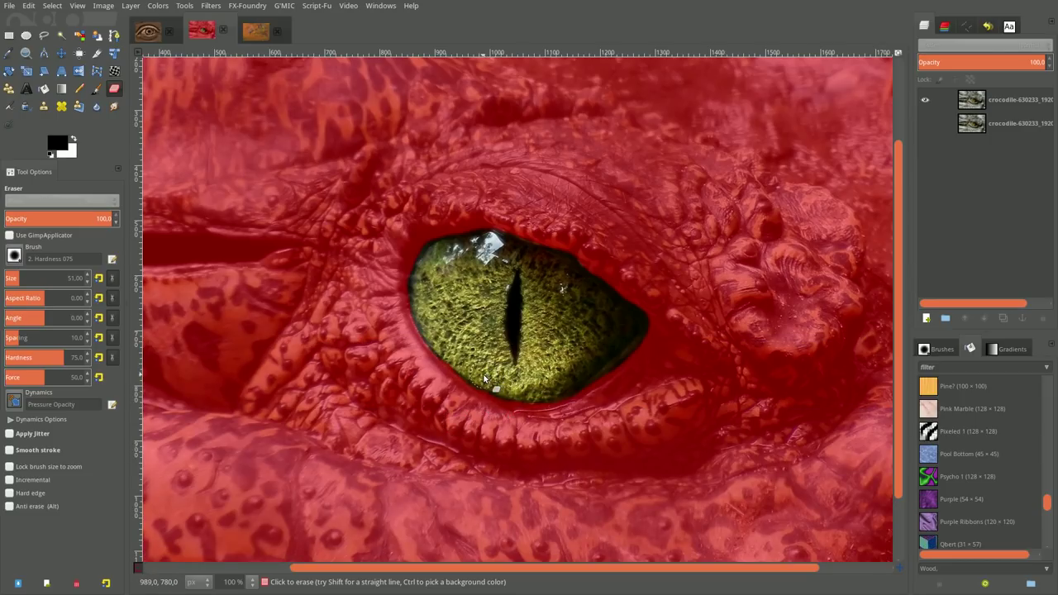
pyautogui.moveTo(513, 400)
pyautogui.mouseDown()
pyautogui.moveTo(581, 392)
pyautogui.moveTo(622, 361)
pyautogui.moveTo(615, 302)
pyautogui.mouseUp()
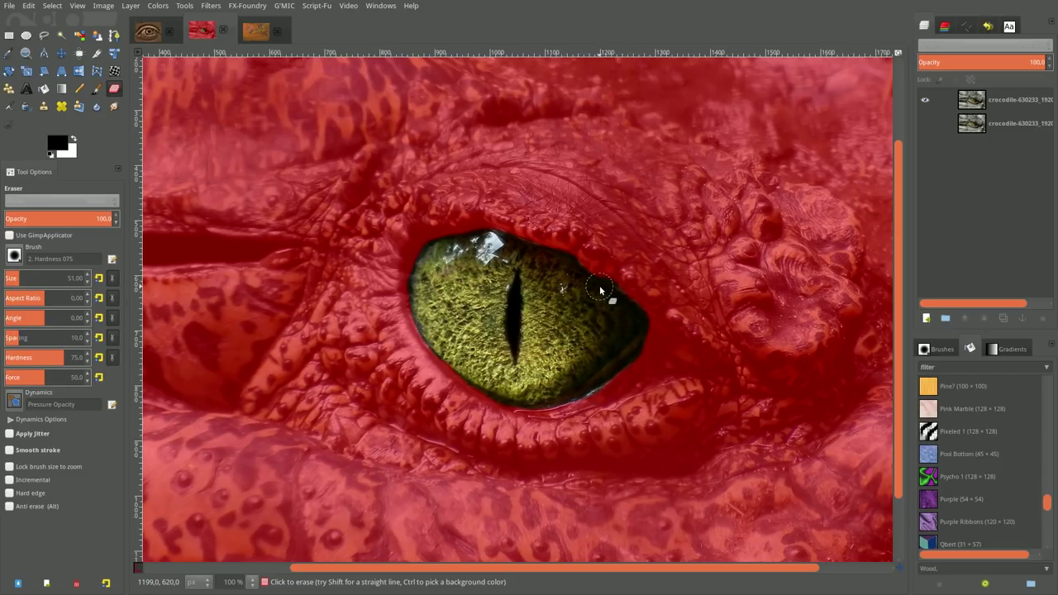
pyautogui.moveTo(615, 301); pyautogui.dragTo(618, 213)
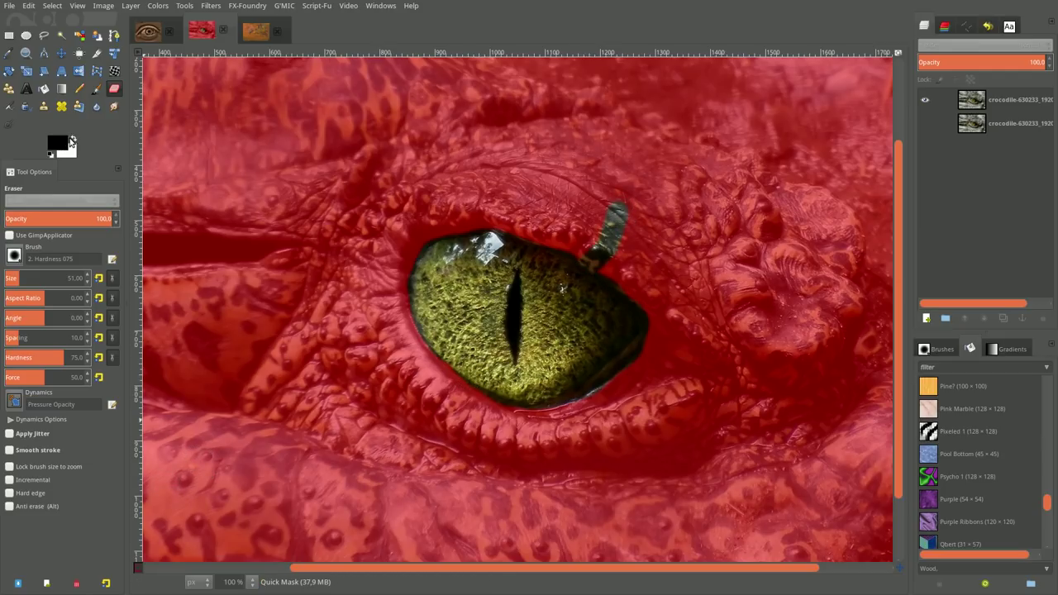
pyautogui.click(72, 139)
pyautogui.moveTo(628, 209); pyautogui.dragTo(587, 250)
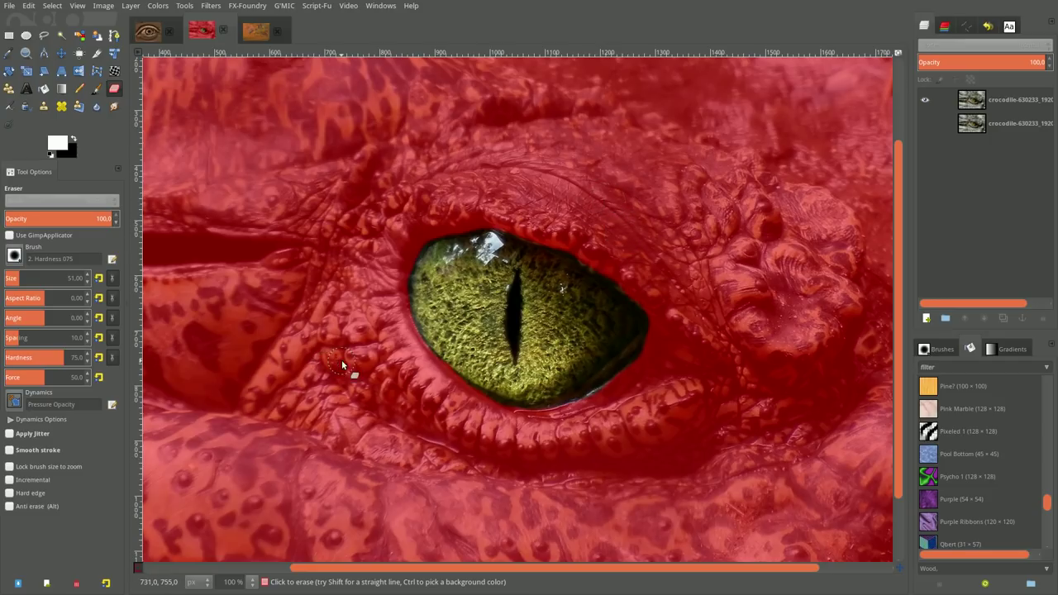
pyautogui.click(139, 568)
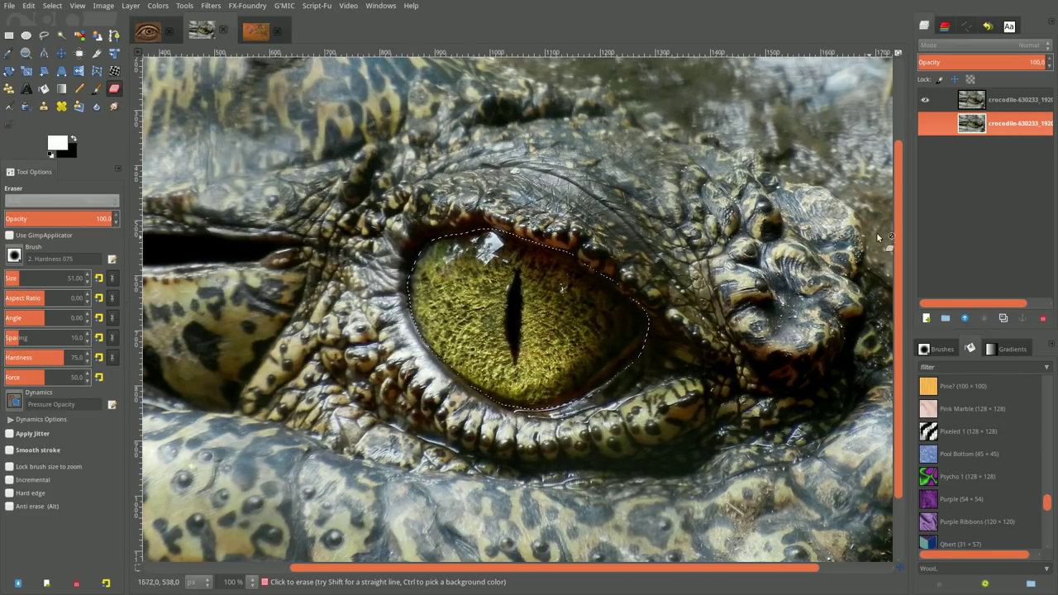
# Invert the eye selection on the top crocodile layer.
pyautogui.click(974, 99)
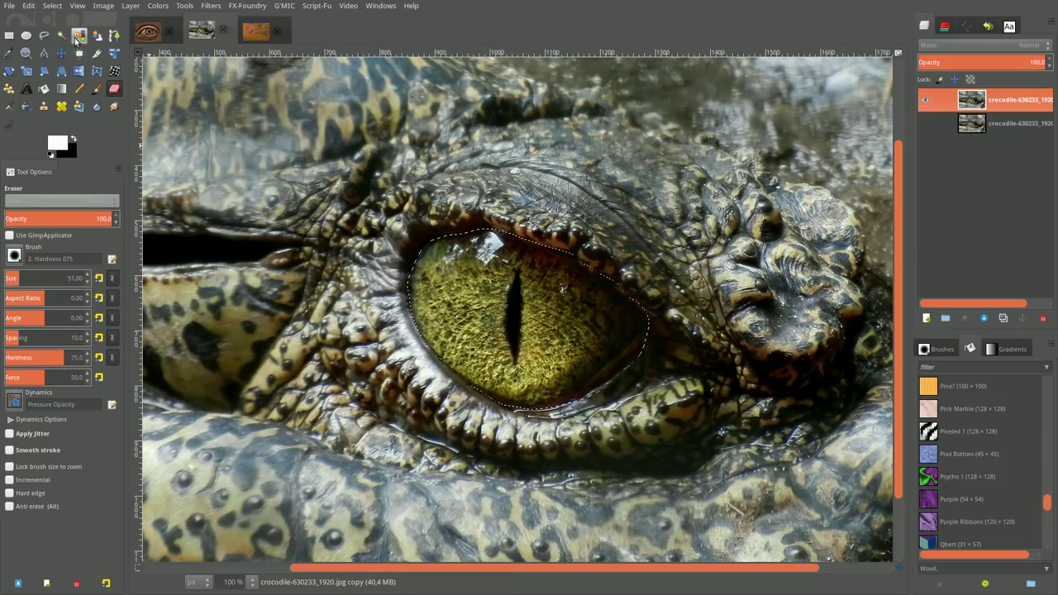
pyautogui.click(50, 6)
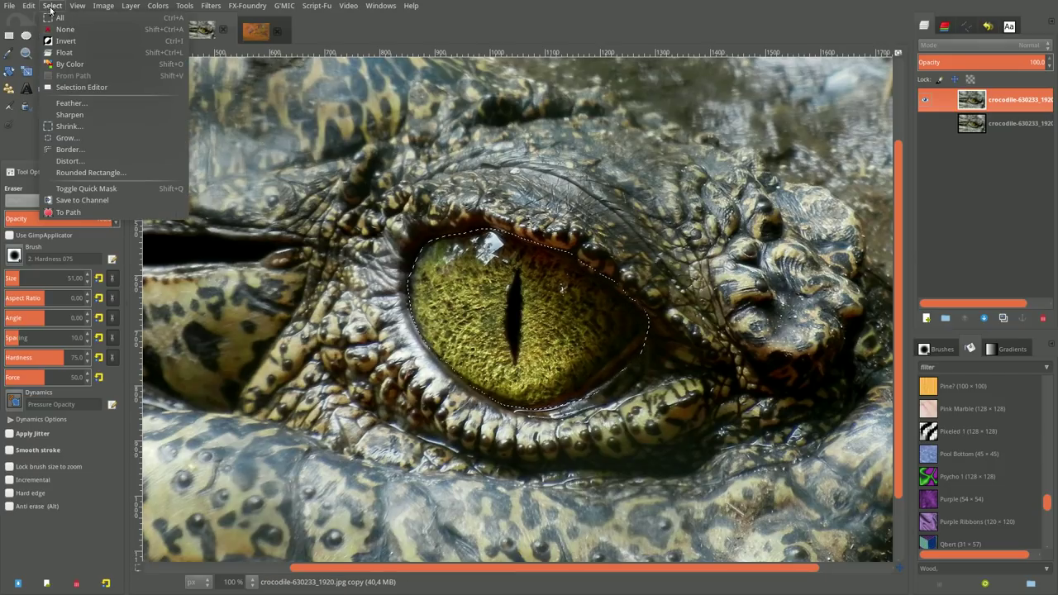
pyautogui.click(65, 43)
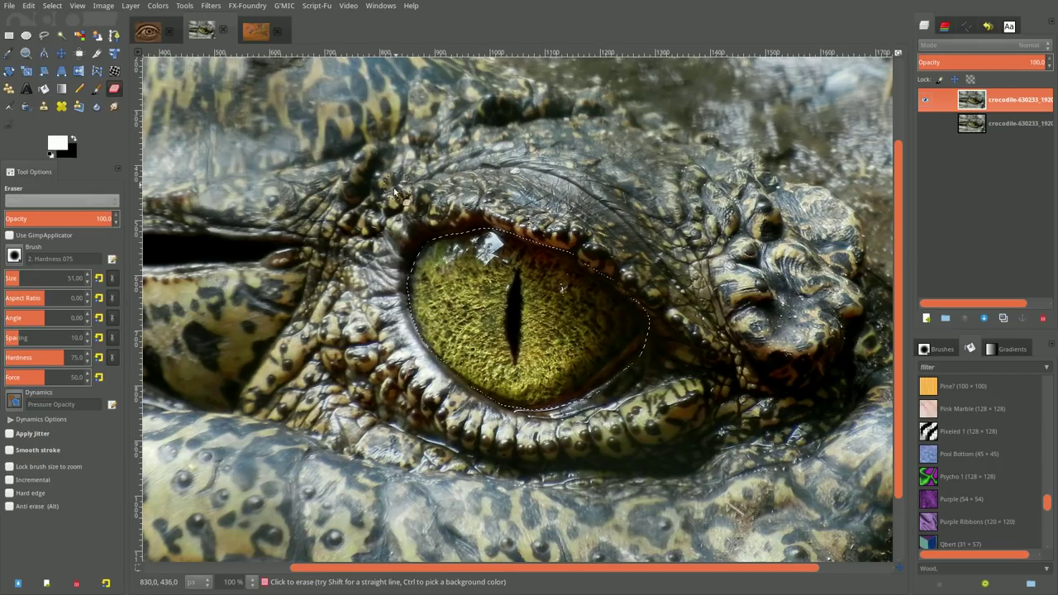
# Sample a dark brown from the sepia eye photo as the foreground colour.
pyautogui.click(149, 35)
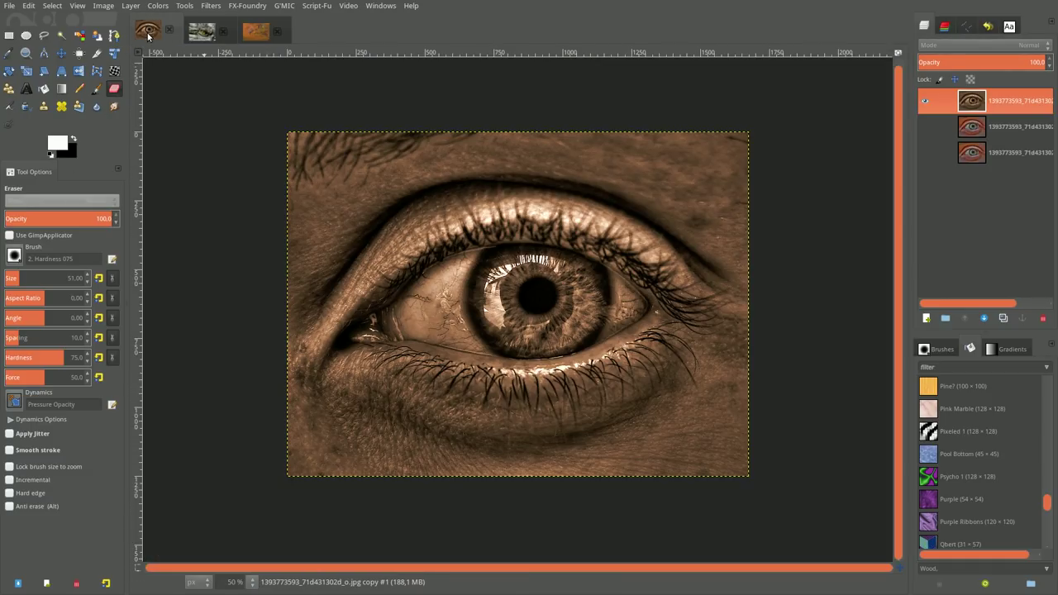
pyautogui.click(8, 53)
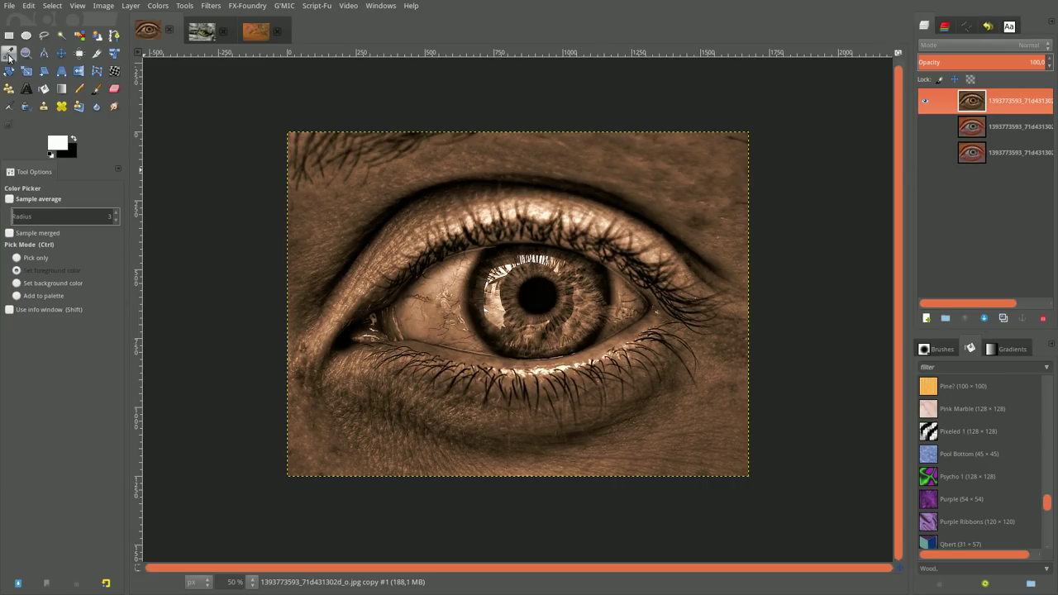
pyautogui.click(405, 243)
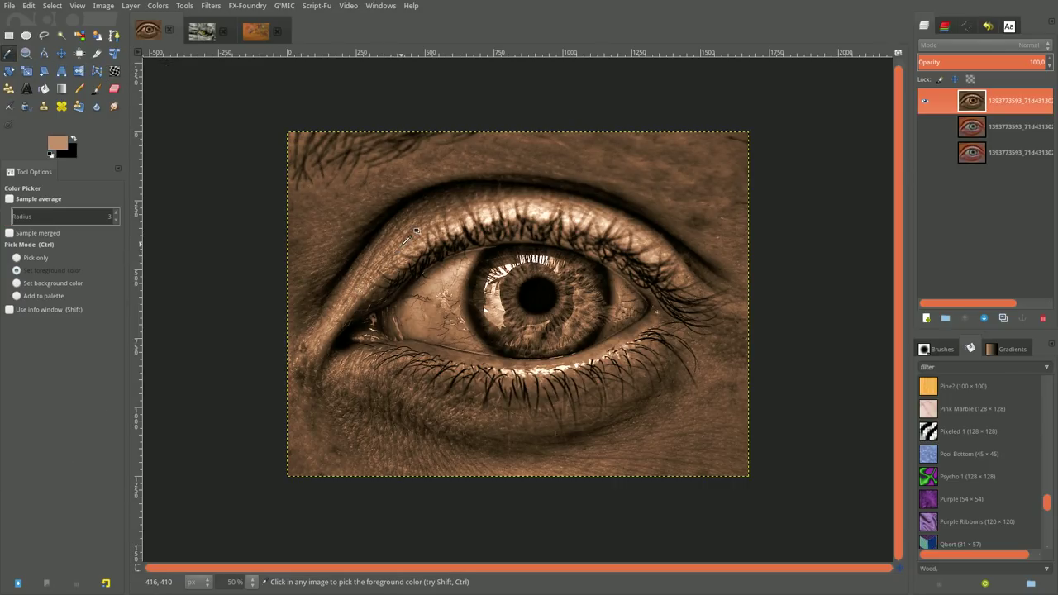
pyautogui.click(727, 367)
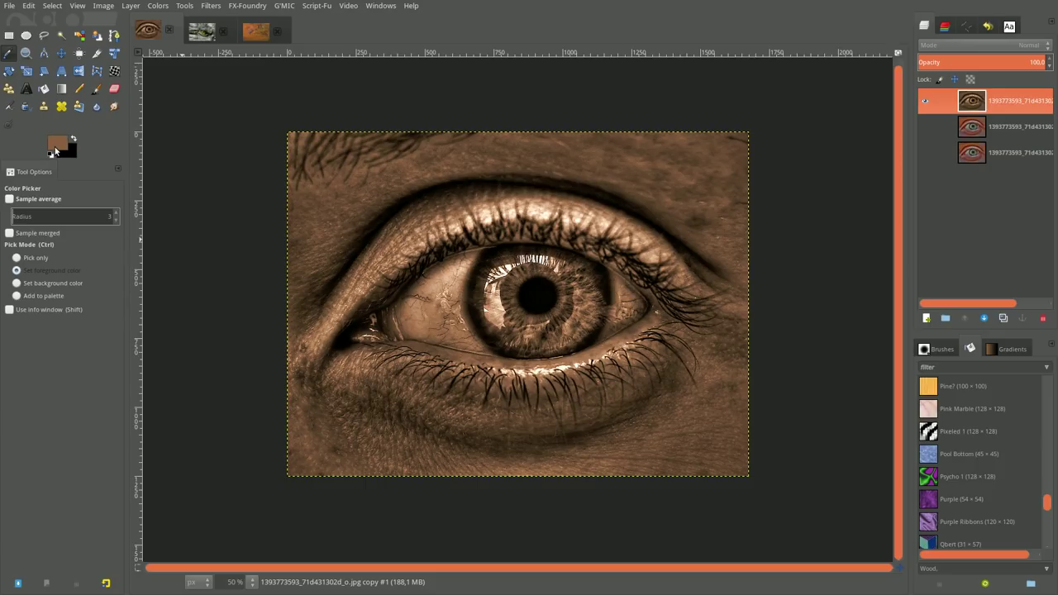
pyautogui.click(202, 31)
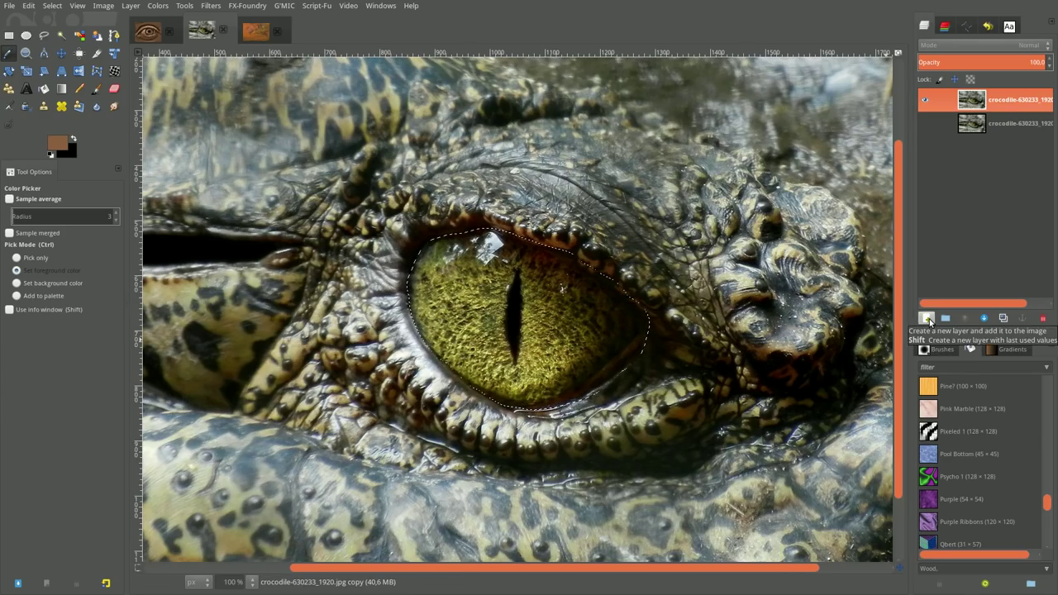
# Add a transparent layer and fill everything around the crocodile eye with brown.
pyautogui.click(928, 319)
pyautogui.click(888, 385)
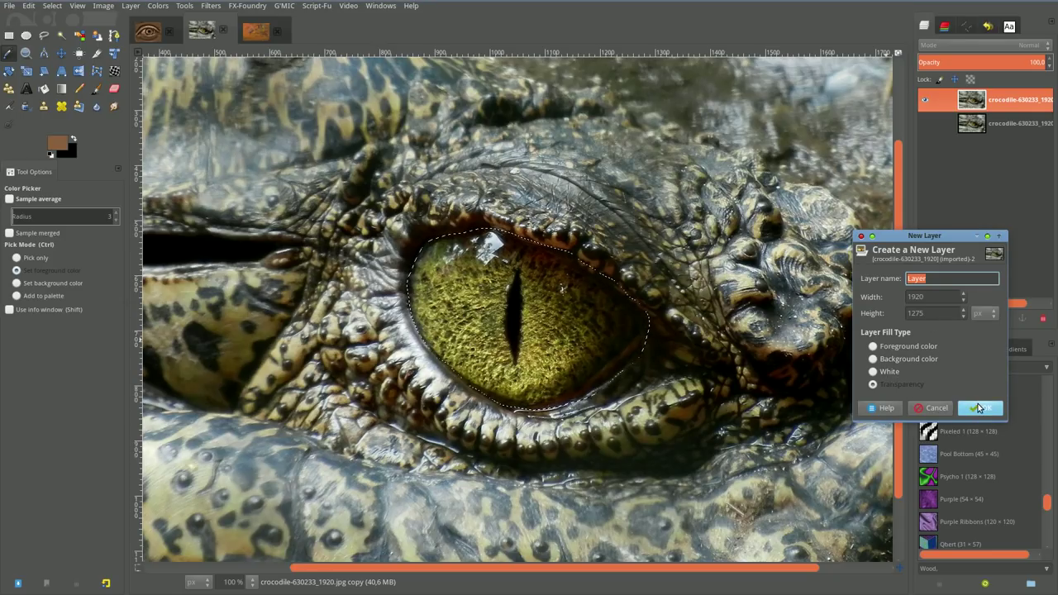
pyautogui.click(980, 406)
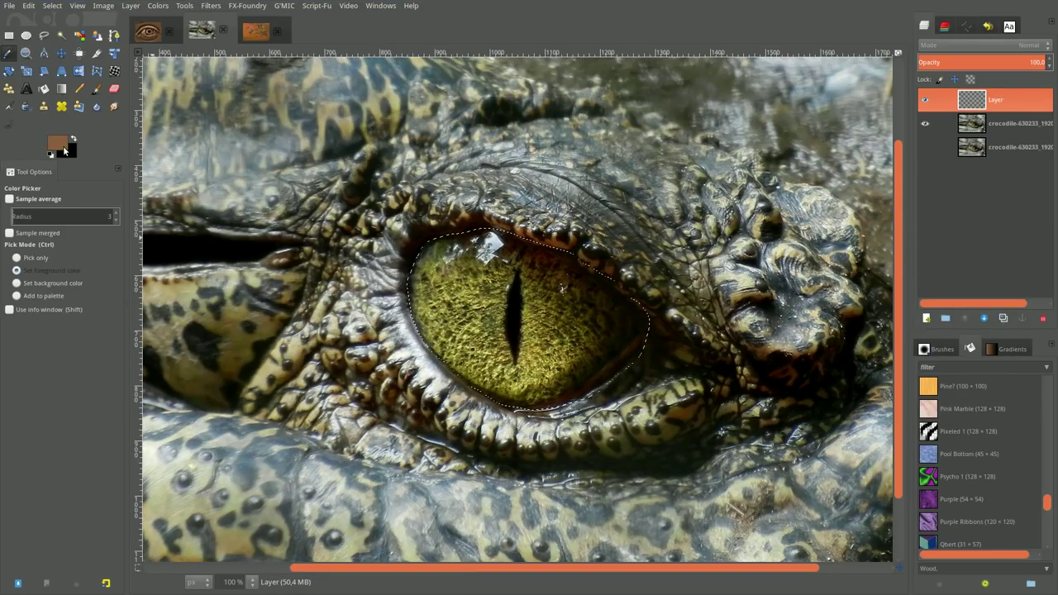
pyautogui.moveTo(65, 150); pyautogui.dragTo(320, 201)
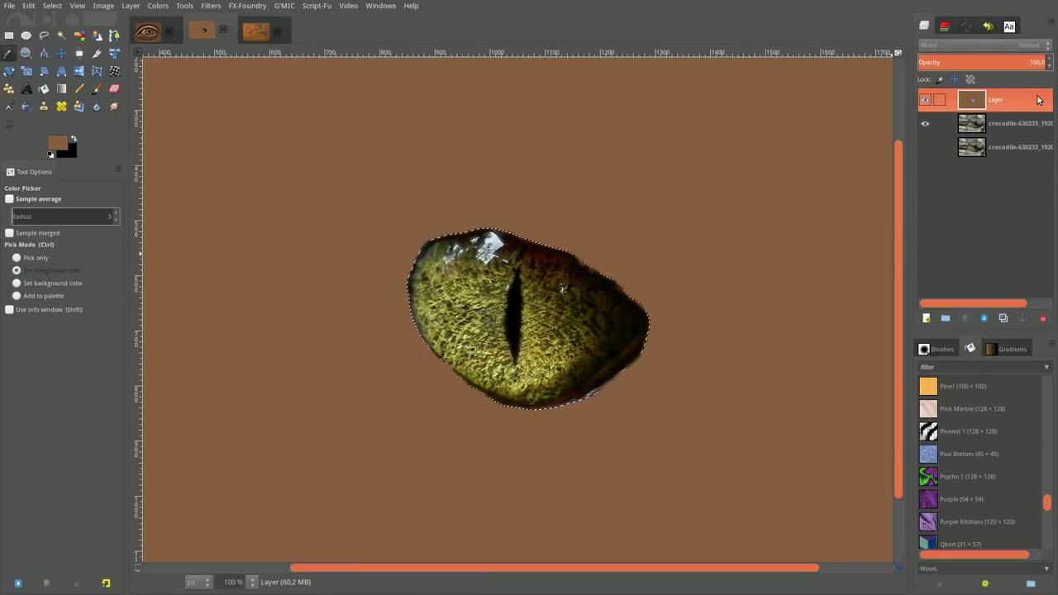
# Set the brown layer to Color mode and merge it down into the crocodile layer.
pyautogui.click(1004, 45)
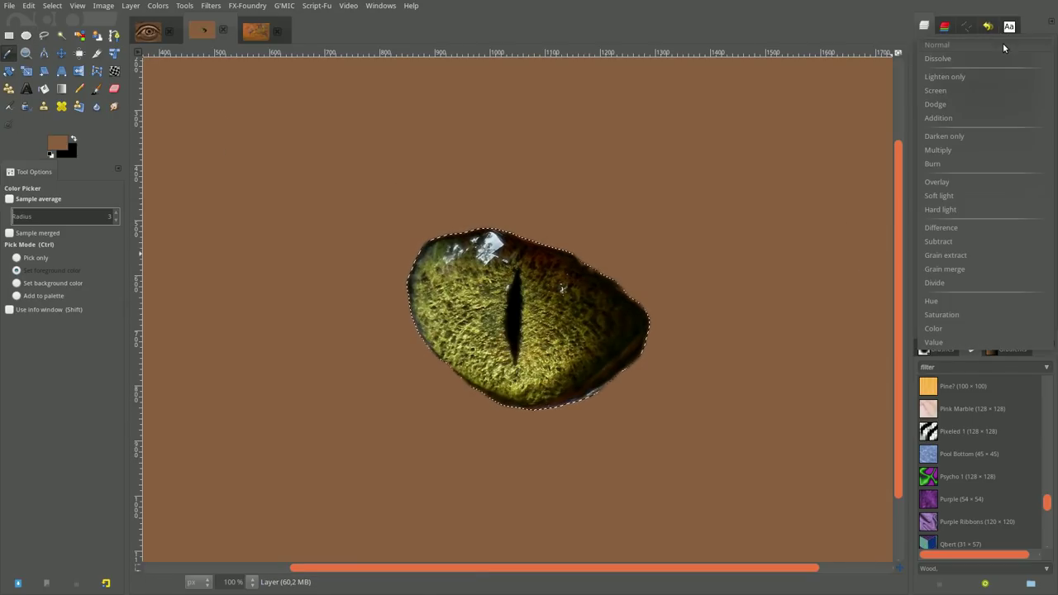
pyautogui.click(1003, 330)
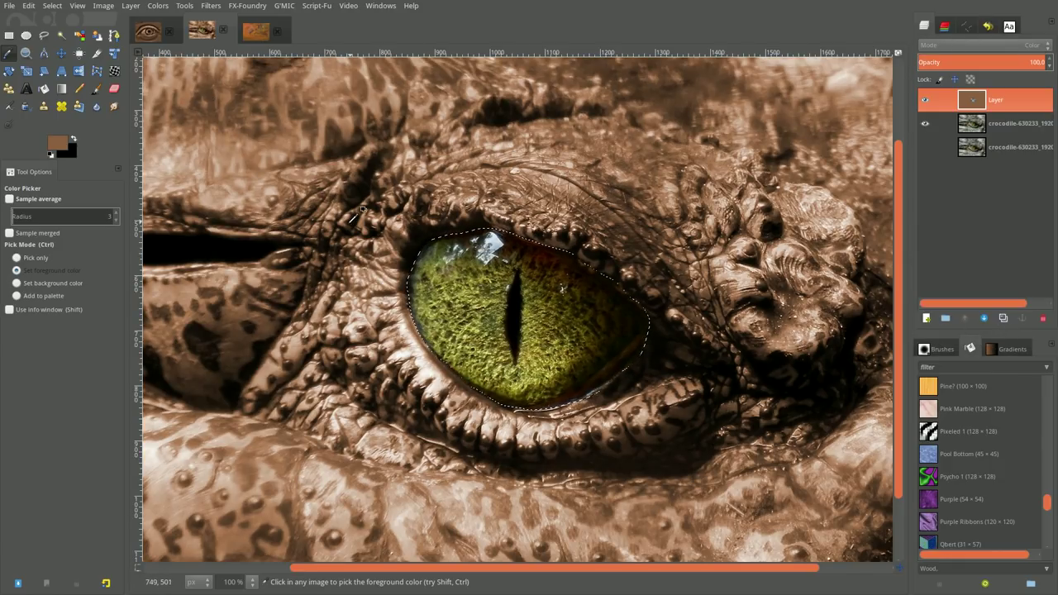
pyautogui.click(145, 40)
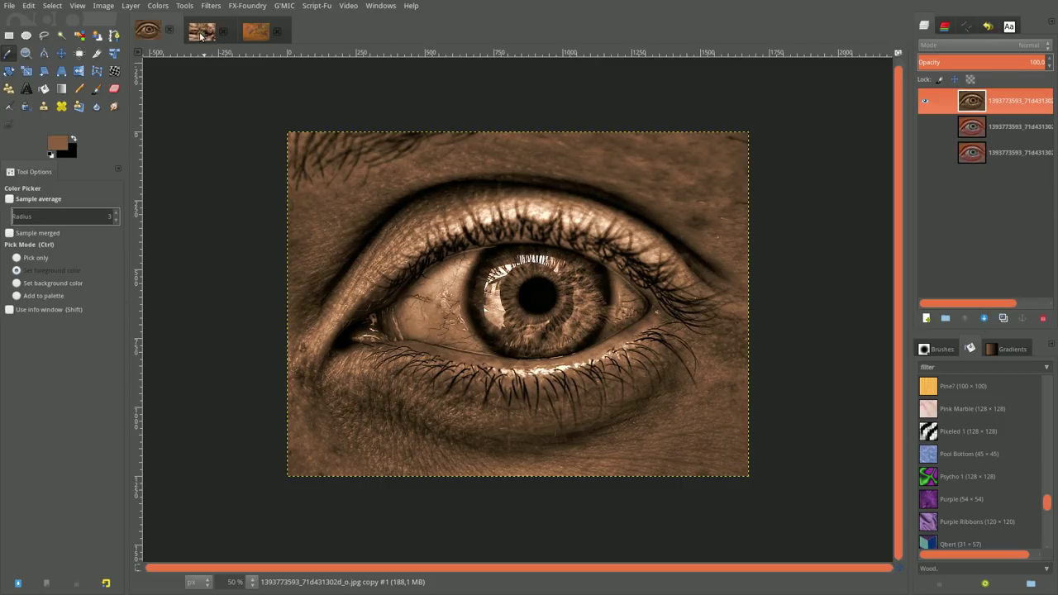
pyautogui.click(204, 33)
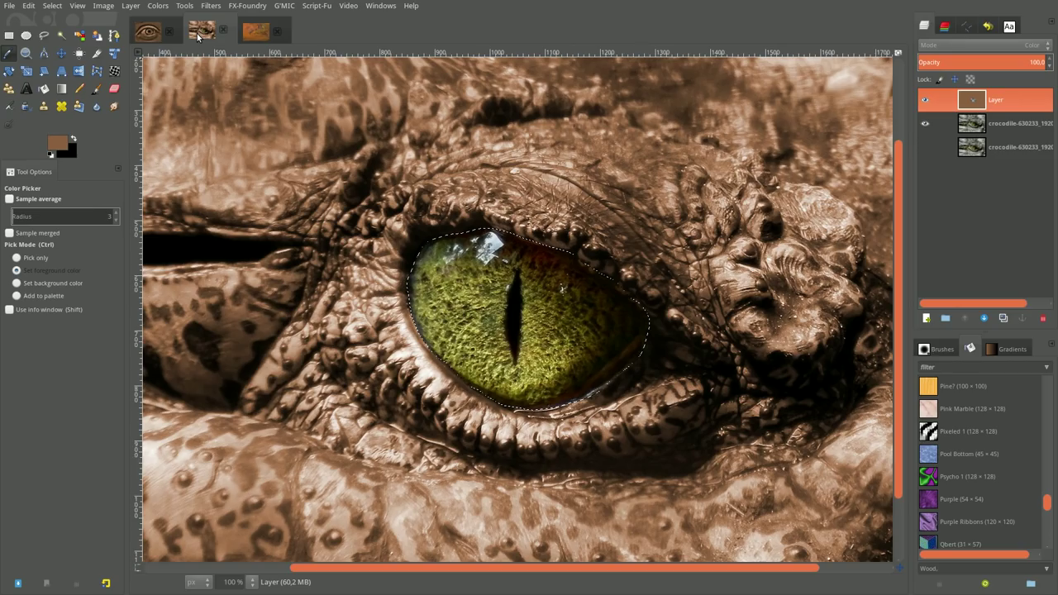
pyautogui.rightClick(981, 105)
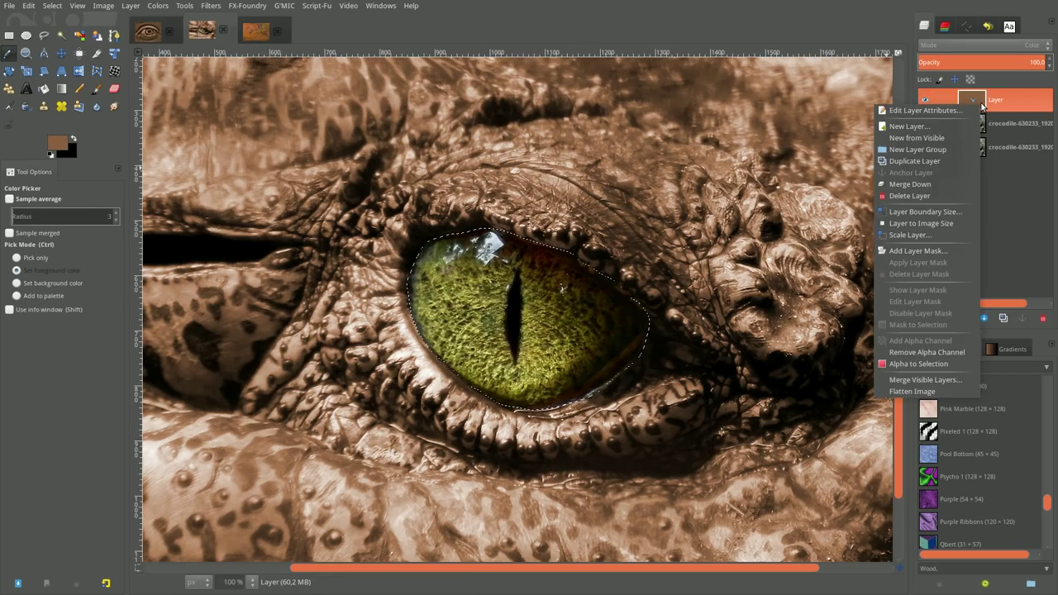
pyautogui.click(939, 190)
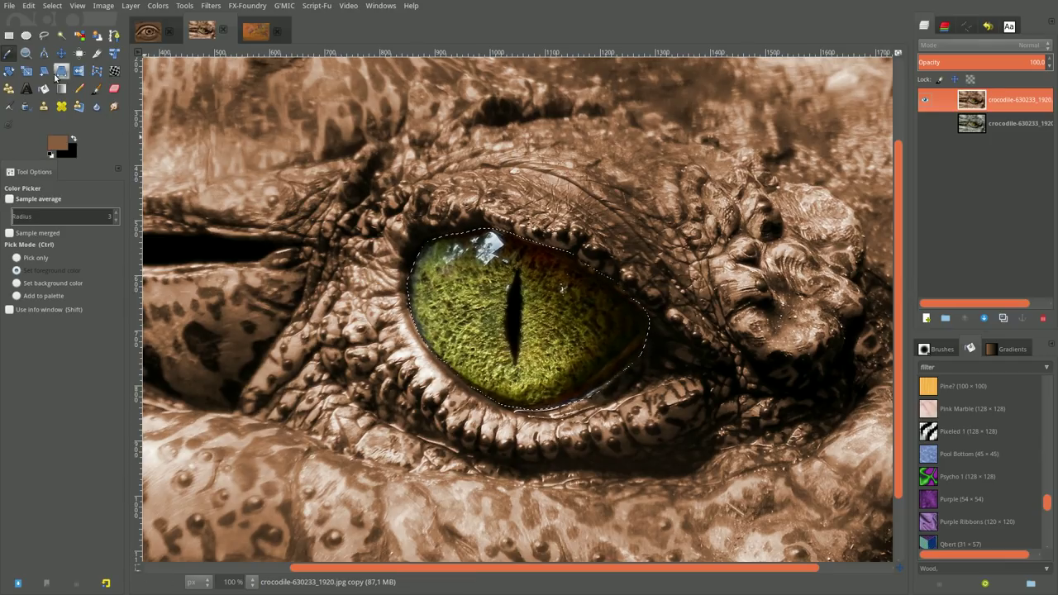
pyautogui.click(51, 6)
# Clear the selection, free-select the crocodile eye with its lids, and copy it.
pyautogui.click(65, 41)
pyautogui.click(44, 36)
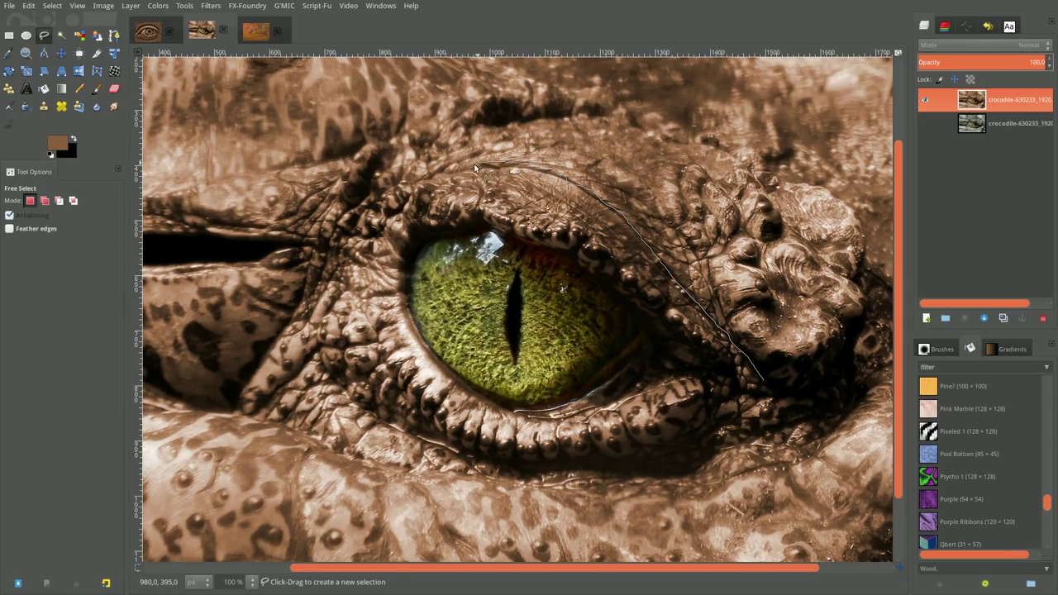
pyautogui.moveTo(475, 167); pyautogui.dragTo(436, 176)
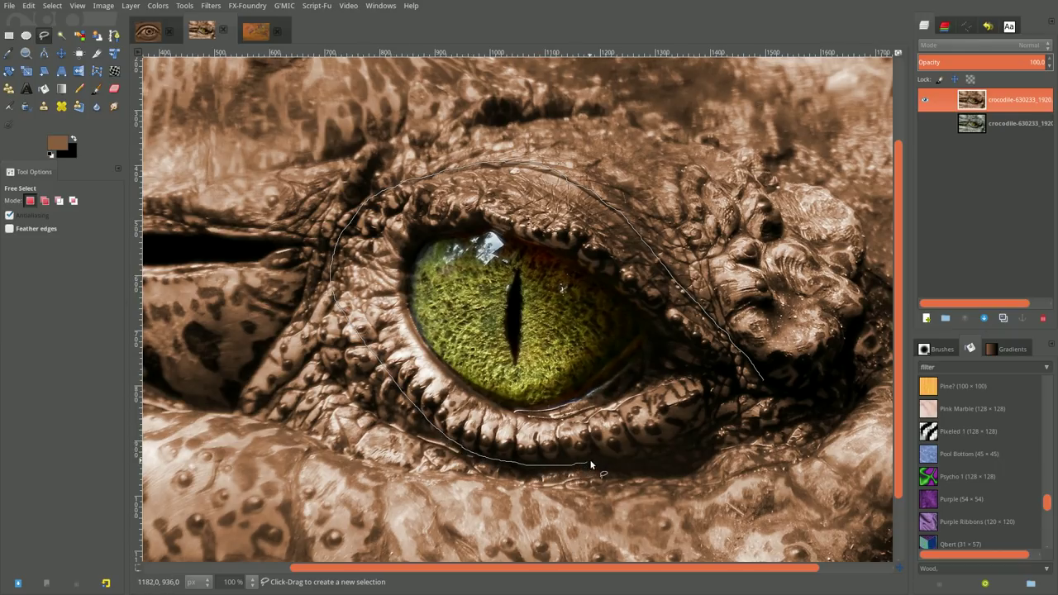
pyautogui.moveTo(710, 436); pyautogui.dragTo(741, 419)
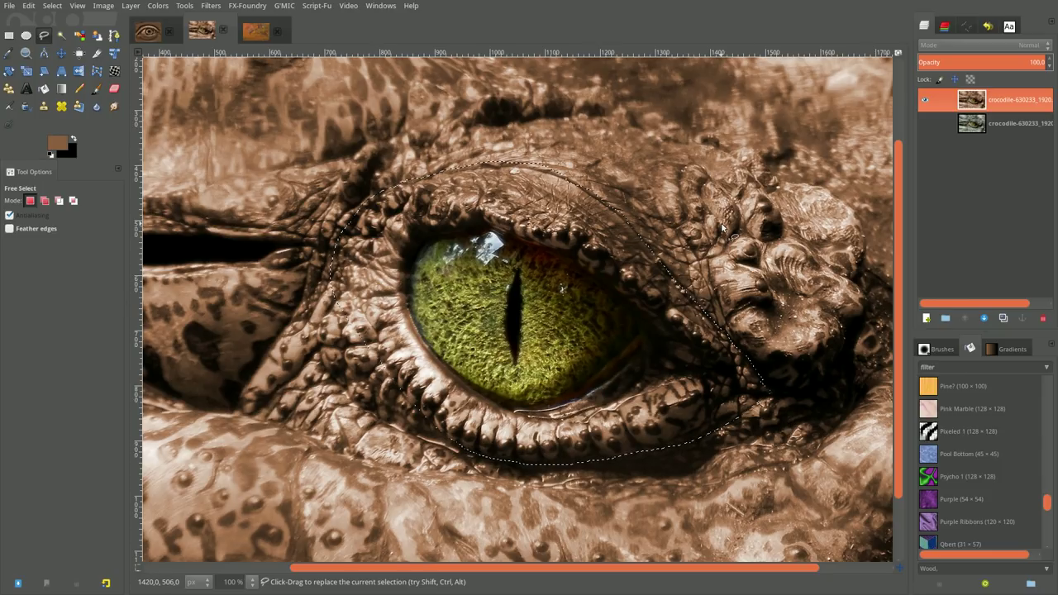
pyautogui.hotkey('ctrl', 'c')
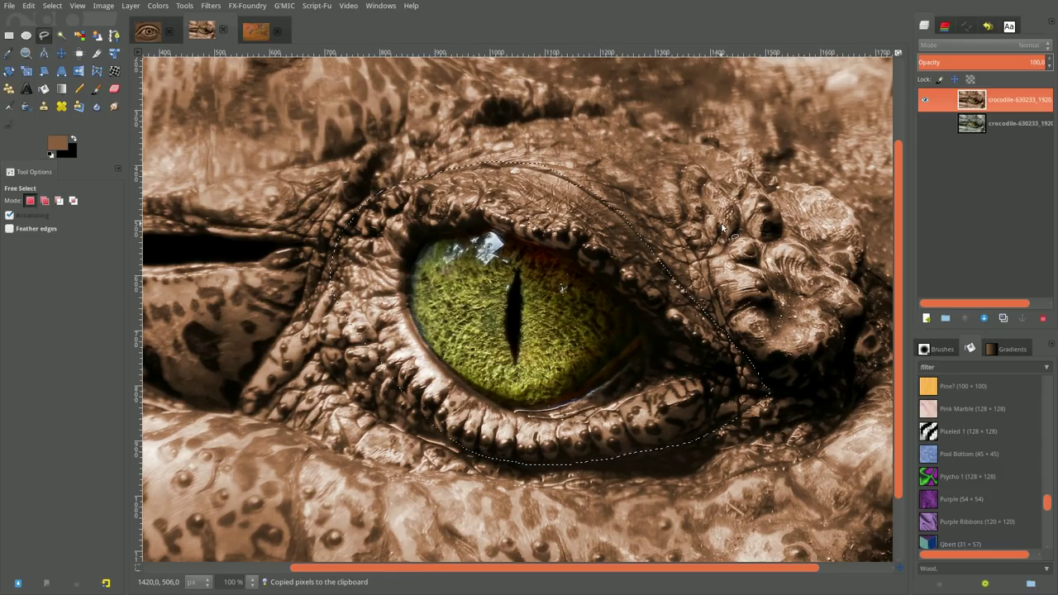
pyautogui.hotkey('ctrl', 'v')
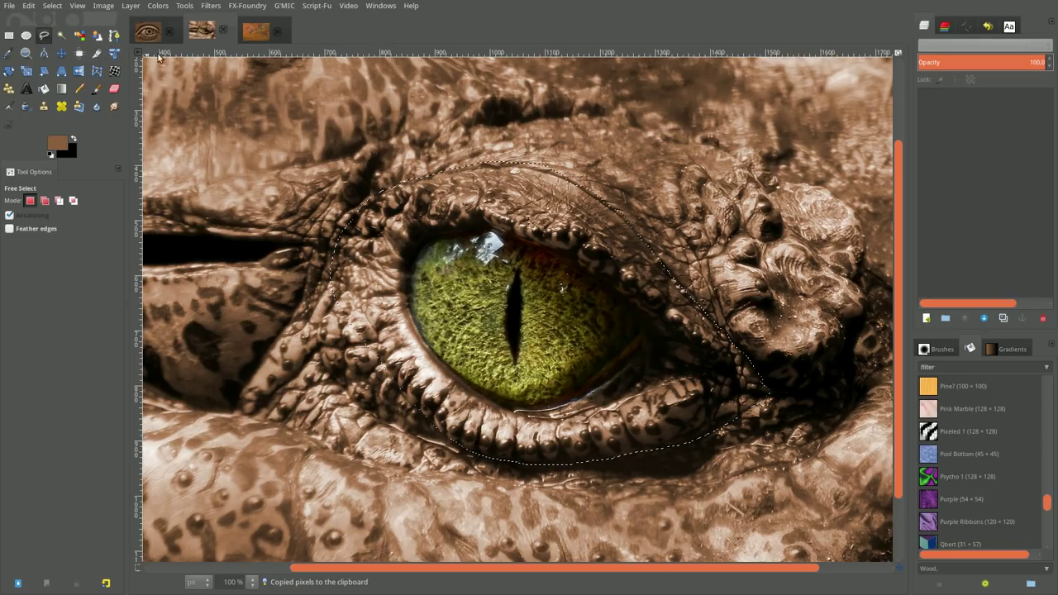
pyautogui.hotkey('alt', '1')
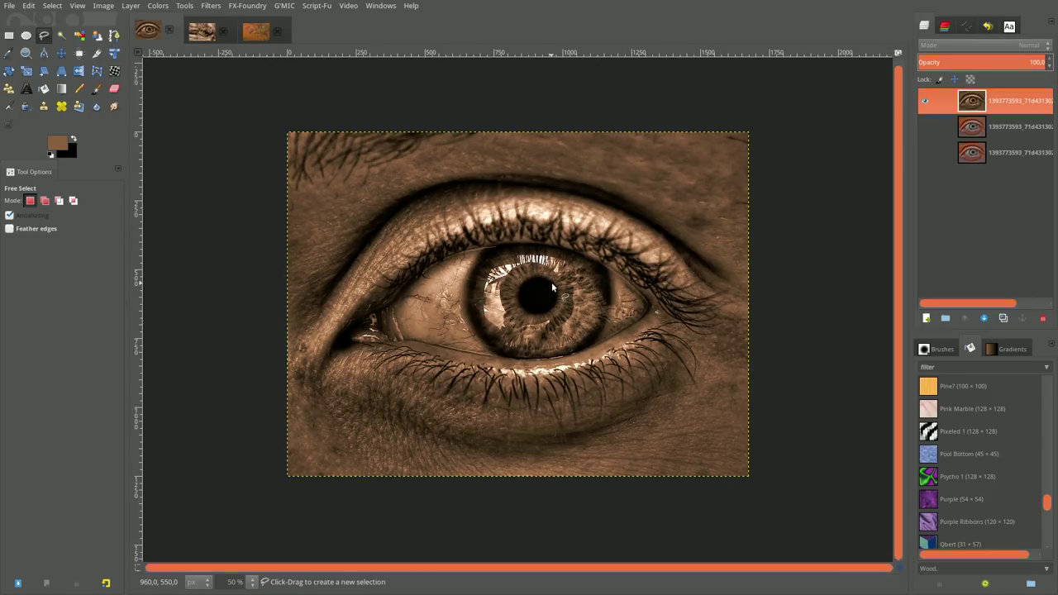
# Paste the crocodile eye onto the human eye photo and flip it horizontally.
pyautogui.hotkey('ctrl', 'v')
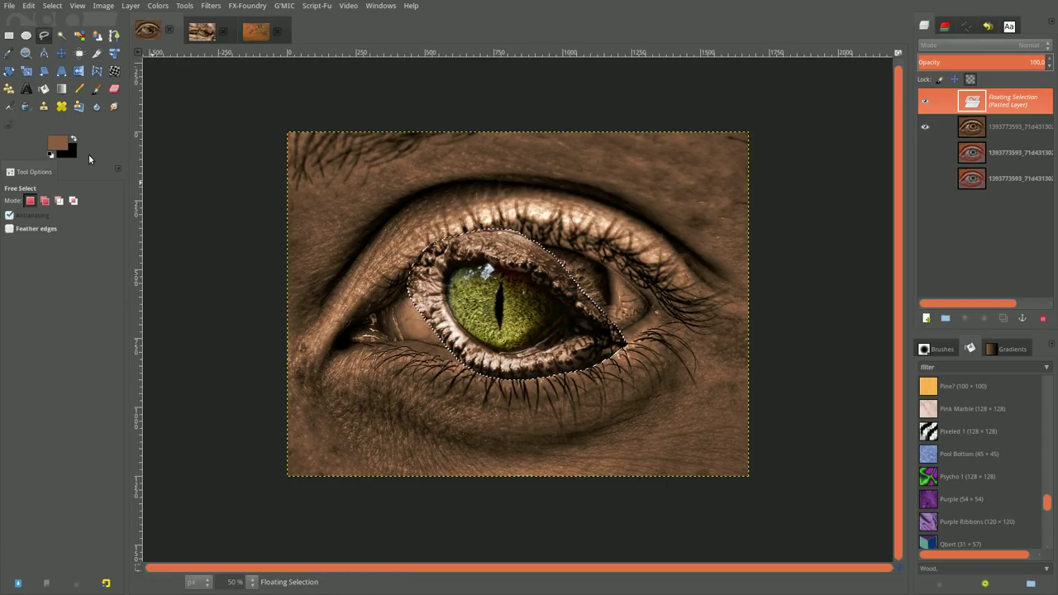
pyautogui.click(79, 73)
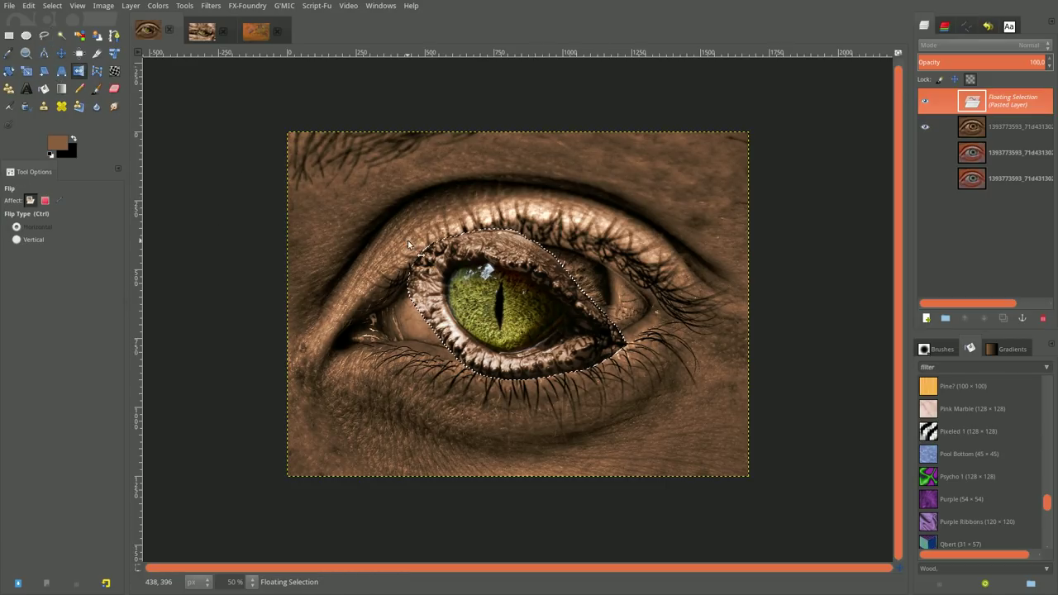
pyautogui.click(496, 295)
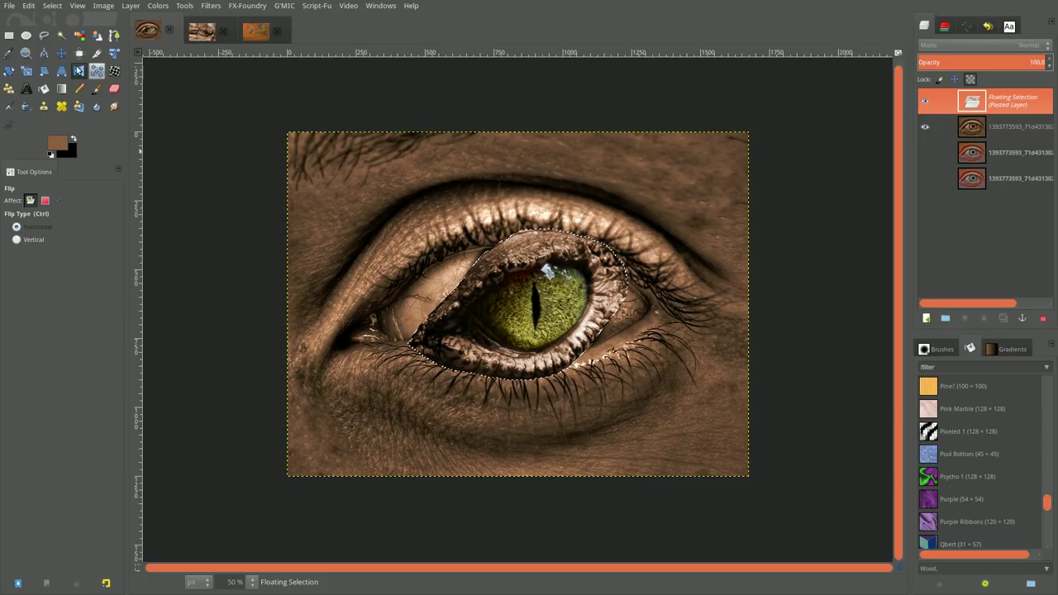
pyautogui.click(114, 53)
pyautogui.click(512, 318)
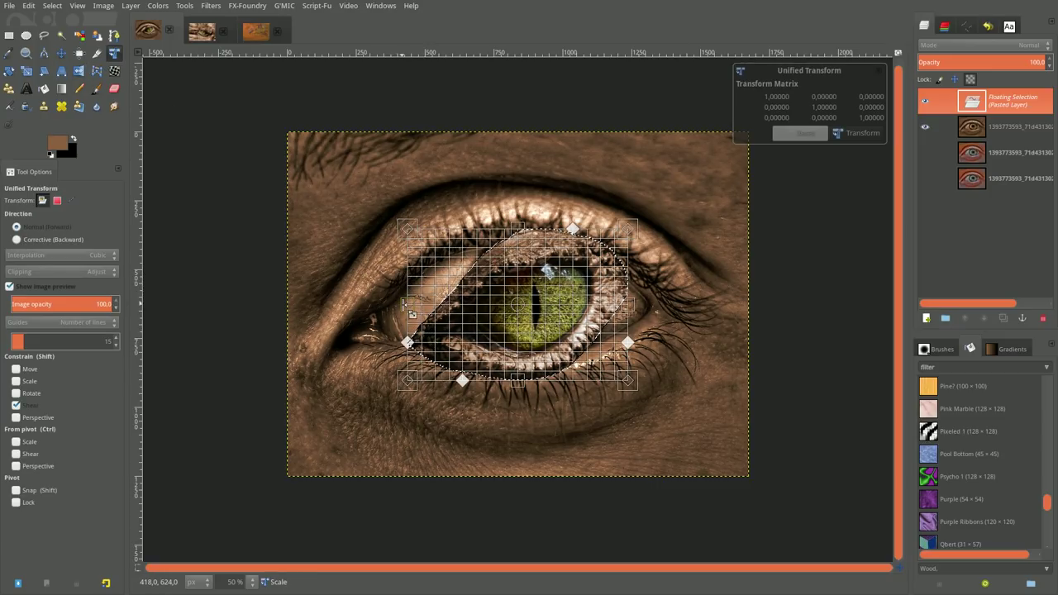
# Widen and enlarge the pasted eye, rotate it slightly clockwise, and apply the transform.
pyautogui.moveTo(393, 304); pyautogui.dragTo(354, 305)
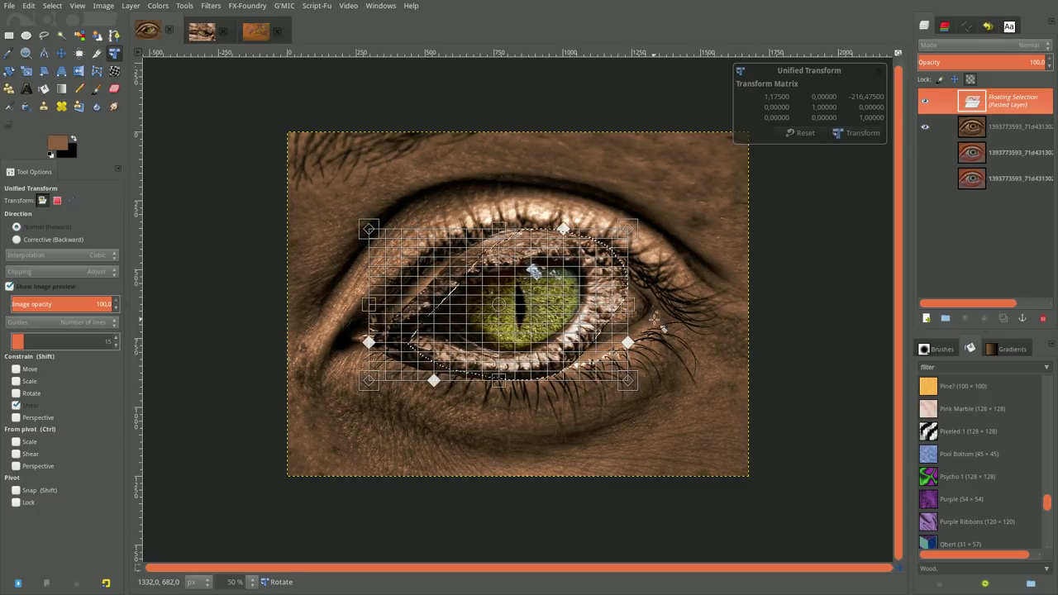
pyautogui.moveTo(644, 397); pyautogui.dragTo(670, 413)
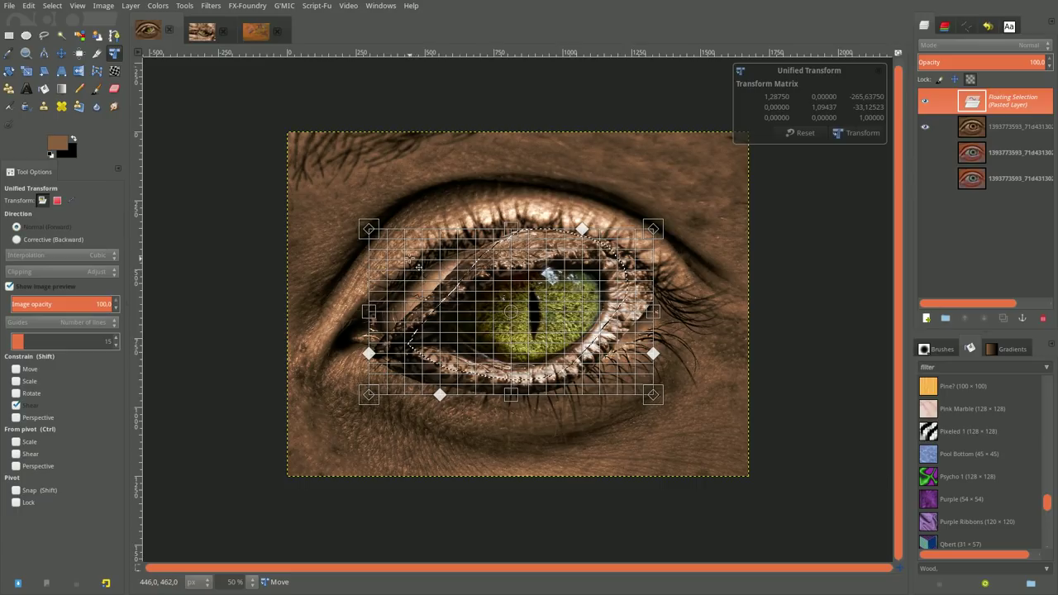
pyautogui.moveTo(355, 216); pyautogui.dragTo(343, 201)
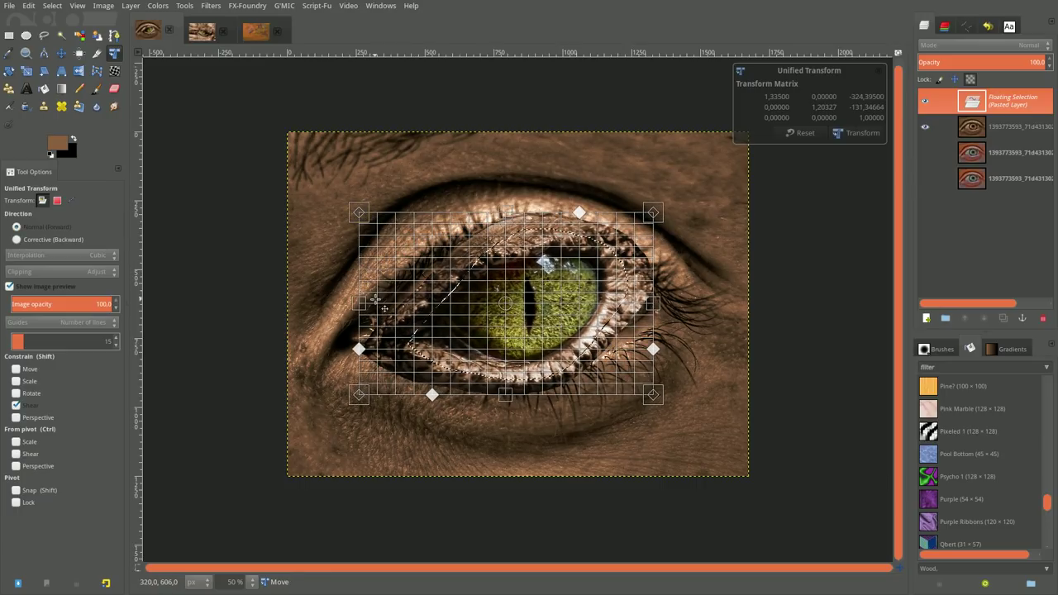
pyautogui.moveTo(342, 298)
pyautogui.mouseDown()
pyautogui.moveTo(329, 293)
pyautogui.moveTo(333, 303)
pyautogui.mouseUp()
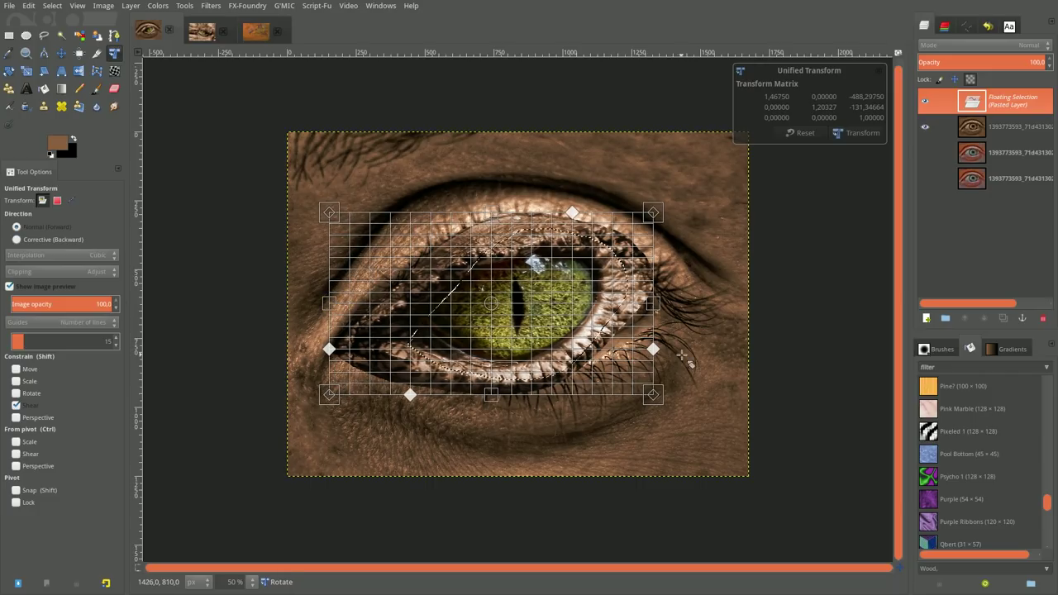
pyautogui.moveTo(666, 405); pyautogui.dragTo(674, 424)
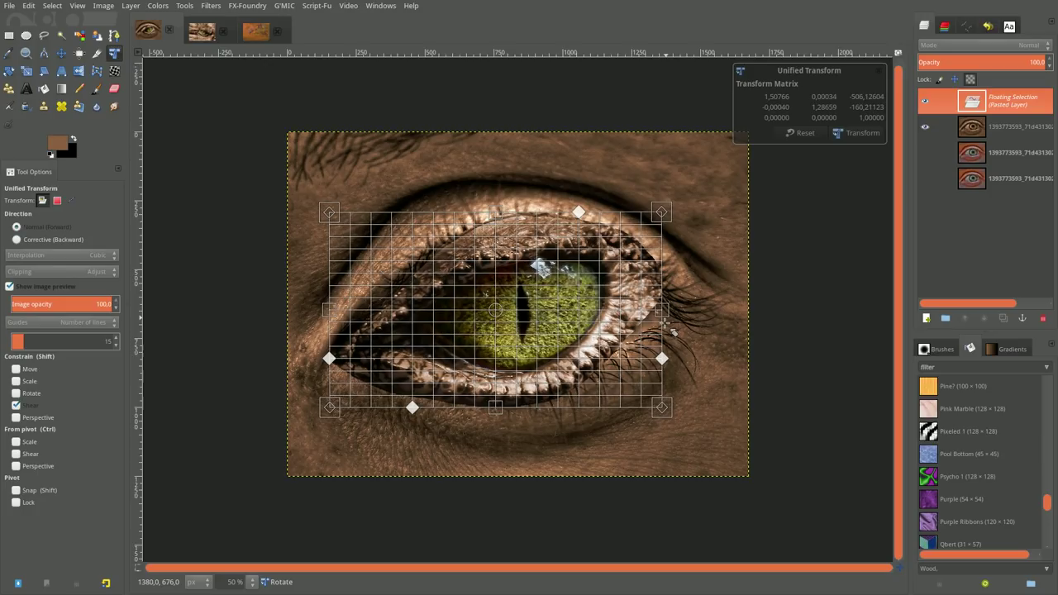
pyautogui.moveTo(671, 330); pyautogui.dragTo(668, 334)
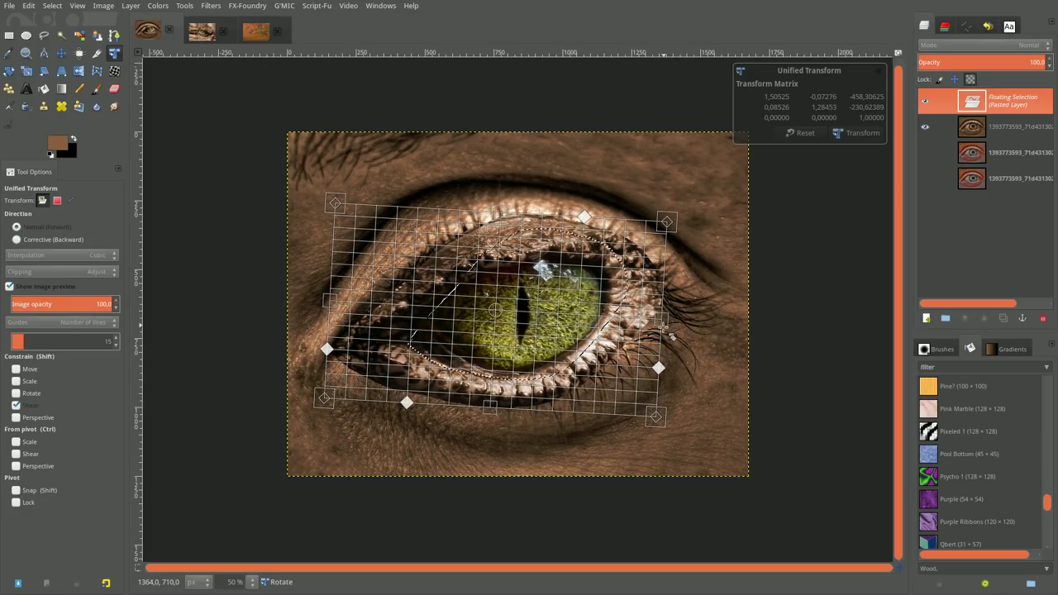
pyautogui.moveTo(671, 335); pyautogui.dragTo(670, 339)
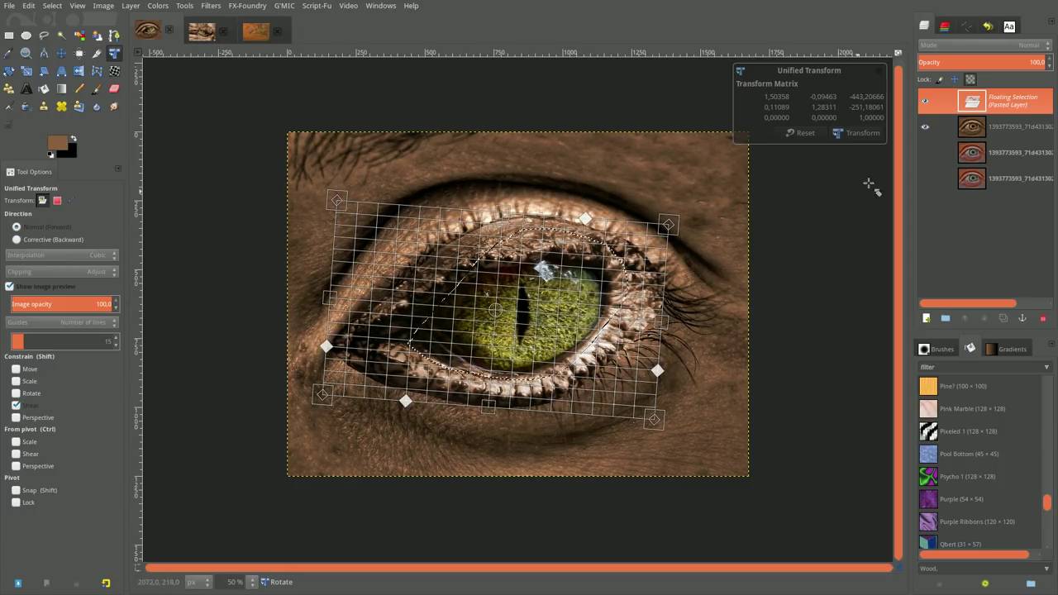
pyautogui.click(859, 133)
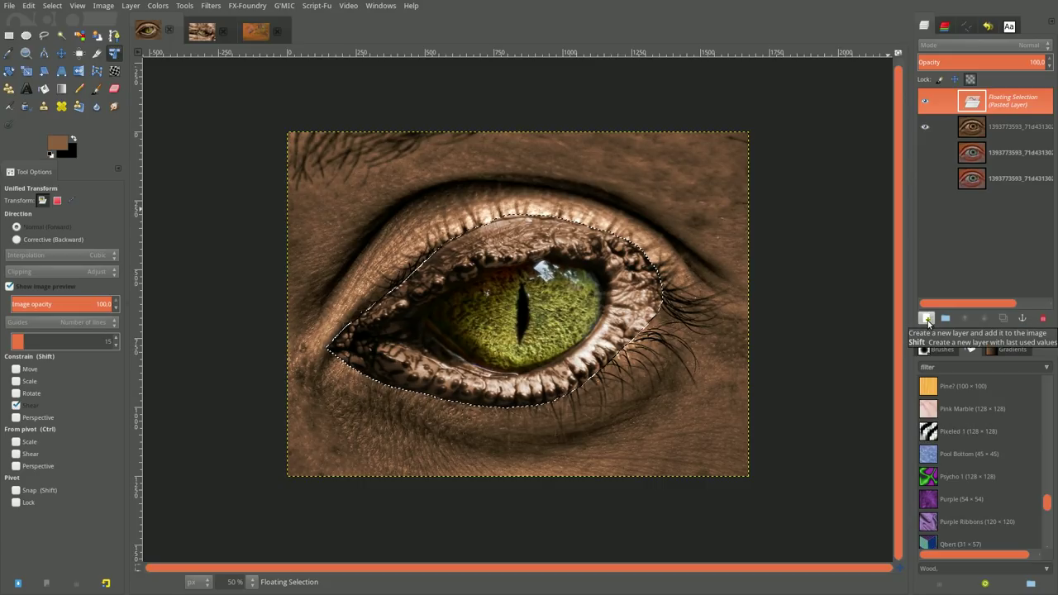
# Make the pasted eye a full-size layer and move it below the human eye layer.
pyautogui.click(927, 320)
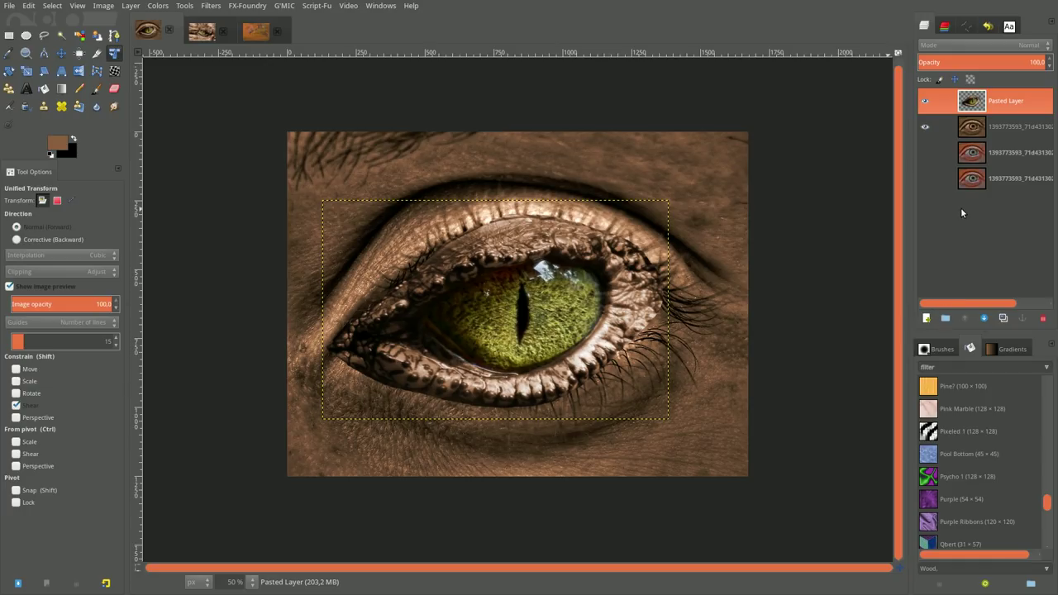
pyautogui.rightClick(1006, 102)
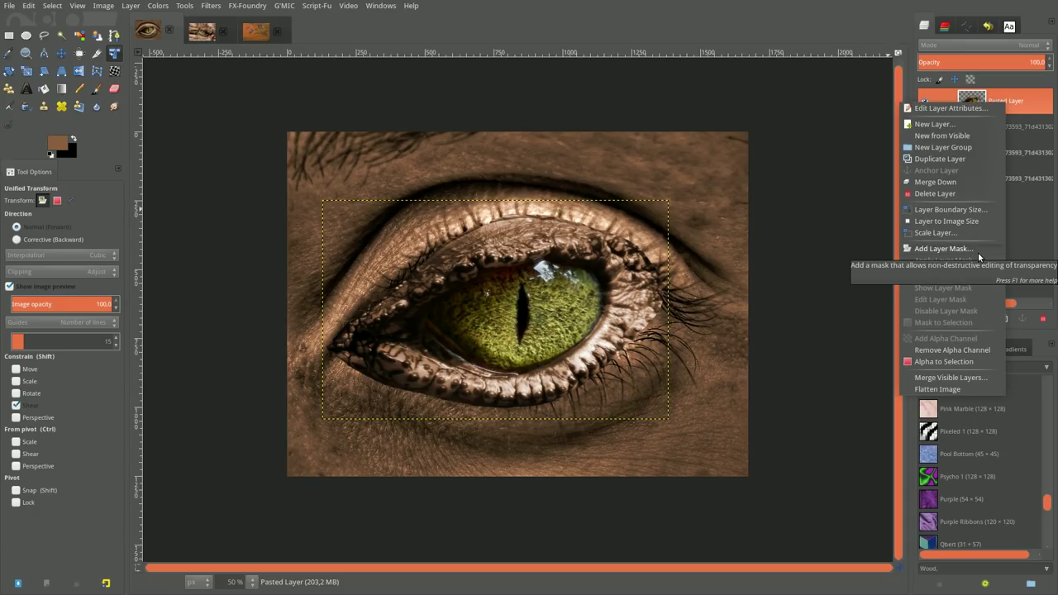
pyautogui.click(974, 221)
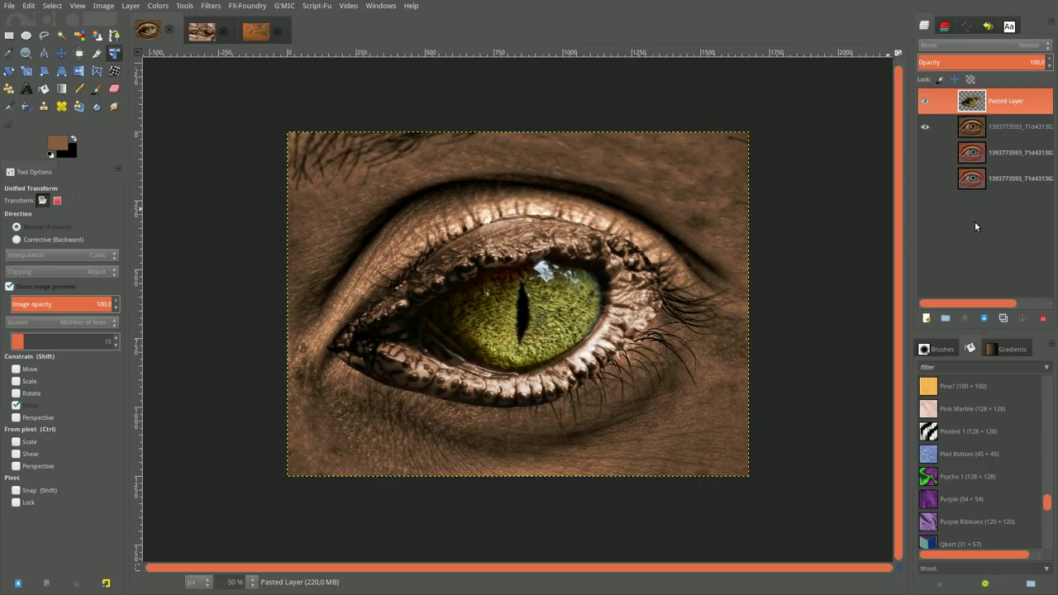
pyautogui.click(983, 318)
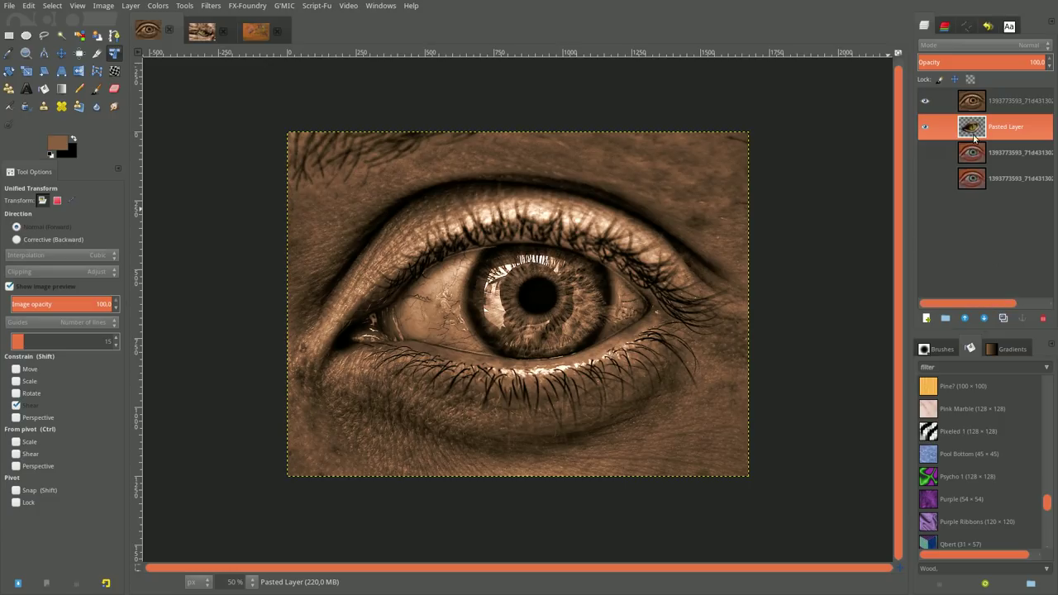
# Add a Black (full transparency) layer mask to the top human eye layer.
pyautogui.click(1005, 103)
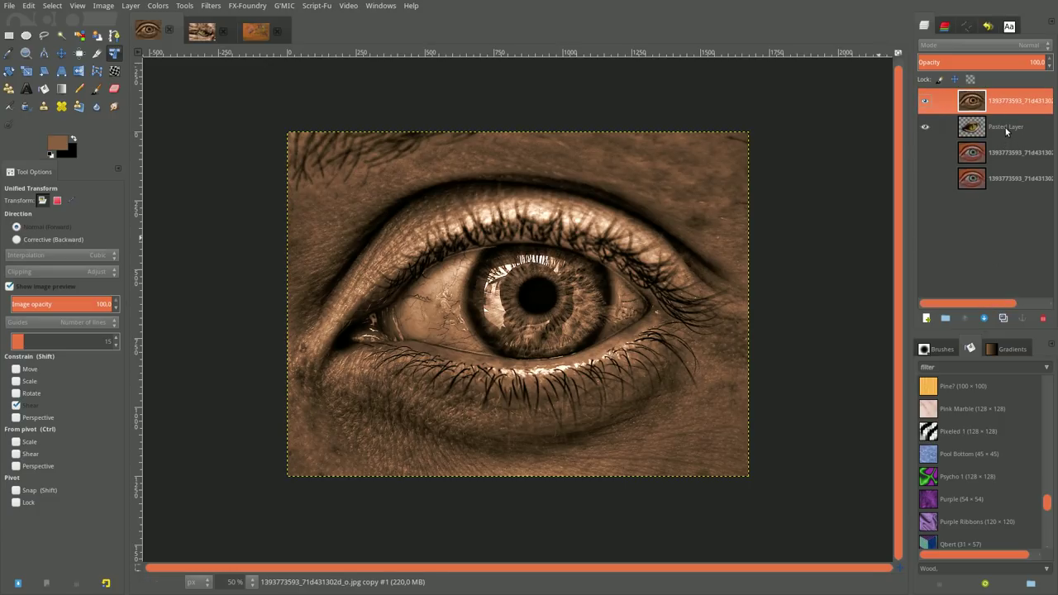
pyautogui.rightClick(1006, 103)
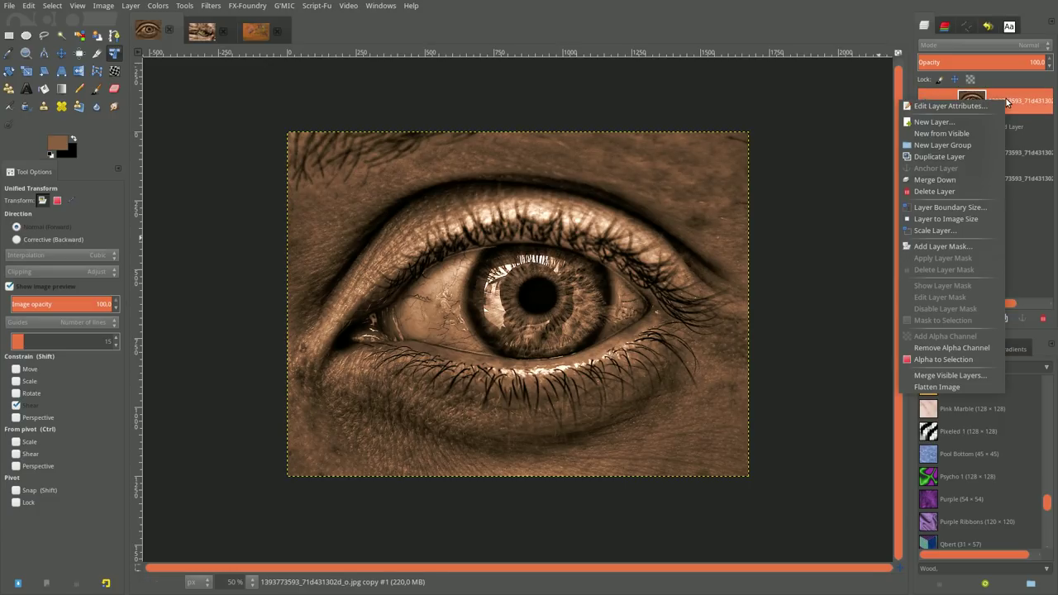
pyautogui.click(968, 251)
pyautogui.click(950, 224)
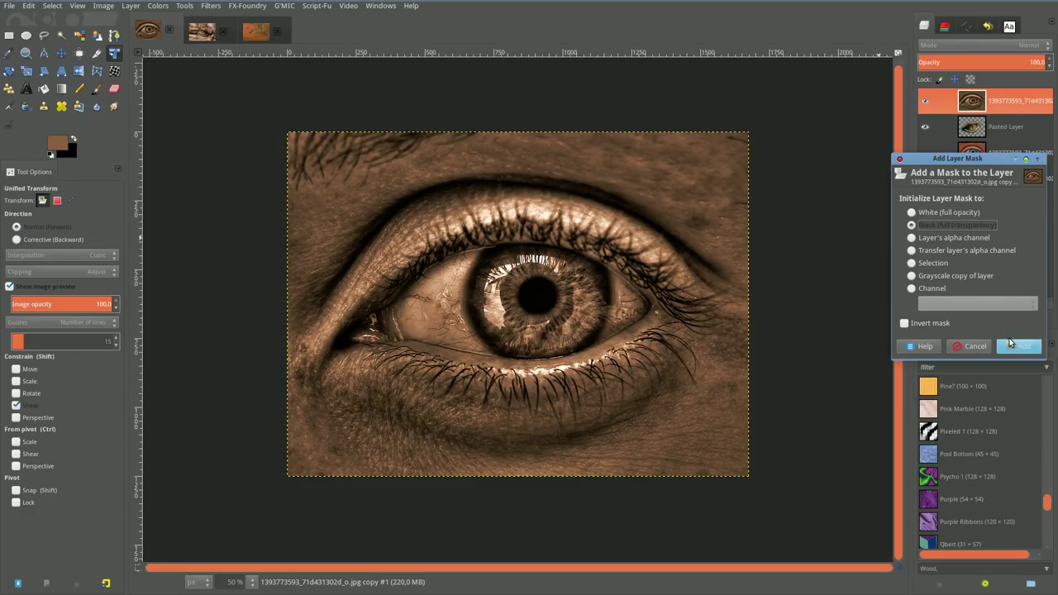
pyautogui.click(1011, 344)
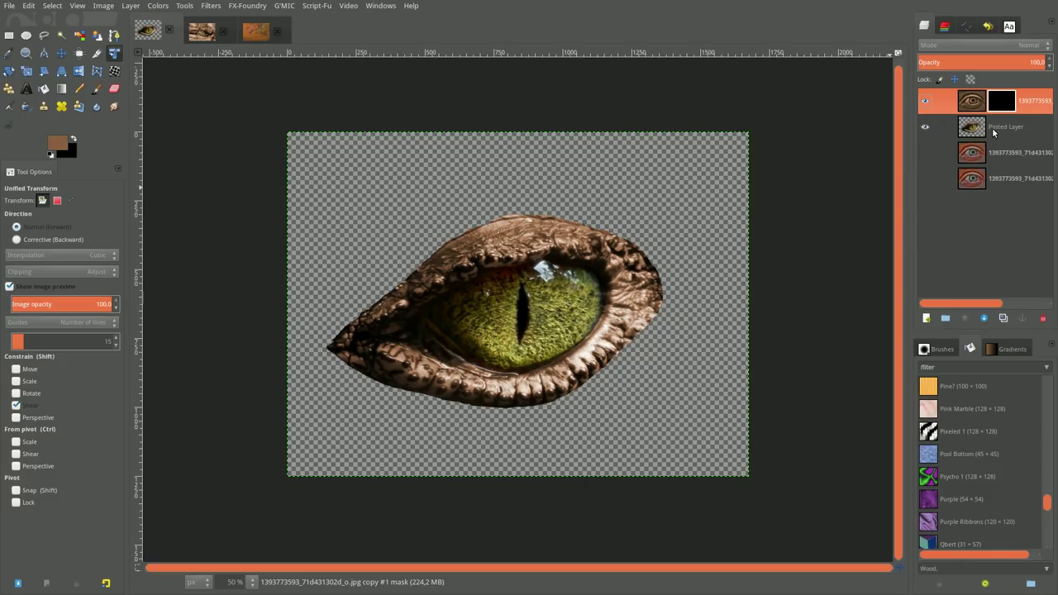
# Reset colours and ready the Paintbrush at size ~109 with white as the painting colour.
pyautogui.click(51, 154)
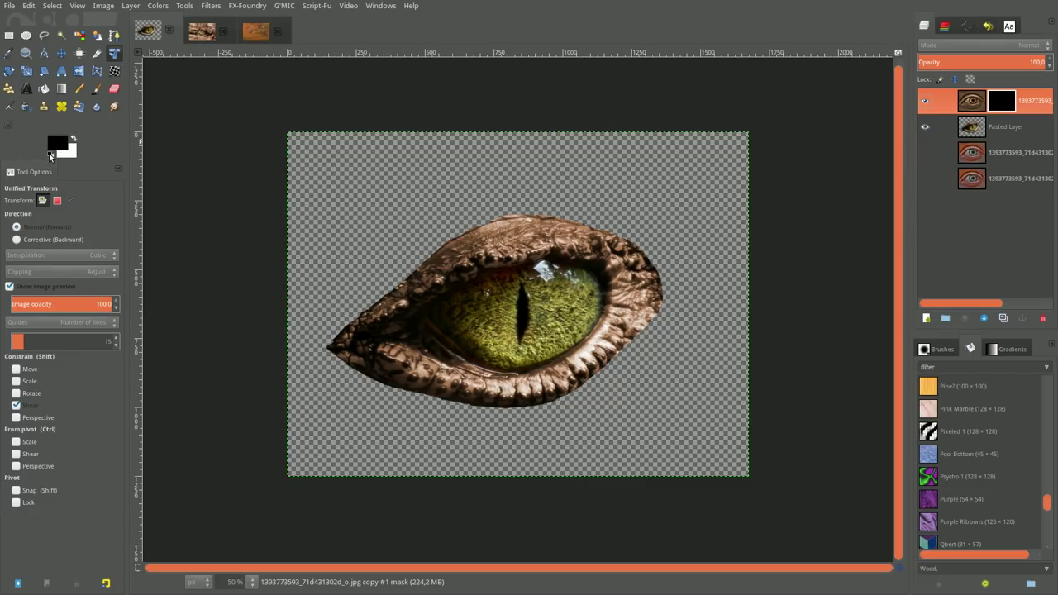
pyautogui.click(92, 91)
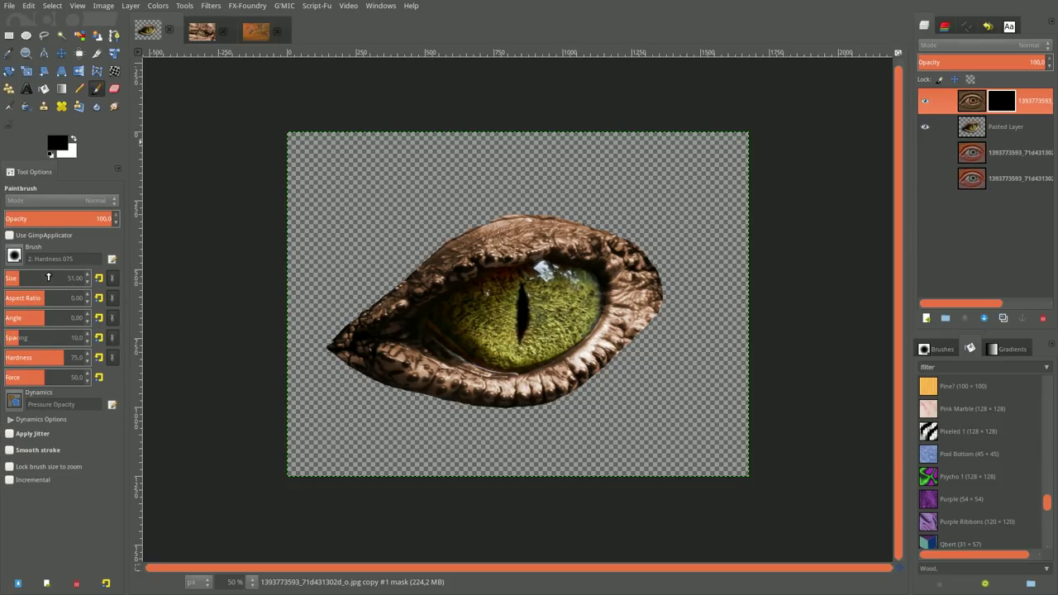
pyautogui.click(25, 278)
pyautogui.click(29, 6)
pyautogui.click(29, 5)
pyautogui.click(74, 139)
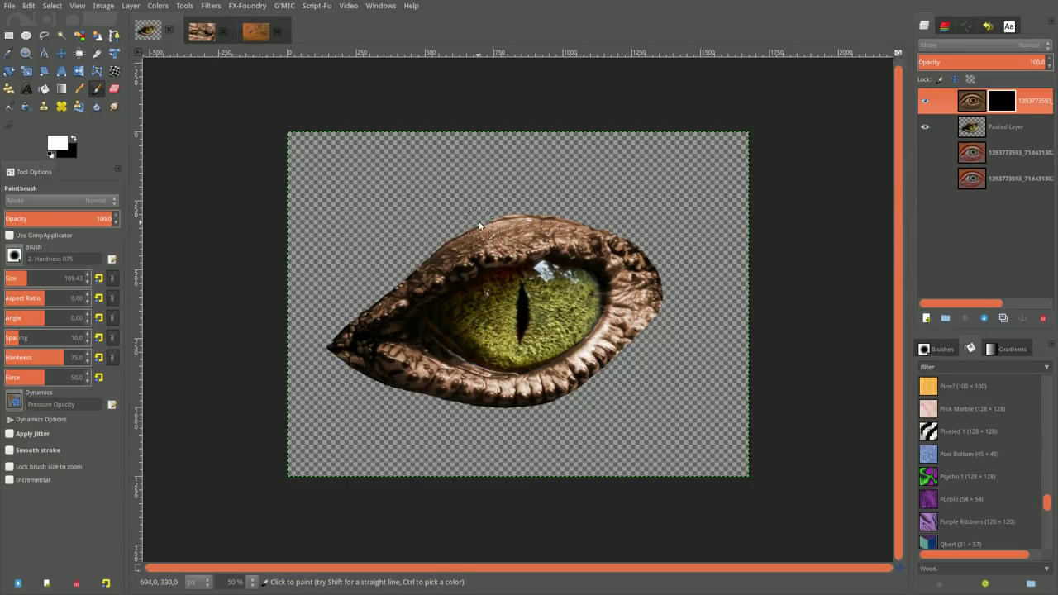
# Paint white on the top layer's mask to restore the upper and lower eyelids around the eye.
pyautogui.moveTo(479, 222)
pyautogui.mouseDown()
pyautogui.moveTo(661, 267)
pyautogui.moveTo(674, 303)
pyautogui.moveTo(653, 355)
pyautogui.moveTo(662, 320)
pyautogui.moveTo(577, 399)
pyautogui.mouseUp()
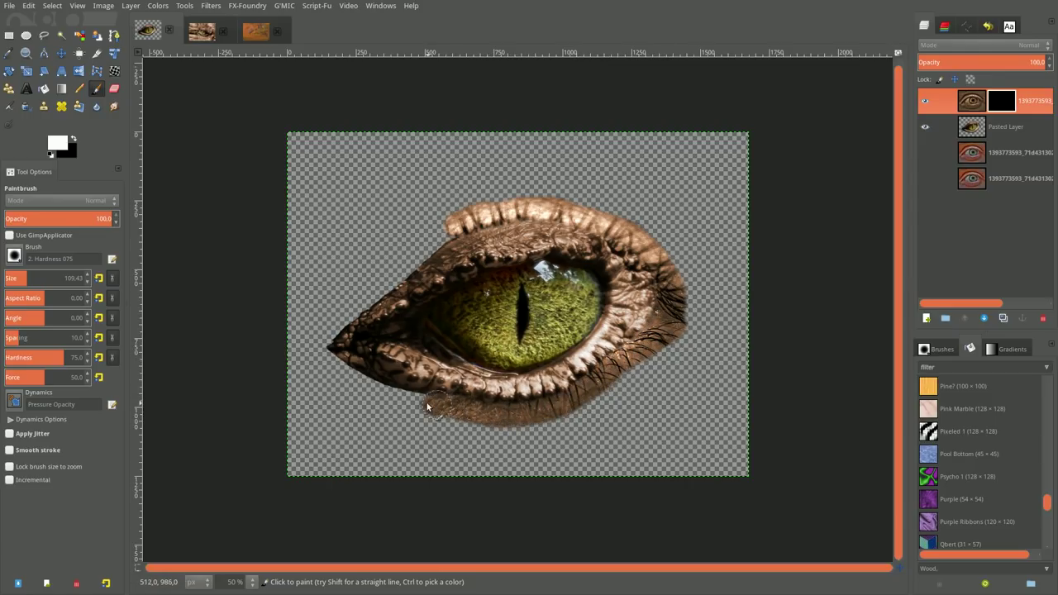
pyautogui.moveTo(382, 392); pyautogui.dragTo(347, 350)
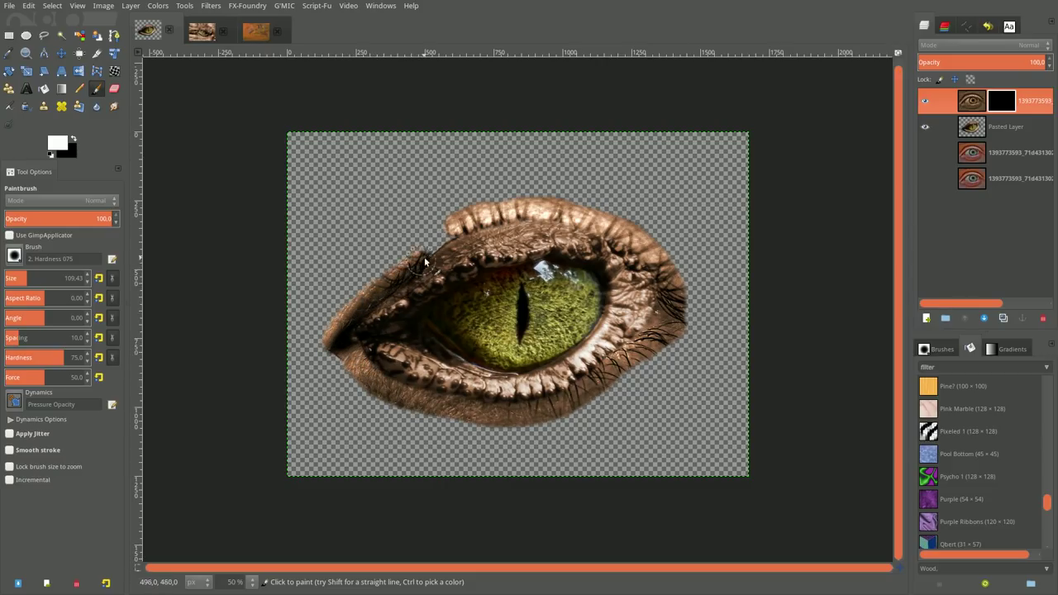
pyautogui.moveTo(424, 261)
pyautogui.mouseDown()
pyautogui.moveTo(456, 234)
pyautogui.moveTo(509, 218)
pyautogui.mouseUp()
pyautogui.moveTo(594, 225)
pyautogui.mouseDown()
pyautogui.moveTo(640, 248)
pyautogui.moveTo(673, 289)
pyautogui.moveTo(602, 233)
pyautogui.moveTo(549, 220)
pyautogui.moveTo(475, 231)
pyautogui.mouseUp()
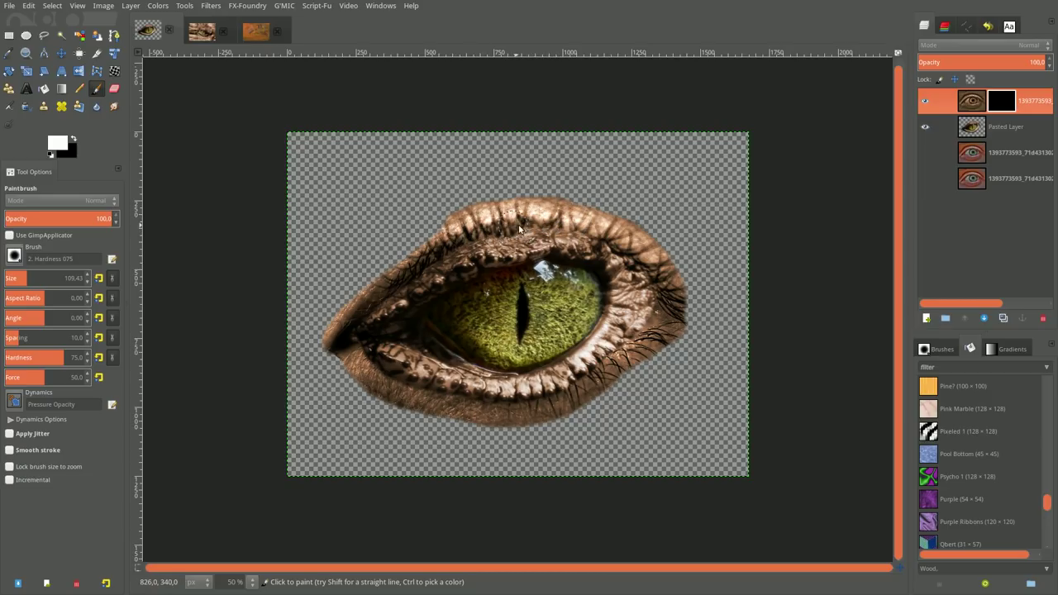
pyautogui.moveTo(553, 227)
pyautogui.mouseDown()
pyautogui.moveTo(606, 237)
pyautogui.moveTo(530, 235)
pyautogui.mouseUp()
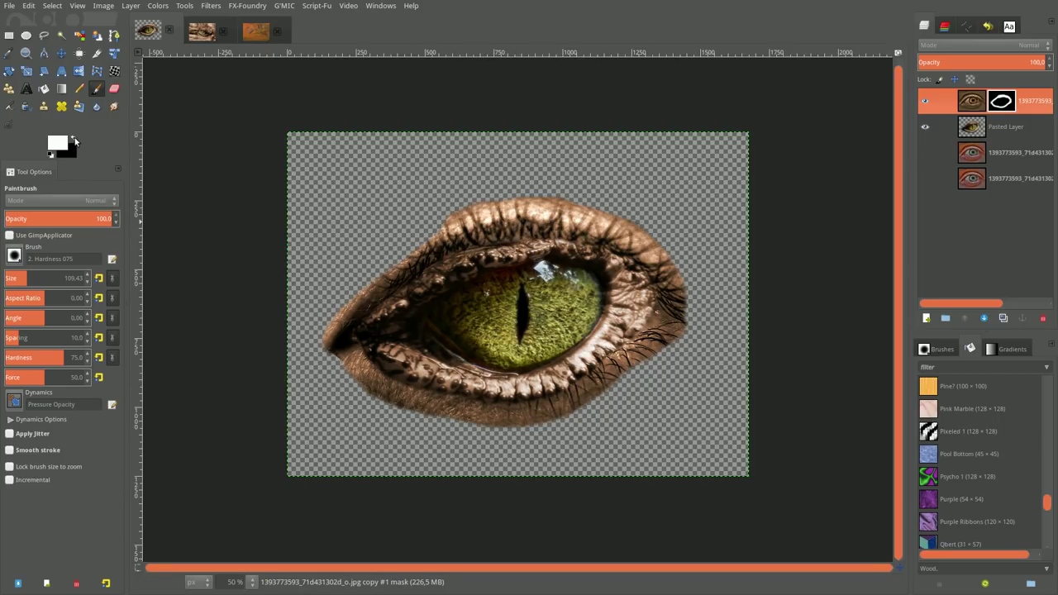
# With a ~36 black brush, hide a little skin at the eye's left corner.
pyautogui.press('x')
pyautogui.click(17, 279)
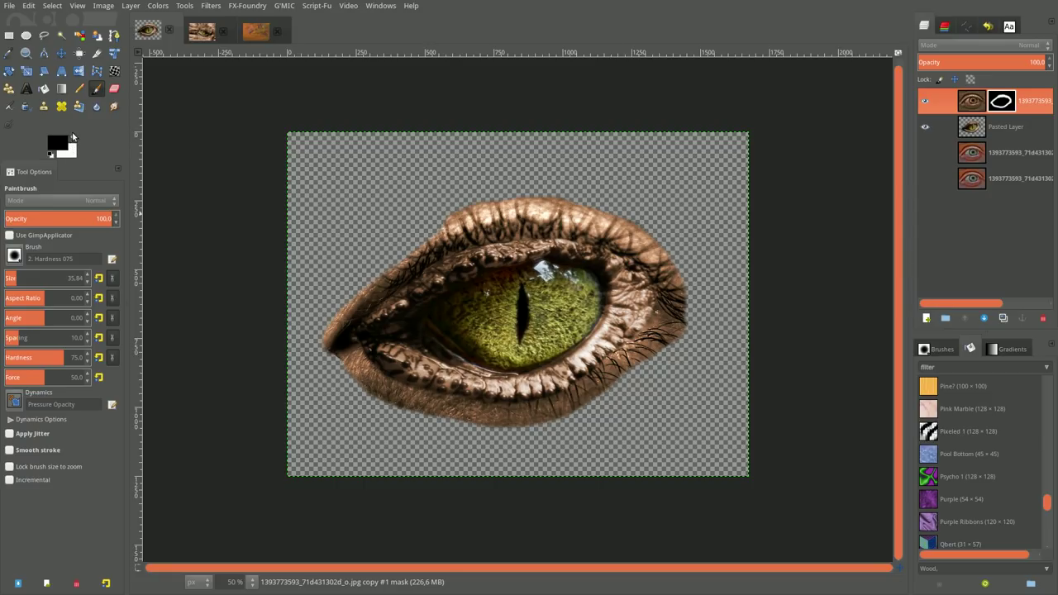
pyautogui.click(73, 137)
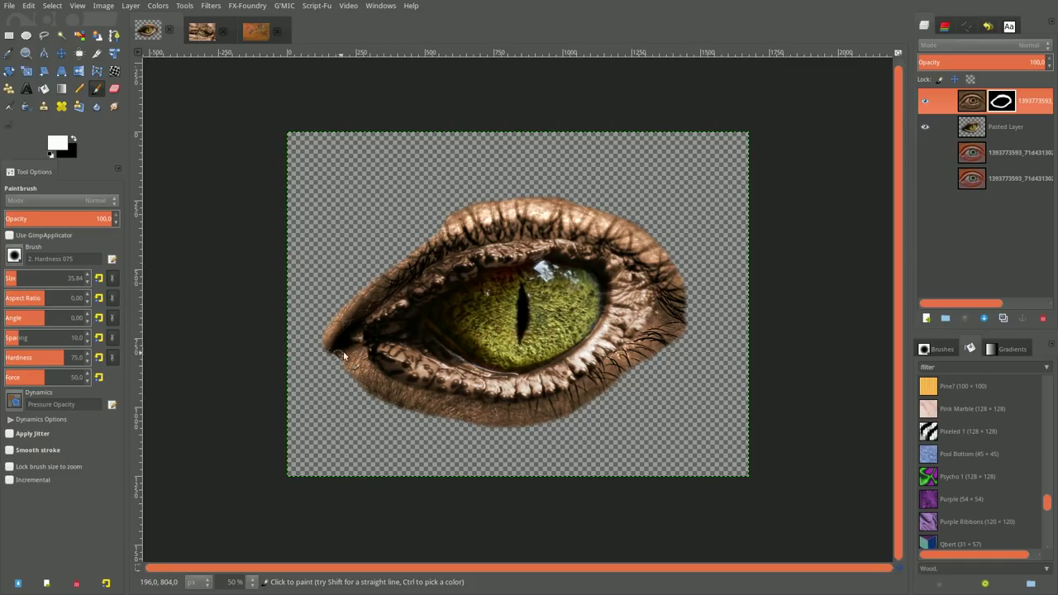
pyautogui.click(73, 141)
pyautogui.moveTo(358, 350); pyautogui.dragTo(361, 339)
# With a ~78 white brush, extend the eye's right corner outward, then undo the last stroke.
pyautogui.click(73, 140)
pyautogui.moveTo(18, 276); pyautogui.dragTo(46, 276)
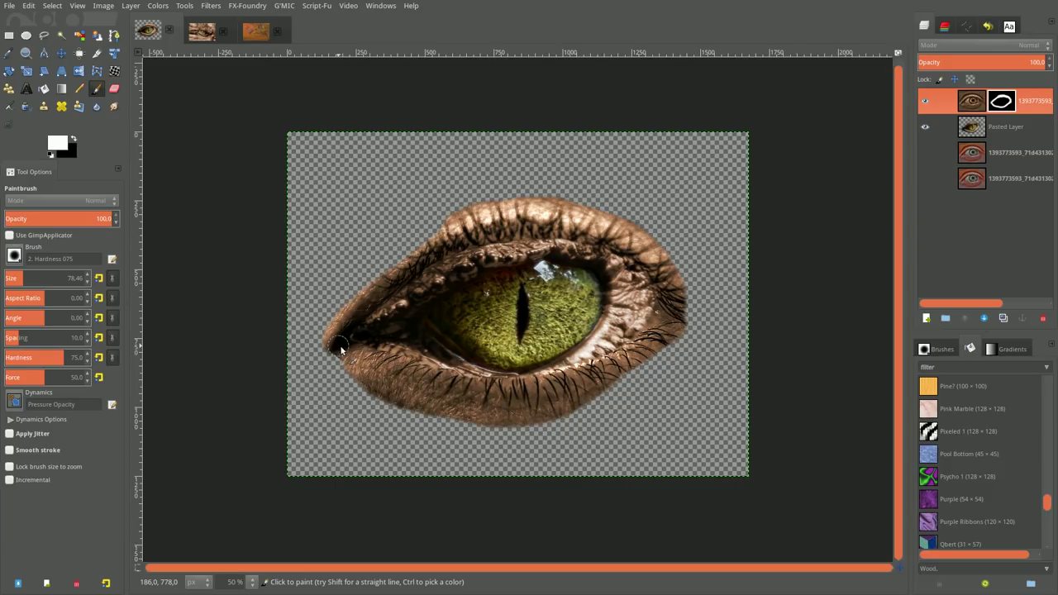
pyautogui.moveTo(624, 374); pyautogui.dragTo(694, 319)
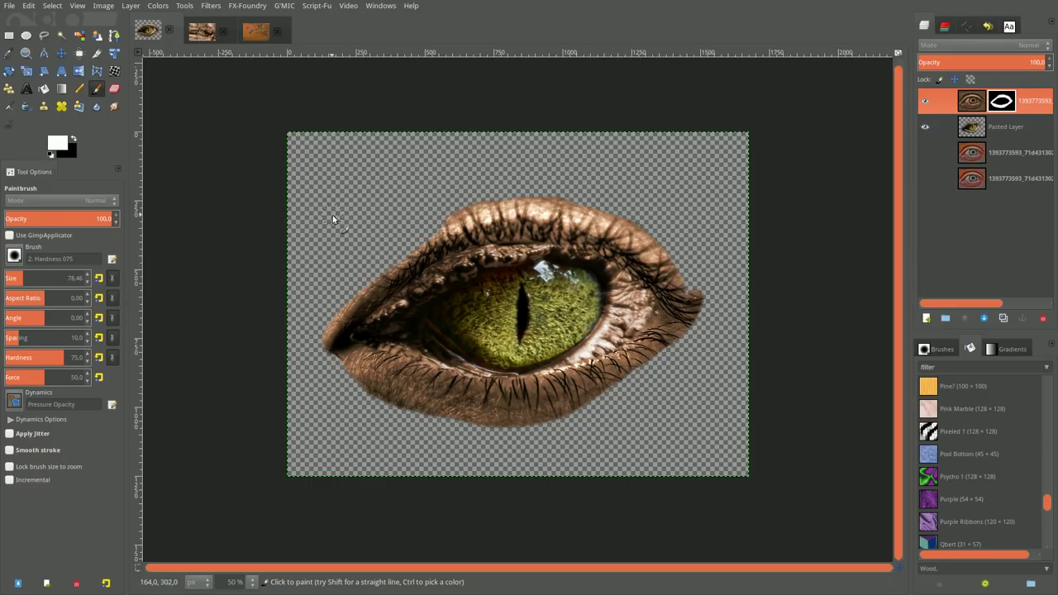
pyautogui.click(71, 141)
pyautogui.click(30, 10)
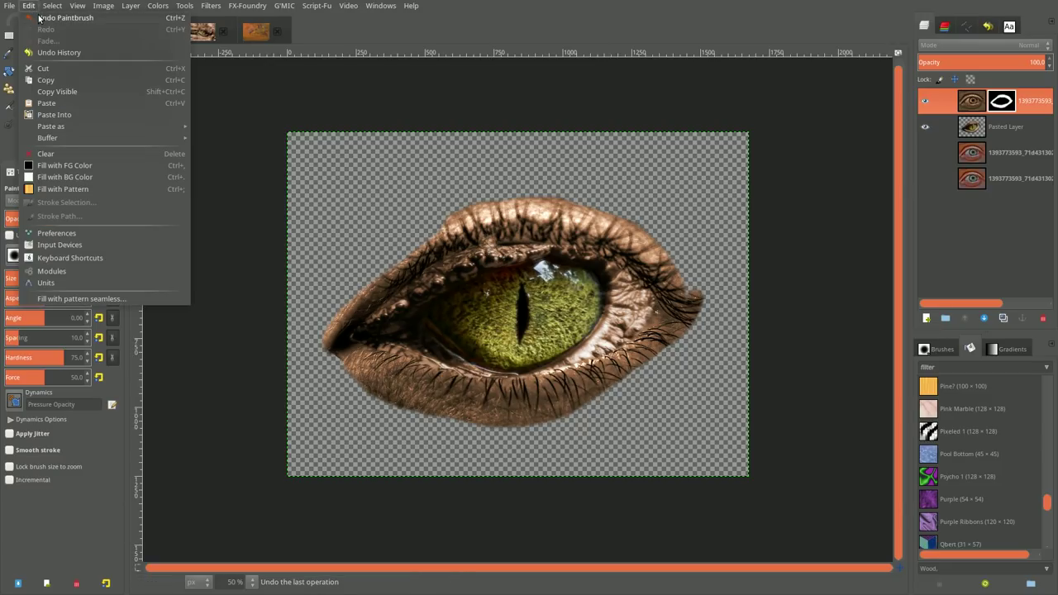
pyautogui.press('Escape')
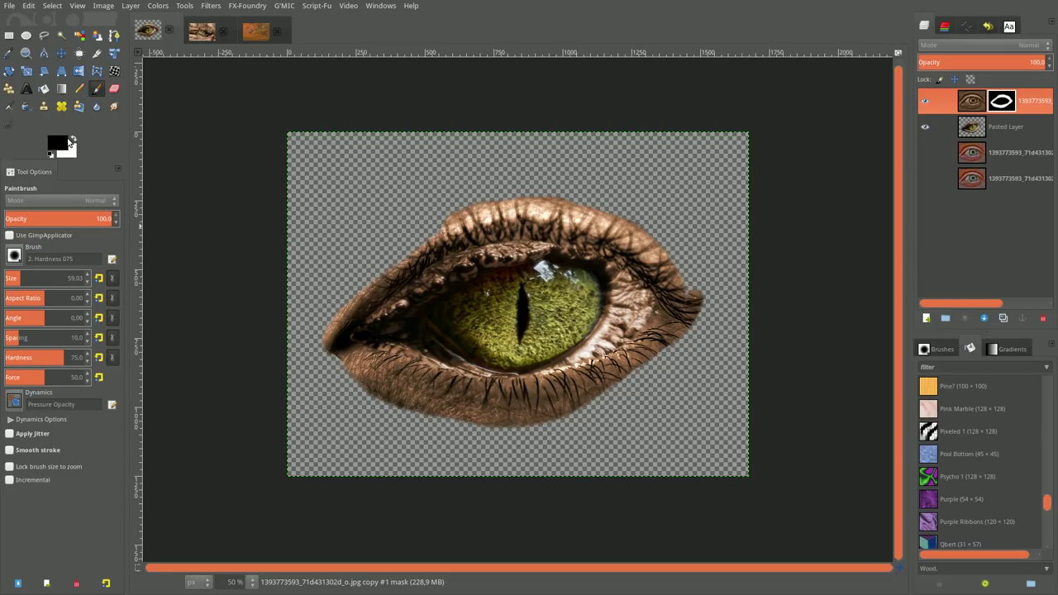
# Paint white on the mask with a fully hard size-246 brush to restore skin along the left, bottom and top edges.
pyautogui.click(72, 140)
pyautogui.click(39, 278)
pyautogui.moveTo(71, 355); pyautogui.dragTo(90, 355)
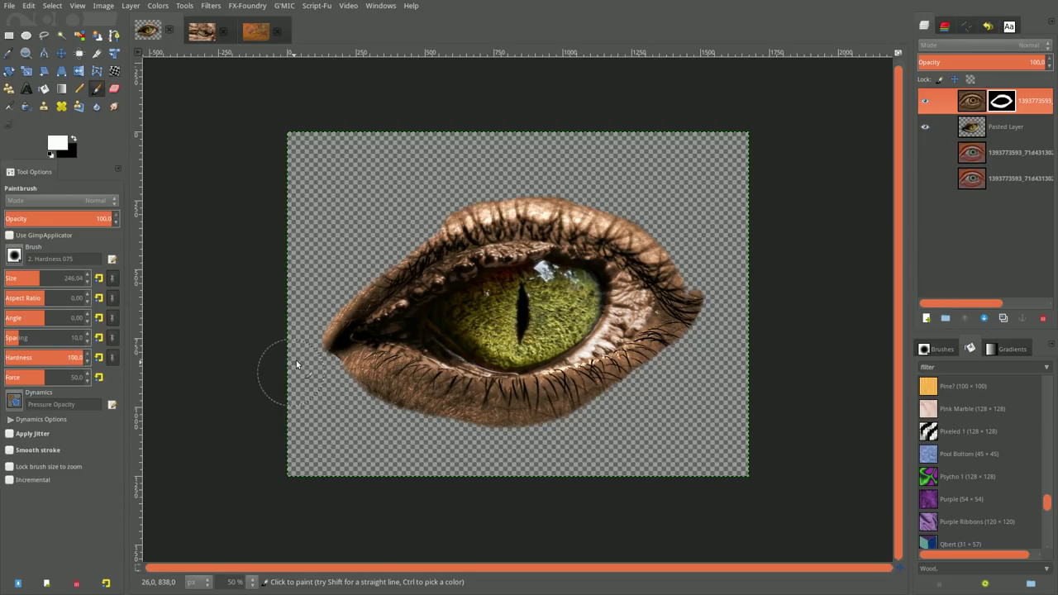
pyautogui.moveTo(297, 364)
pyautogui.mouseDown()
pyautogui.moveTo(300, 463)
pyautogui.moveTo(322, 399)
pyautogui.mouseUp()
pyautogui.moveTo(364, 428)
pyautogui.mouseDown()
pyautogui.moveTo(338, 455)
pyautogui.moveTo(438, 471)
pyautogui.moveTo(772, 467)
pyautogui.moveTo(681, 430)
pyautogui.moveTo(489, 440)
pyautogui.moveTo(385, 432)
pyautogui.moveTo(607, 452)
pyautogui.moveTo(649, 423)
pyautogui.moveTo(733, 304)
pyautogui.moveTo(727, 391)
pyautogui.moveTo(746, 141)
pyautogui.moveTo(723, 276)
pyautogui.moveTo(653, 189)
pyautogui.moveTo(409, 178)
pyautogui.moveTo(339, 221)
pyautogui.moveTo(433, 196)
pyautogui.mouseUp()
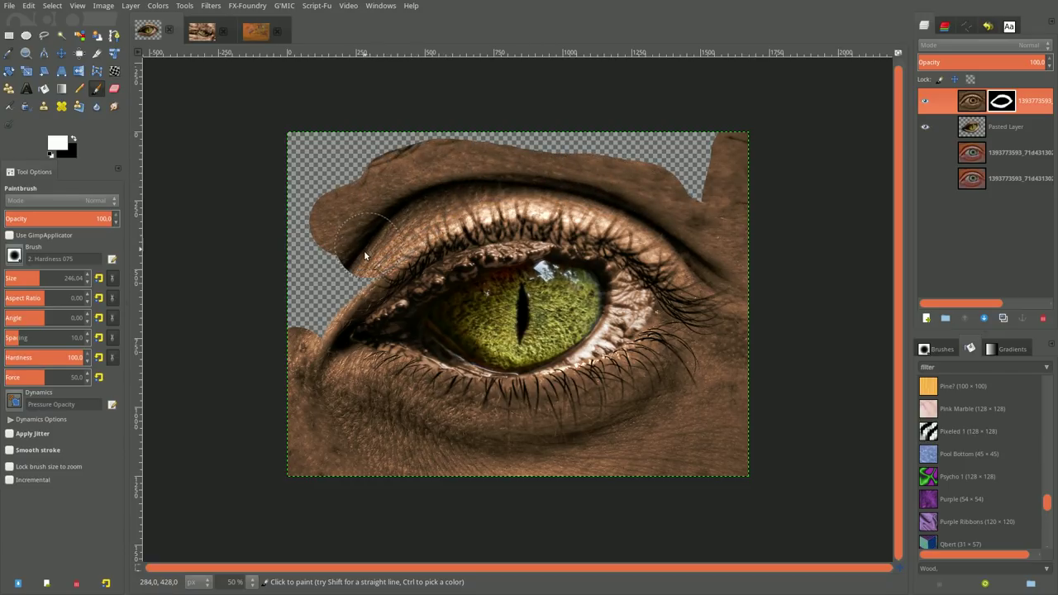
pyautogui.moveTo(364, 254); pyautogui.dragTo(327, 287)
pyautogui.moveTo(303, 325)
pyautogui.mouseDown()
pyautogui.moveTo(308, 144)
pyautogui.moveTo(441, 150)
pyautogui.mouseUp()
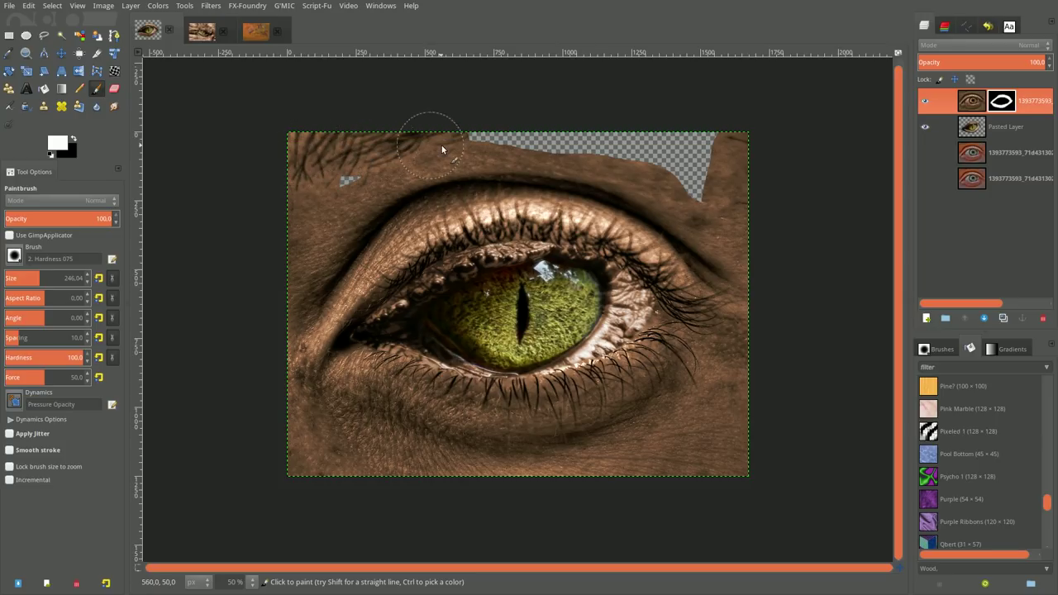
pyautogui.moveTo(371, 161)
pyautogui.mouseDown()
pyautogui.moveTo(568, 144)
pyautogui.moveTo(761, 172)
pyautogui.mouseUp()
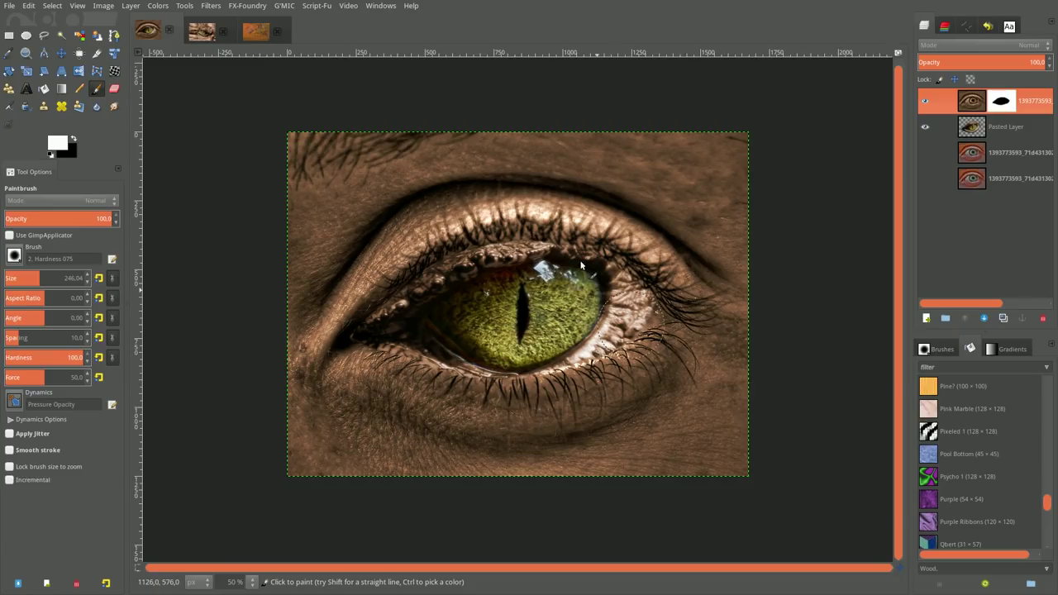
pyautogui.click(60, 55)
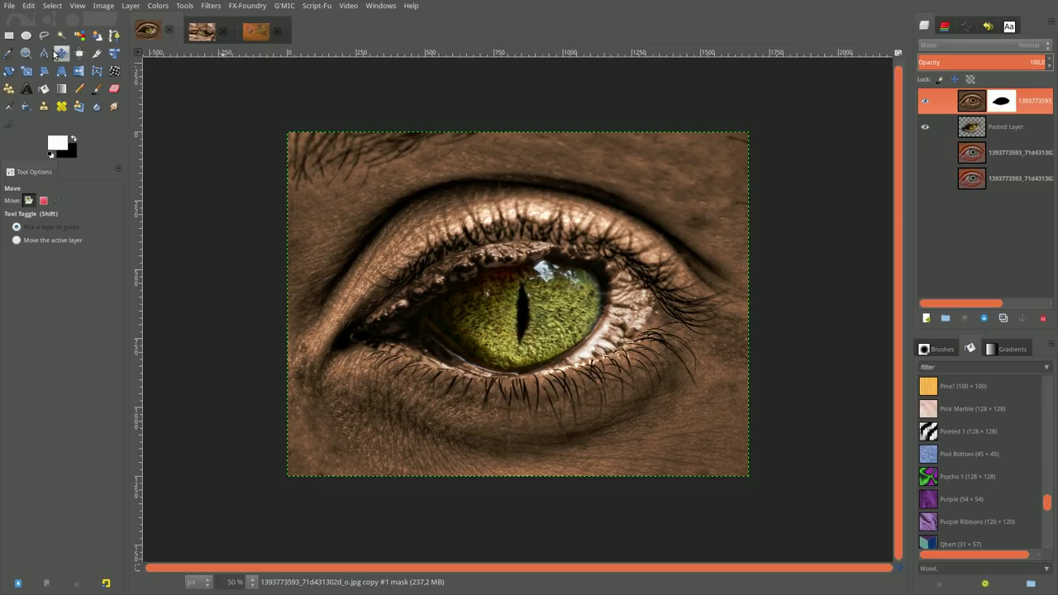
# Copy the rust texture image and paste it into the eye image as a new Clipboard layer.
pyautogui.click(255, 32)
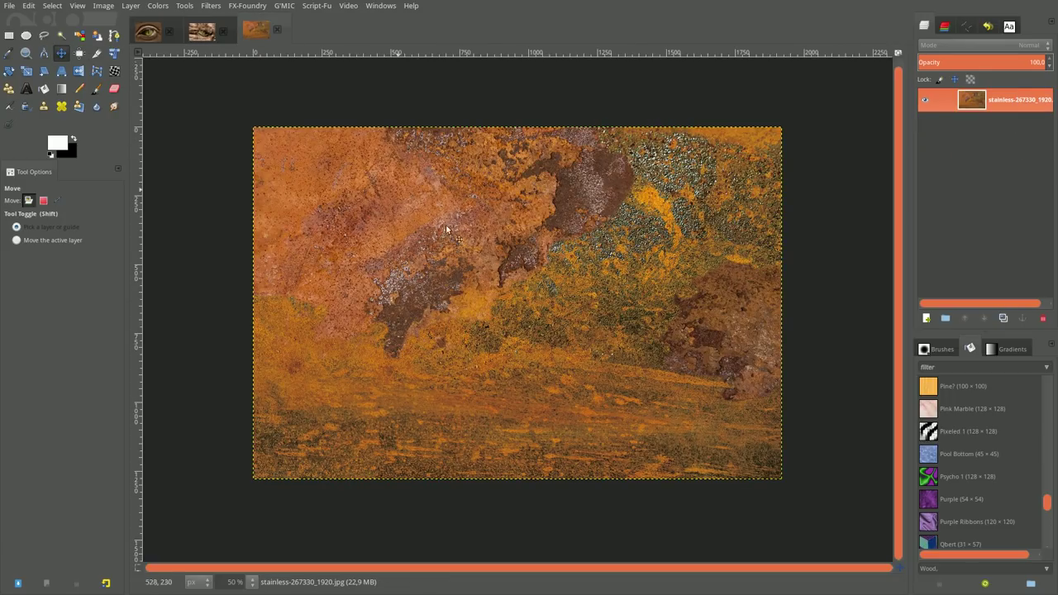
pyautogui.rightClick(520, 288)
pyautogui.moveTo(552, 313)
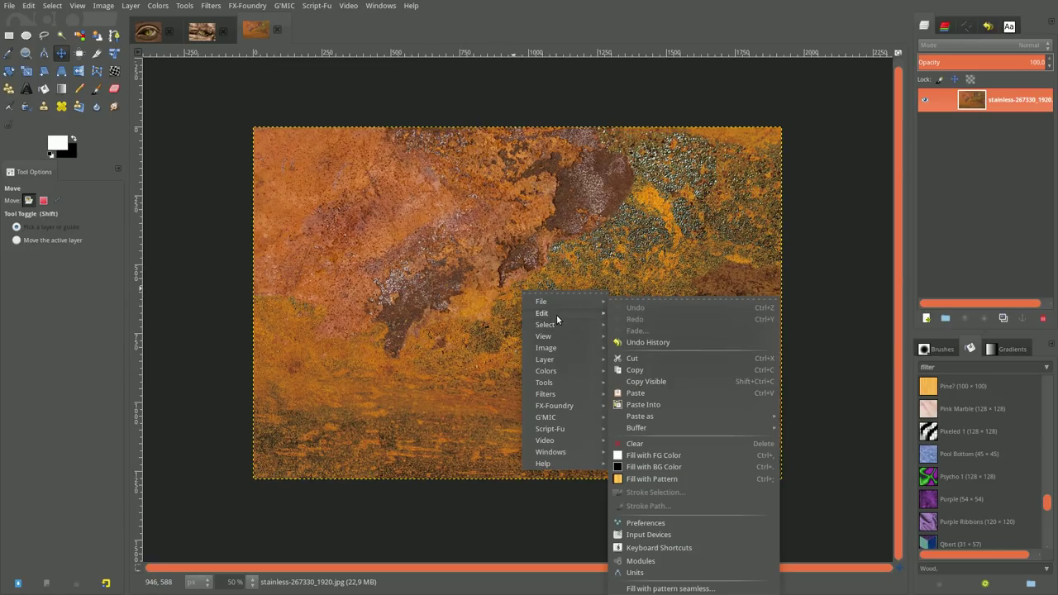
pyautogui.click(643, 373)
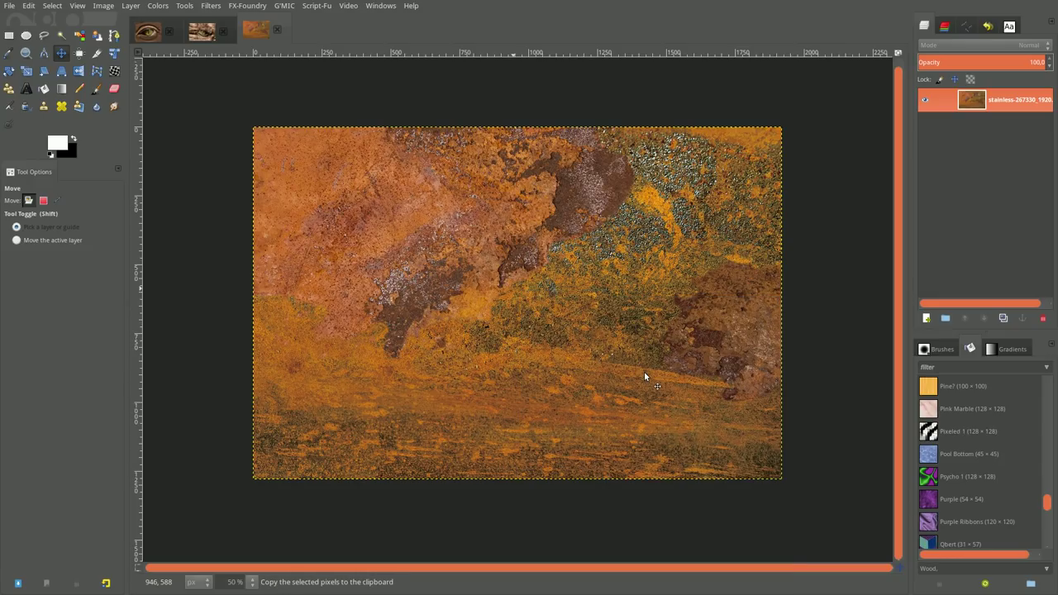
pyautogui.click(149, 37)
pyautogui.rightClick(402, 312)
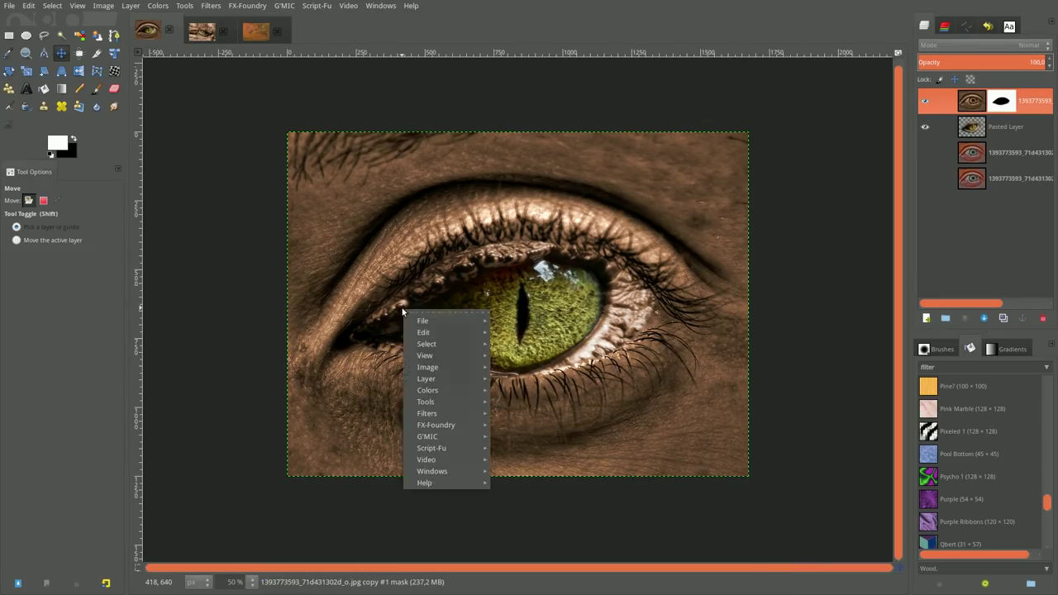
pyautogui.moveTo(521, 416)
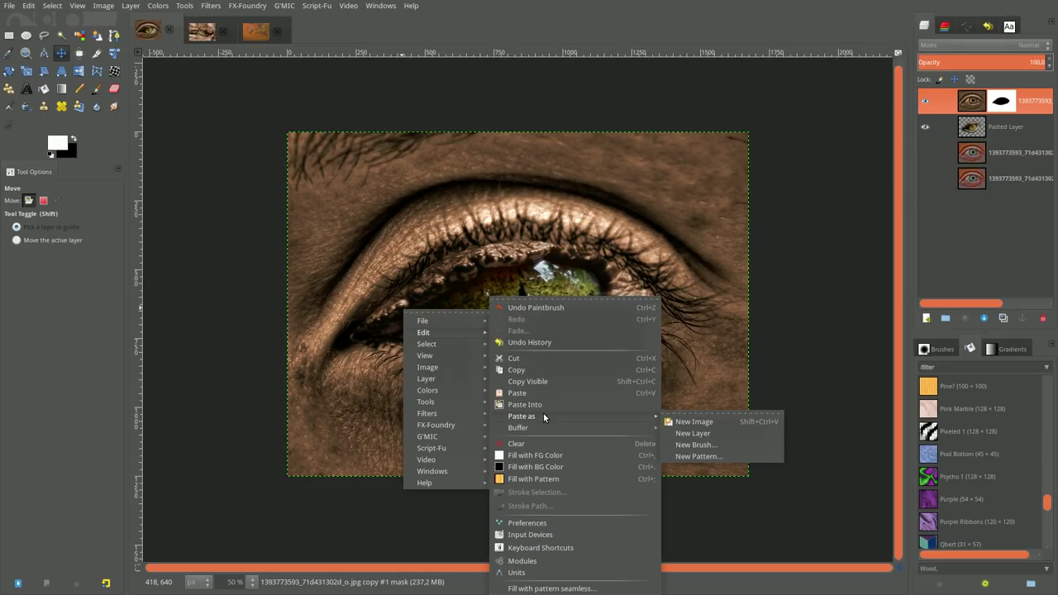
pyautogui.click(695, 433)
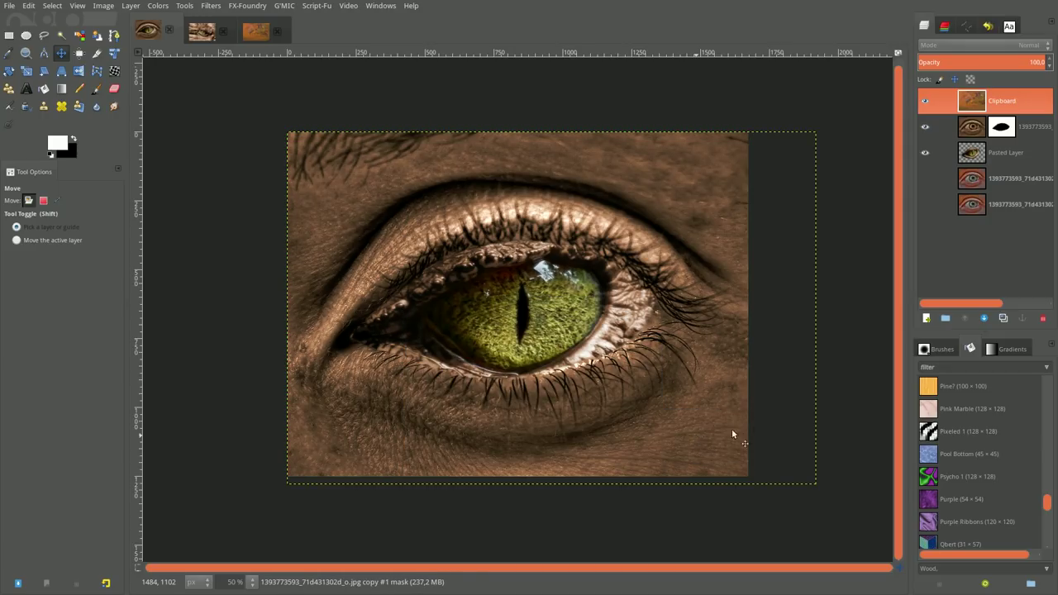
# Fit the rust Clipboard layer to the image size and set its blend mode to Multiply.
pyautogui.rightClick(977, 104)
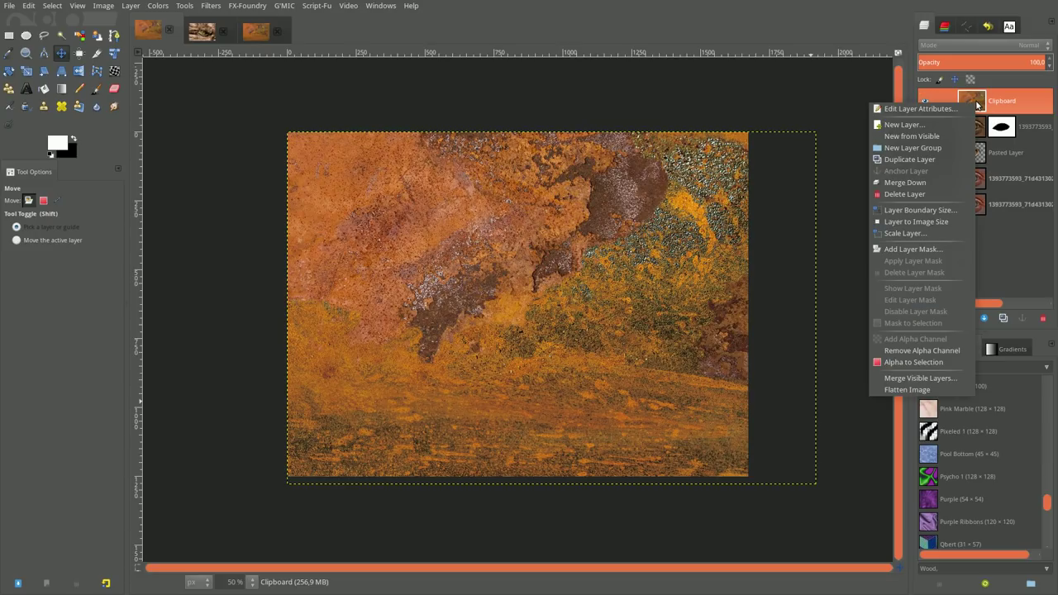
pyautogui.click(922, 222)
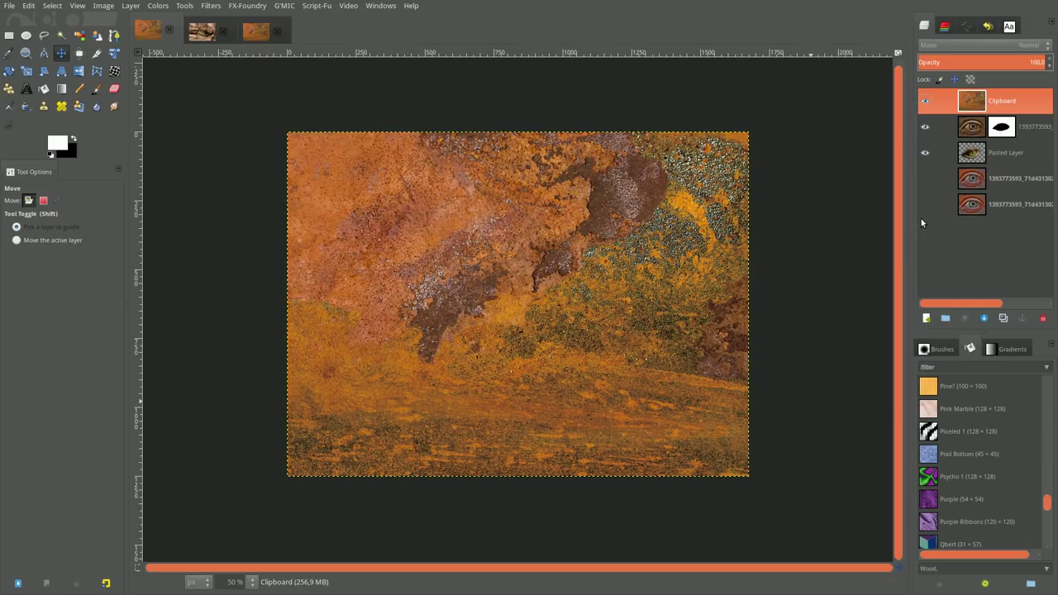
pyautogui.click(985, 46)
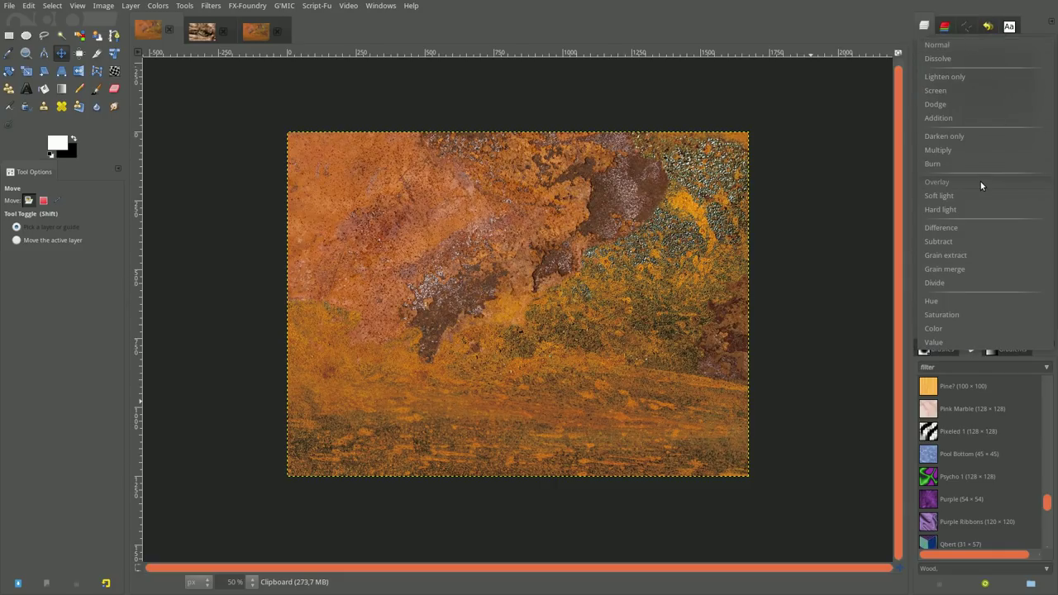
pyautogui.click(976, 151)
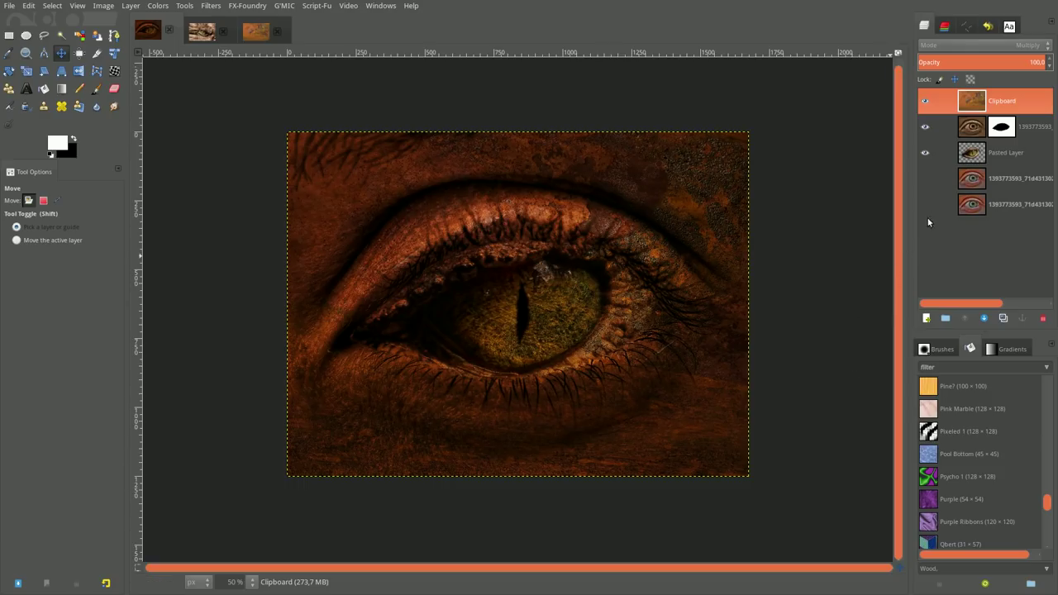
# Add a fully white layer mask to the rust Clipboard layer.
pyautogui.rightClick(994, 112)
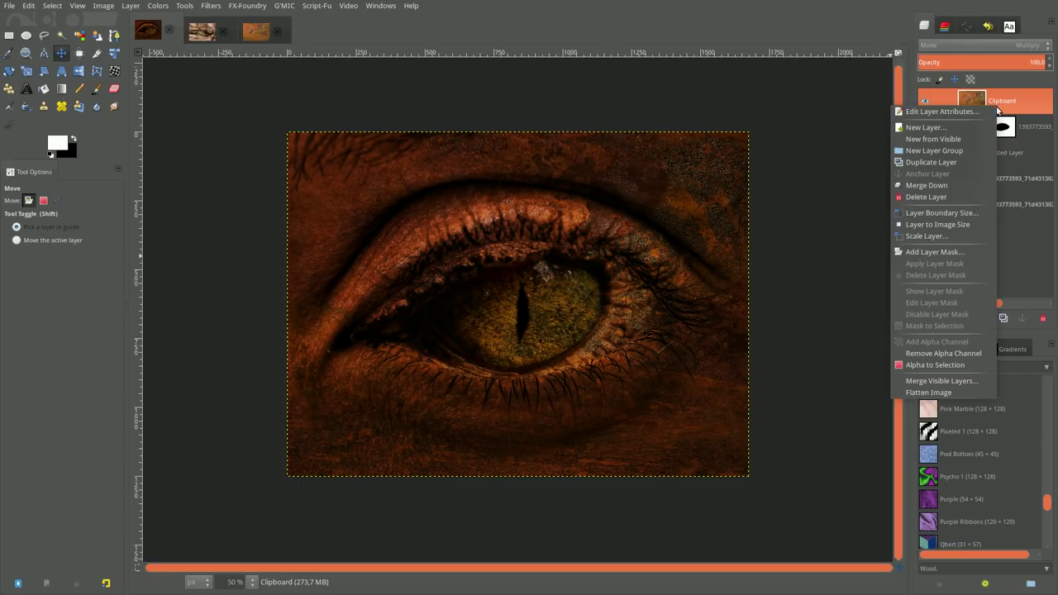
pyautogui.click(949, 252)
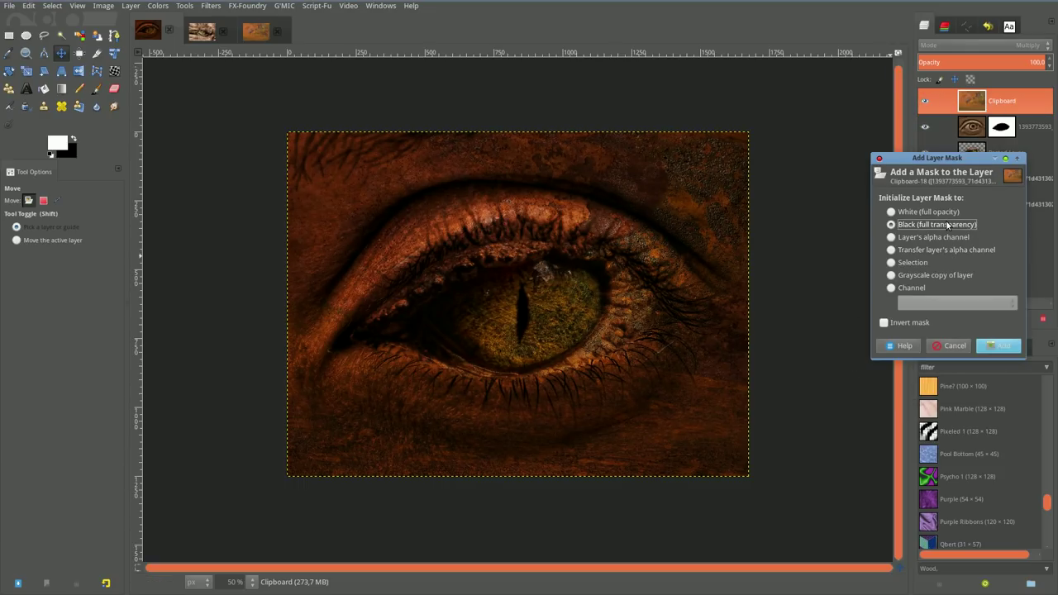
pyautogui.click(893, 212)
pyautogui.click(998, 345)
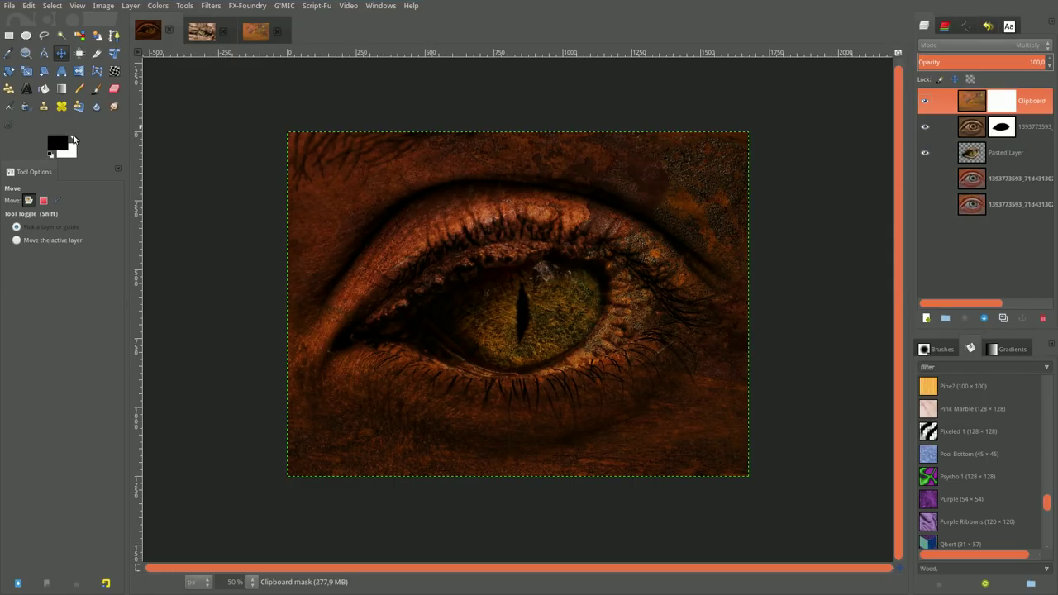
# Paint black on the mask with an ~82 px, 59.7-hardness brush to clear rust from the iris.
pyautogui.click(97, 89)
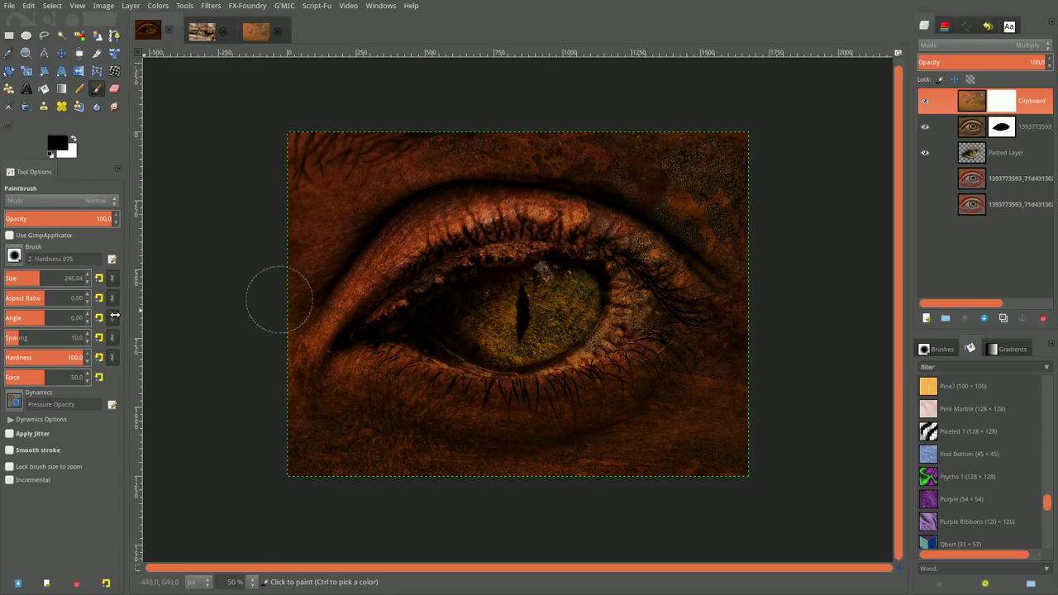
pyautogui.click(22, 279)
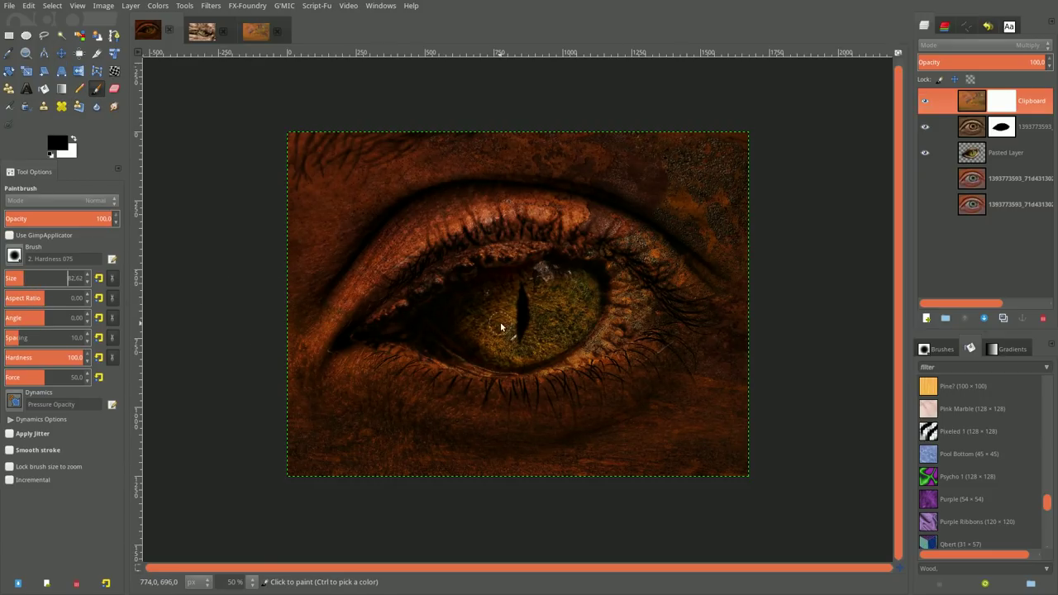
pyautogui.moveTo(456, 306); pyautogui.dragTo(443, 309)
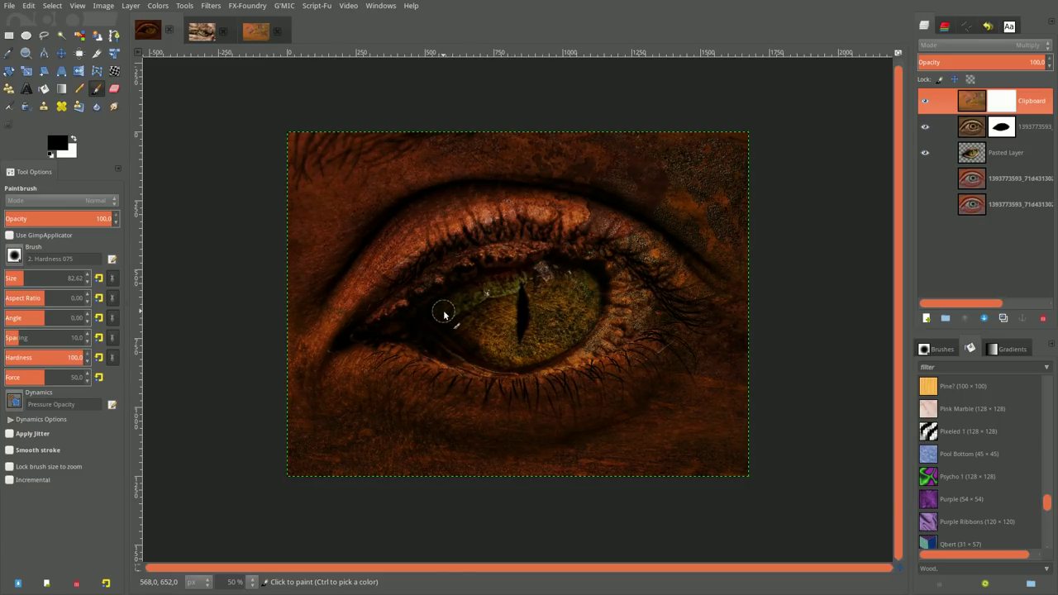
pyautogui.click(51, 357)
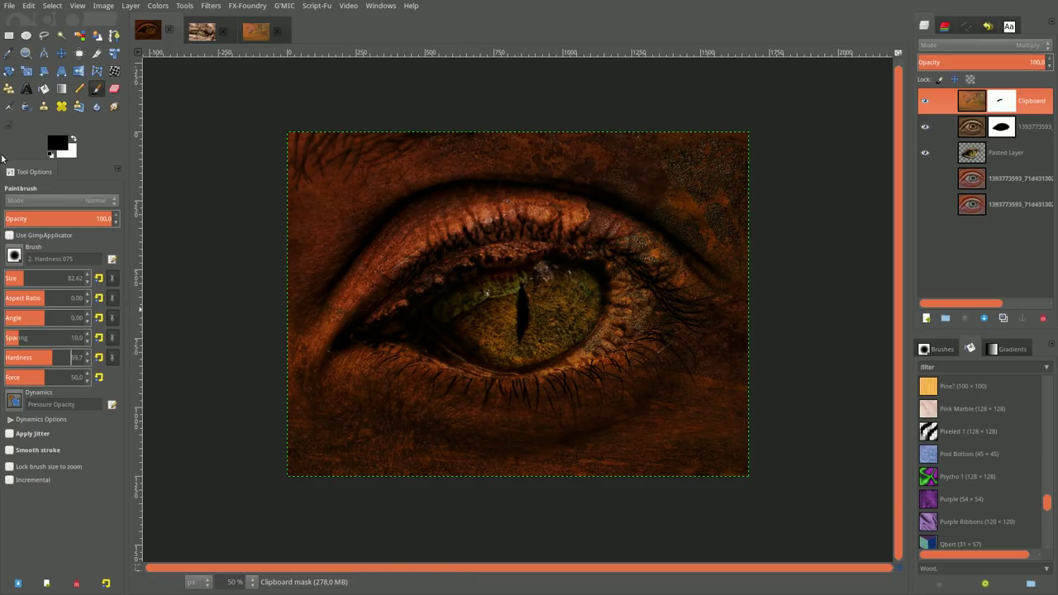
pyautogui.click(28, 6)
pyautogui.click(41, 20)
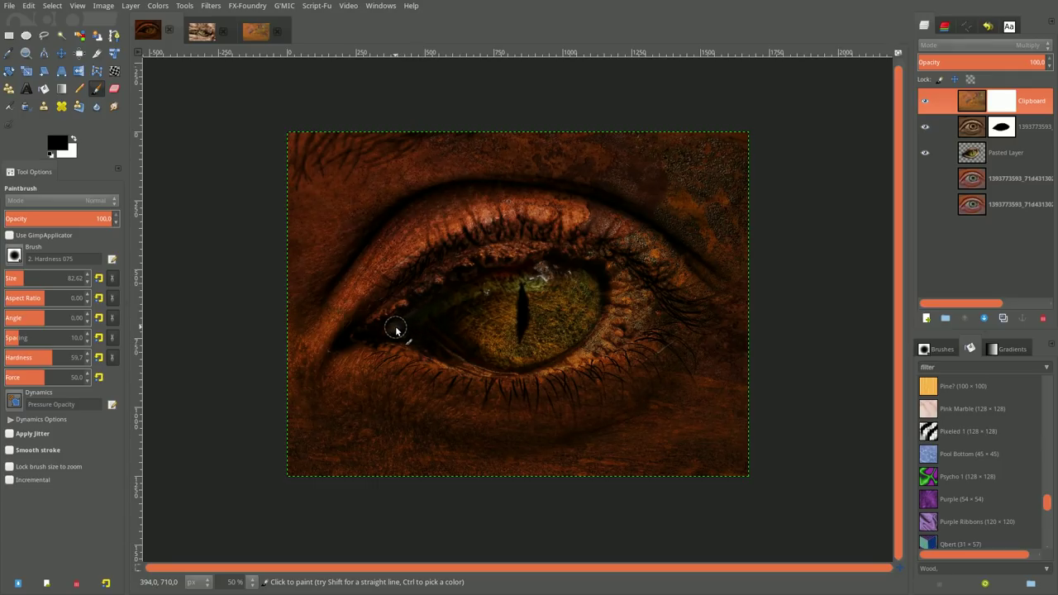
pyautogui.moveTo(396, 330)
pyautogui.mouseDown()
pyautogui.moveTo(533, 373)
pyautogui.moveTo(556, 368)
pyautogui.moveTo(577, 356)
pyautogui.moveTo(592, 314)
pyautogui.moveTo(593, 289)
pyautogui.moveTo(579, 275)
pyautogui.moveTo(484, 288)
pyautogui.moveTo(440, 318)
pyautogui.moveTo(471, 335)
pyautogui.moveTo(537, 339)
pyautogui.moveTo(571, 318)
pyautogui.moveTo(500, 337)
pyautogui.moveTo(578, 299)
pyautogui.moveTo(472, 327)
pyautogui.moveTo(576, 307)
pyautogui.moveTo(467, 306)
pyautogui.moveTo(574, 287)
pyautogui.moveTo(504, 310)
pyautogui.moveTo(463, 306)
pyautogui.moveTo(548, 332)
pyautogui.mouseUp()
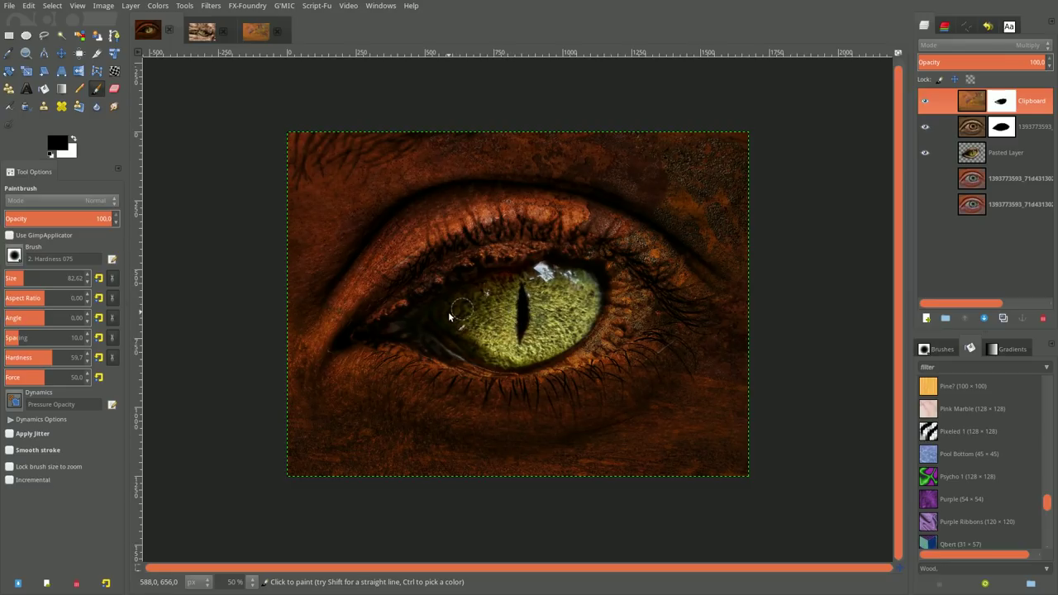
pyautogui.moveTo(462, 345)
pyautogui.mouseDown()
pyautogui.moveTo(500, 363)
pyautogui.moveTo(556, 341)
pyautogui.mouseUp()
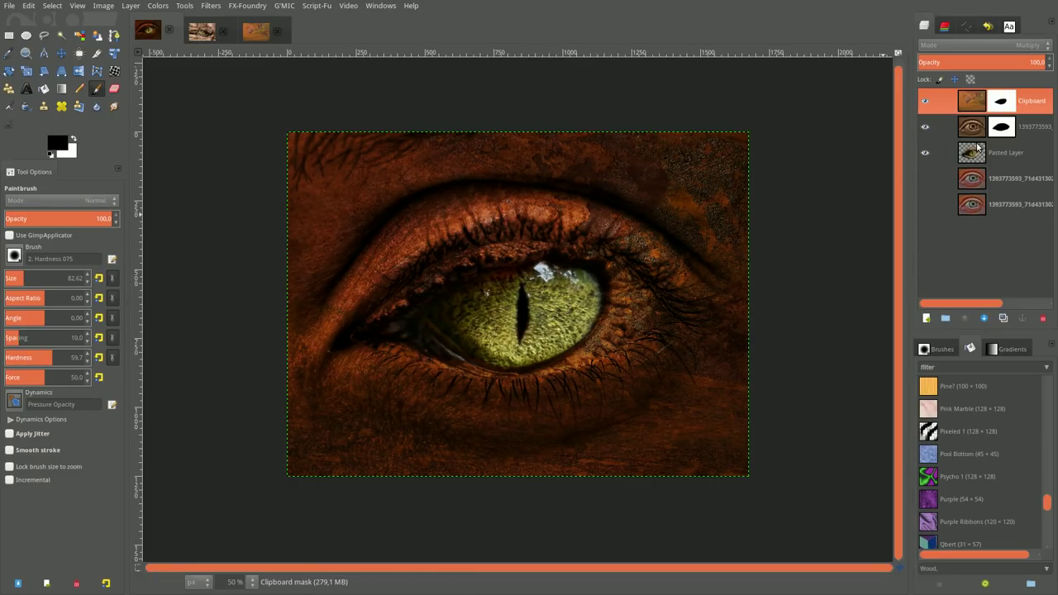
# Duplicate the Pasted Layer to create Pasted Layer copy, then reselect the rust layer.
pyautogui.rightClick(981, 102)
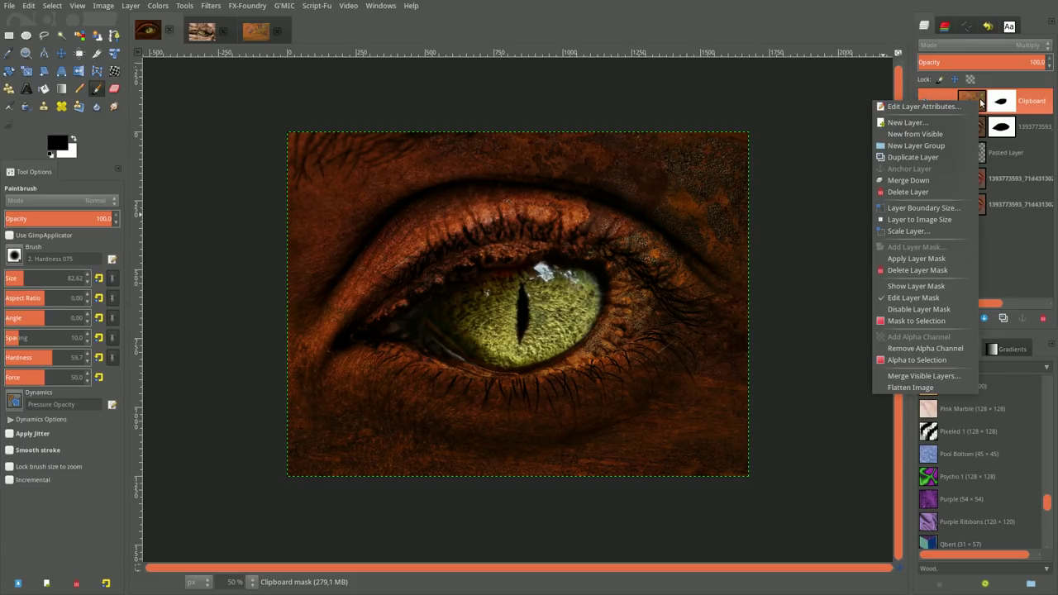
pyautogui.click(986, 170)
pyautogui.click(976, 158)
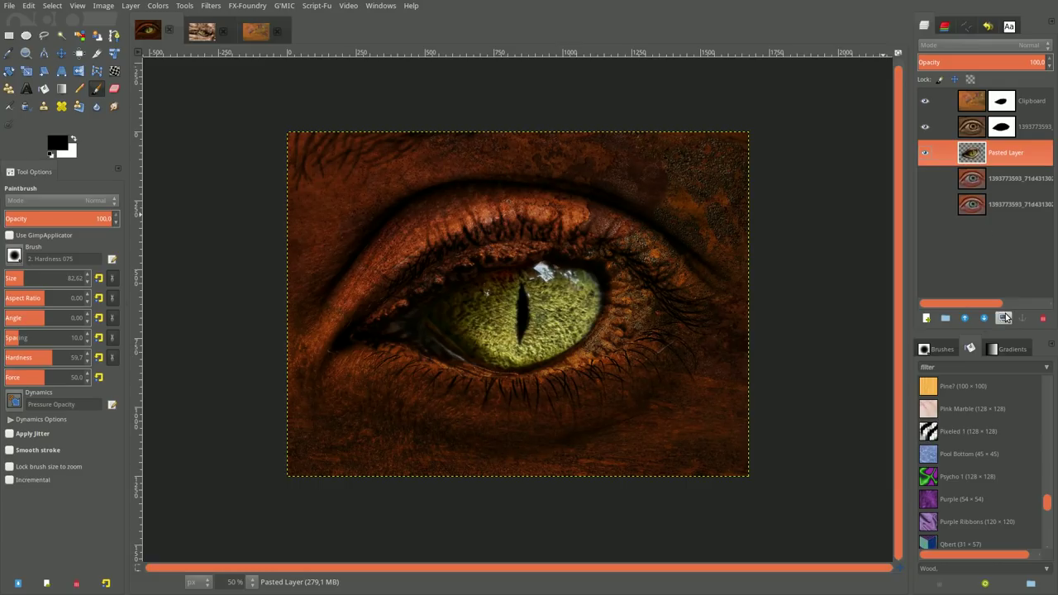
pyautogui.click(1003, 318)
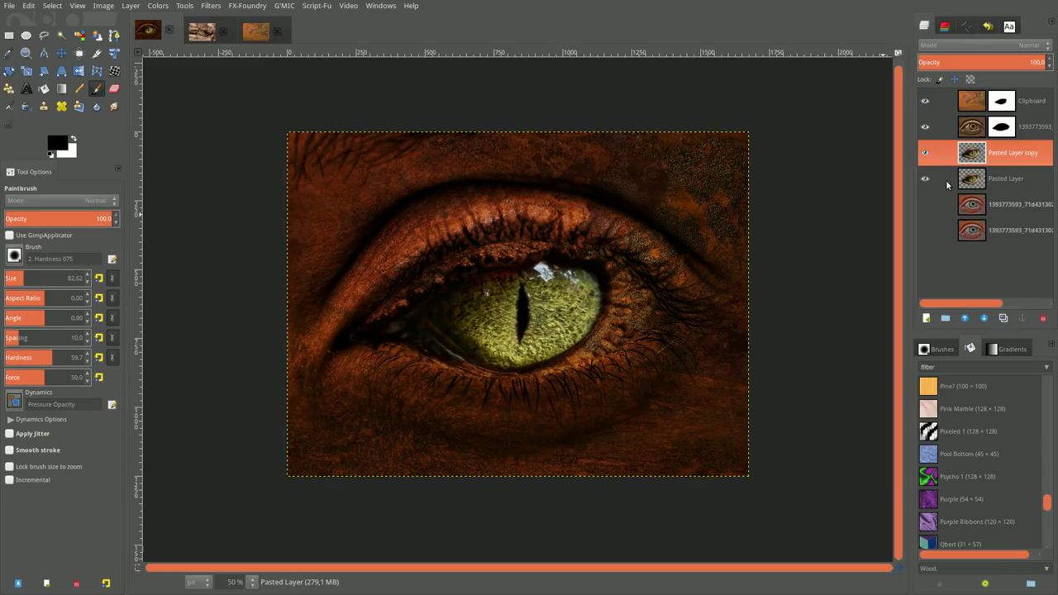
pyautogui.click(978, 103)
pyautogui.rightClick(979, 104)
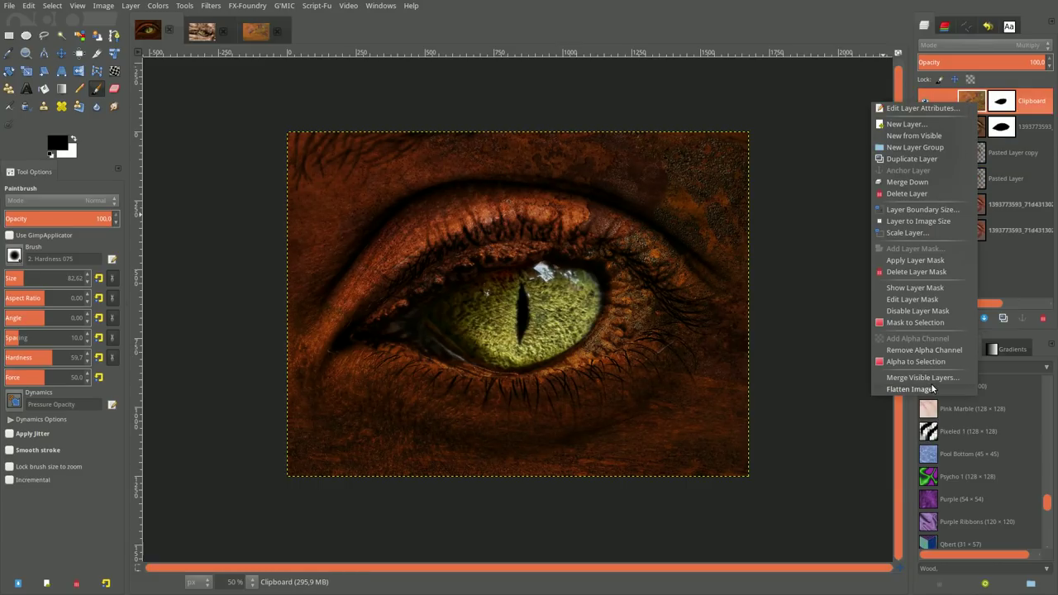
# Merge the visible layers, keeping the Expanded as necessary option.
pyautogui.click(932, 377)
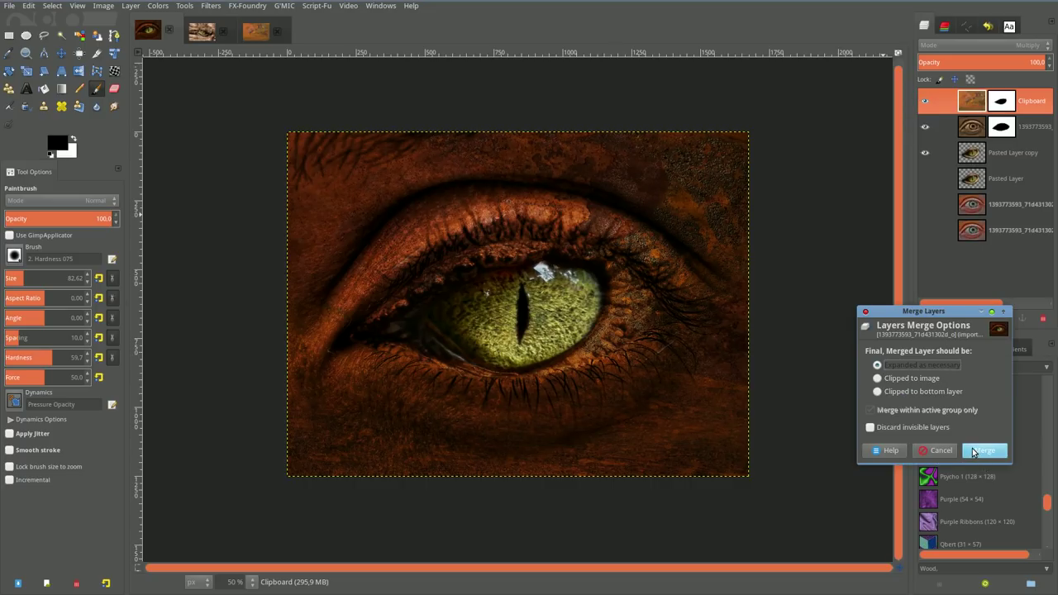
pyautogui.click(974, 451)
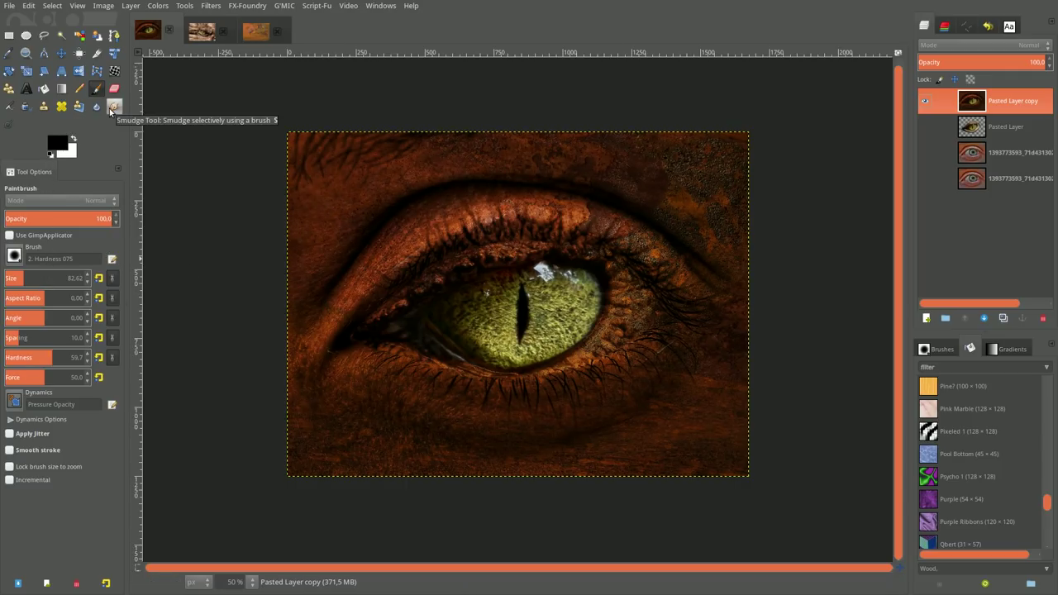
# Set up the Dodge/Burn tool in Burn mode at about 46.9 strength.
pyautogui.click(9, 125)
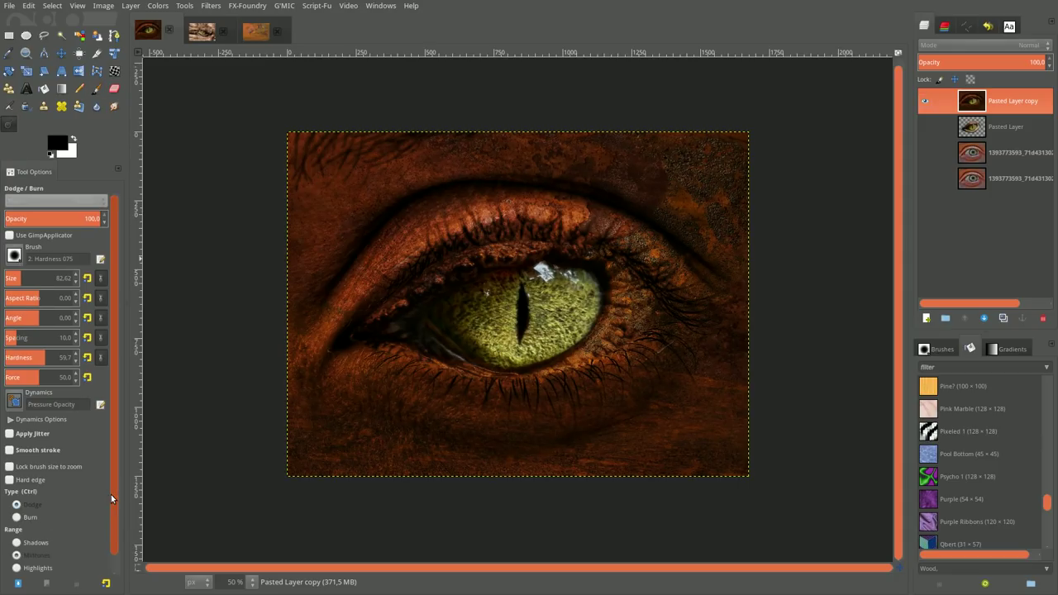
pyautogui.moveTo(111, 494); pyautogui.dragTo(107, 538)
pyautogui.click(16, 499)
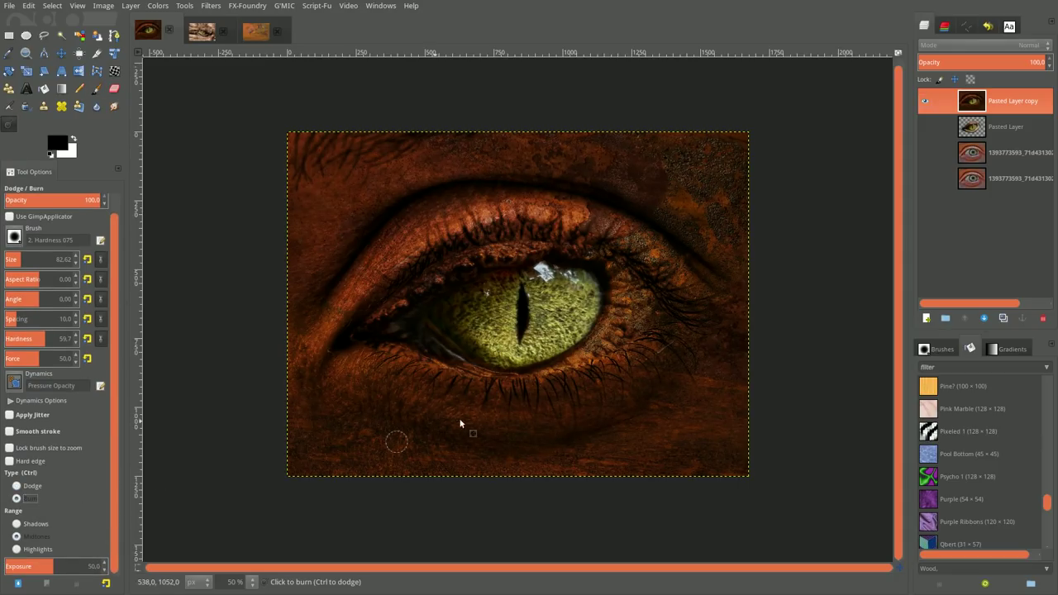
pyautogui.moveTo(63, 204); pyautogui.dragTo(49, 203)
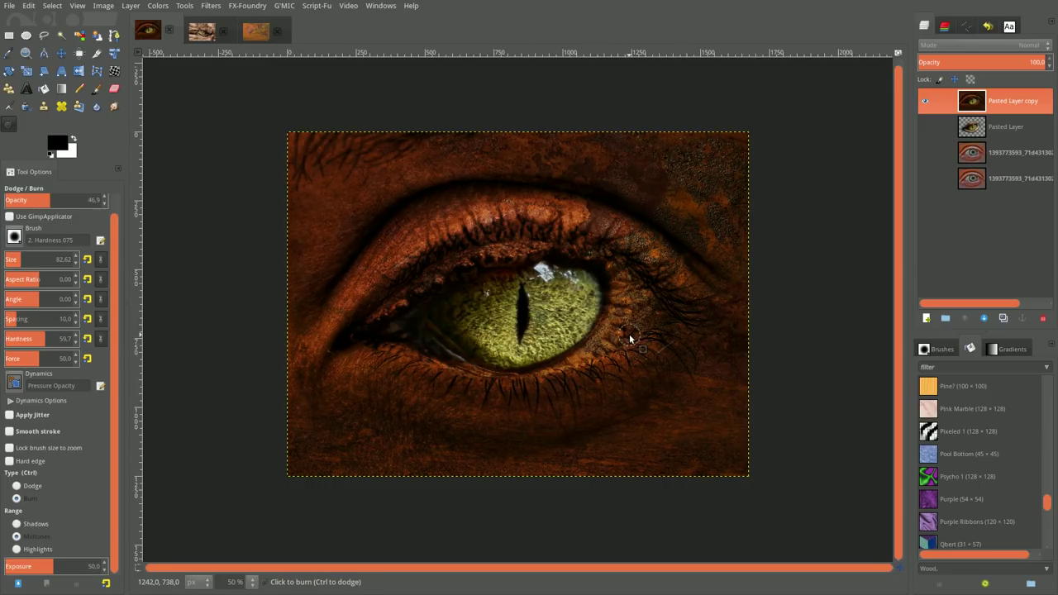
# Burn the lower-right iris rim and the lashes to its right, undoing a stray eyelid stroke.
pyautogui.moveTo(609, 343)
pyautogui.mouseDown()
pyautogui.moveTo(569, 370)
pyautogui.moveTo(624, 326)
pyautogui.mouseUp()
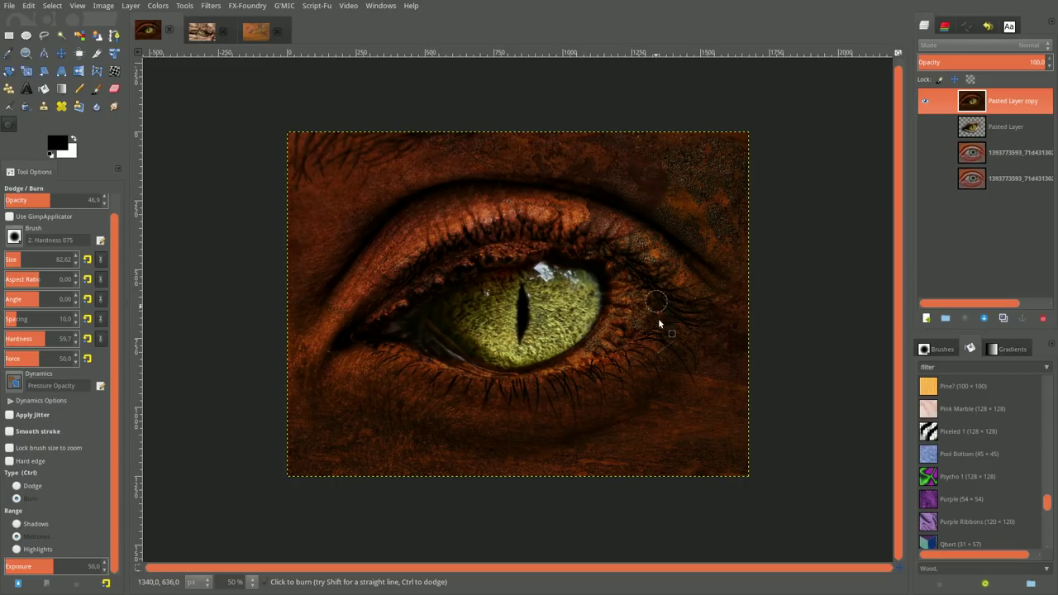
pyautogui.moveTo(628, 351); pyautogui.dragTo(576, 364)
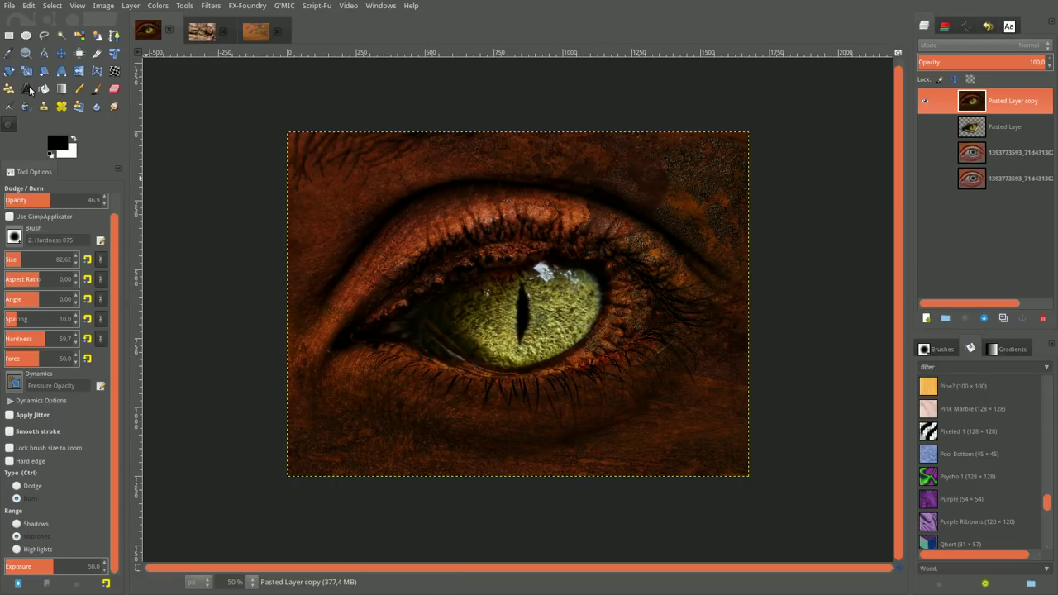
pyautogui.click(28, 5)
pyautogui.click(43, 22)
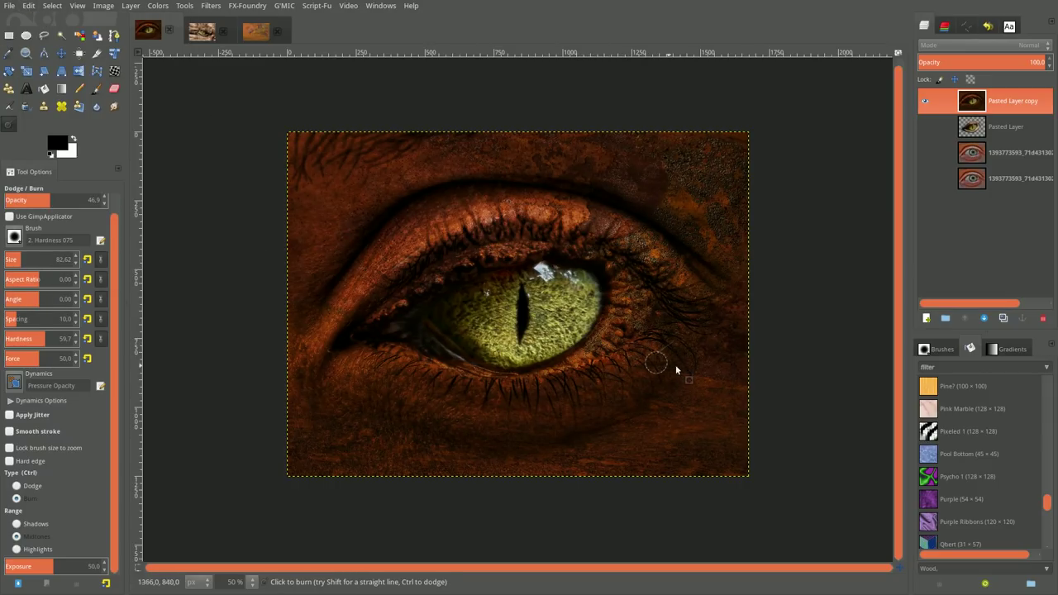
pyautogui.moveTo(617, 345)
pyautogui.mouseDown()
pyautogui.moveTo(642, 292)
pyautogui.moveTo(600, 349)
pyautogui.mouseUp()
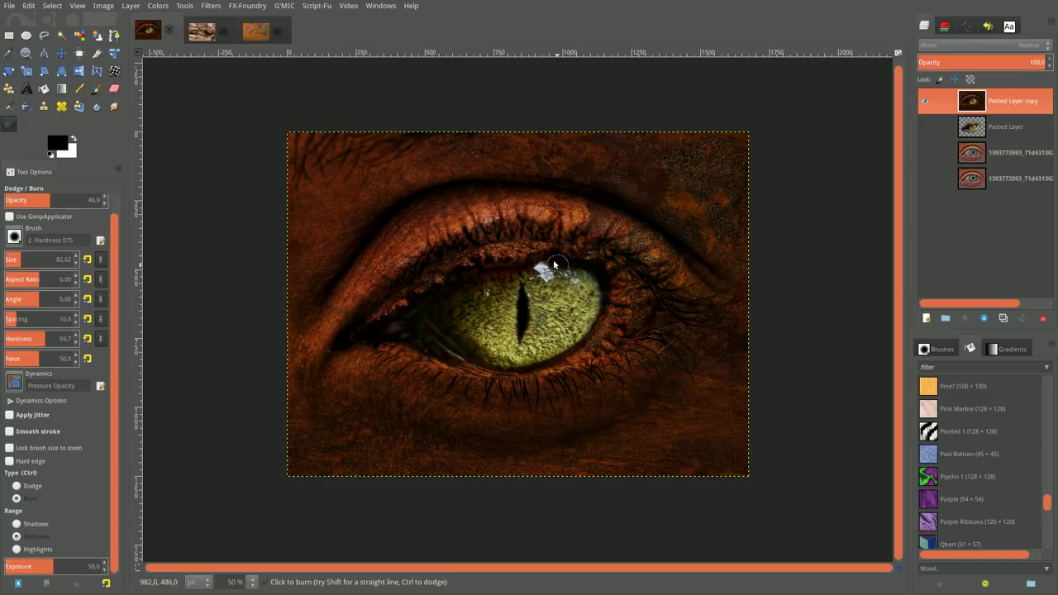
pyautogui.moveTo(657, 305)
pyautogui.mouseDown()
pyautogui.moveTo(626, 317)
pyautogui.moveTo(688, 311)
pyautogui.mouseUp()
# In G'MIC, enlarge the preview to Gross and select Testing > Garagecoder > Sharpen [tones].
pyautogui.click(208, 7)
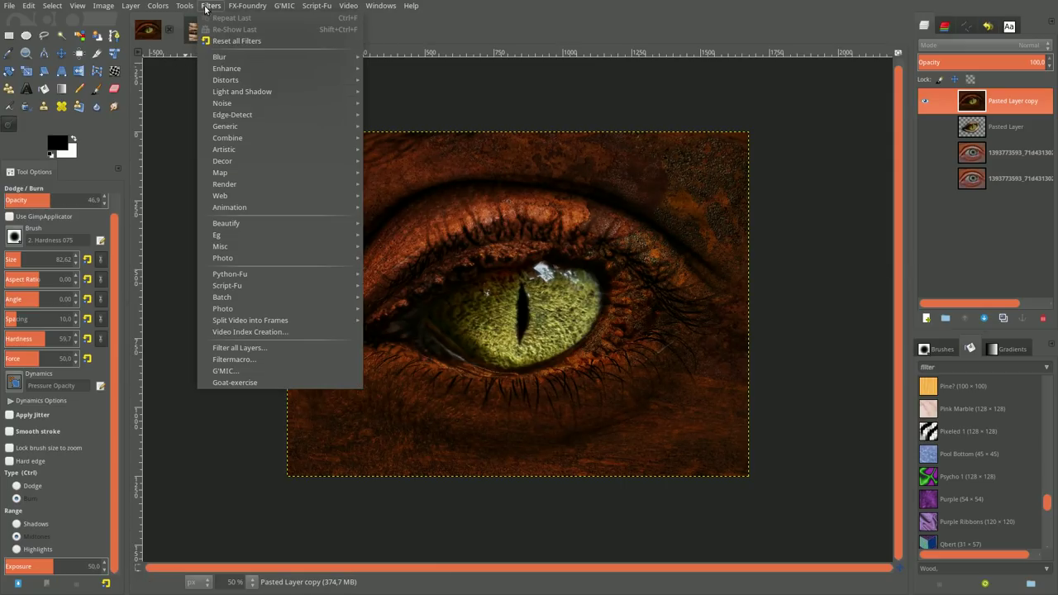
pyautogui.click(233, 372)
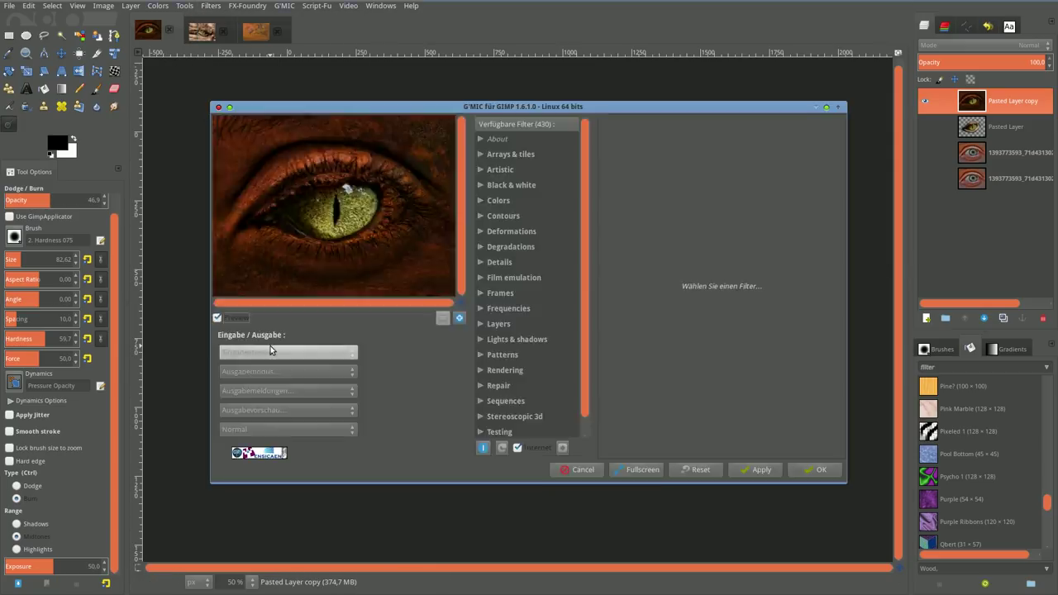
pyautogui.click(271, 428)
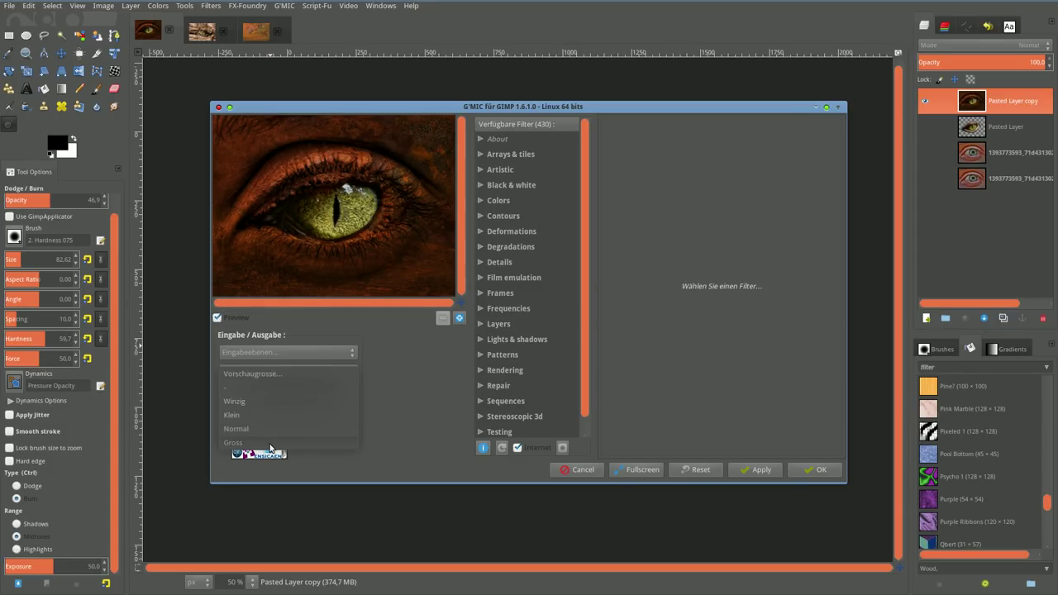
pyautogui.click(271, 446)
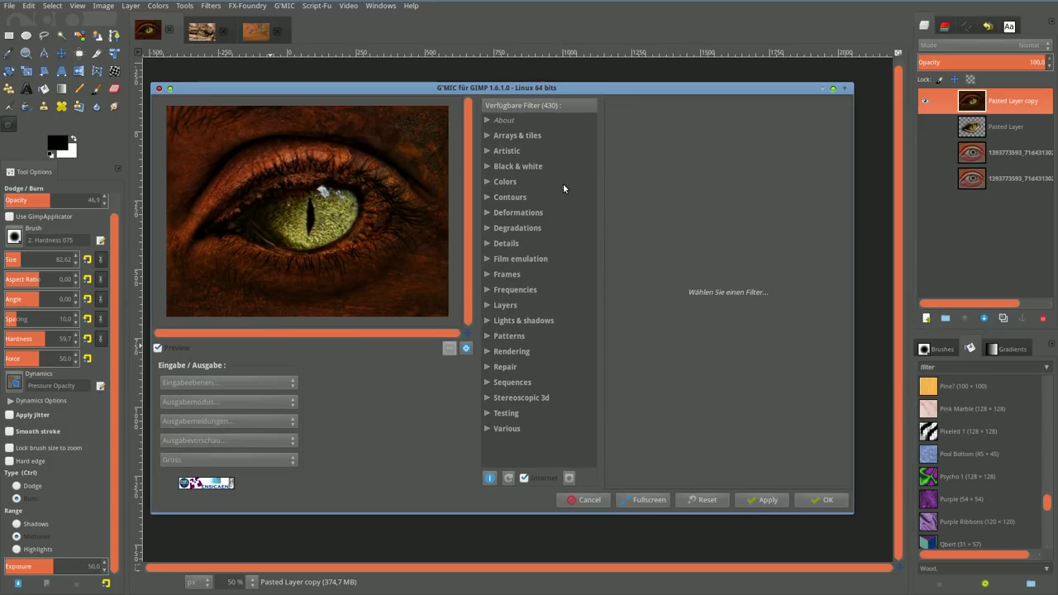
pyautogui.click(489, 413)
pyautogui.scroll(-5, 527, 425)
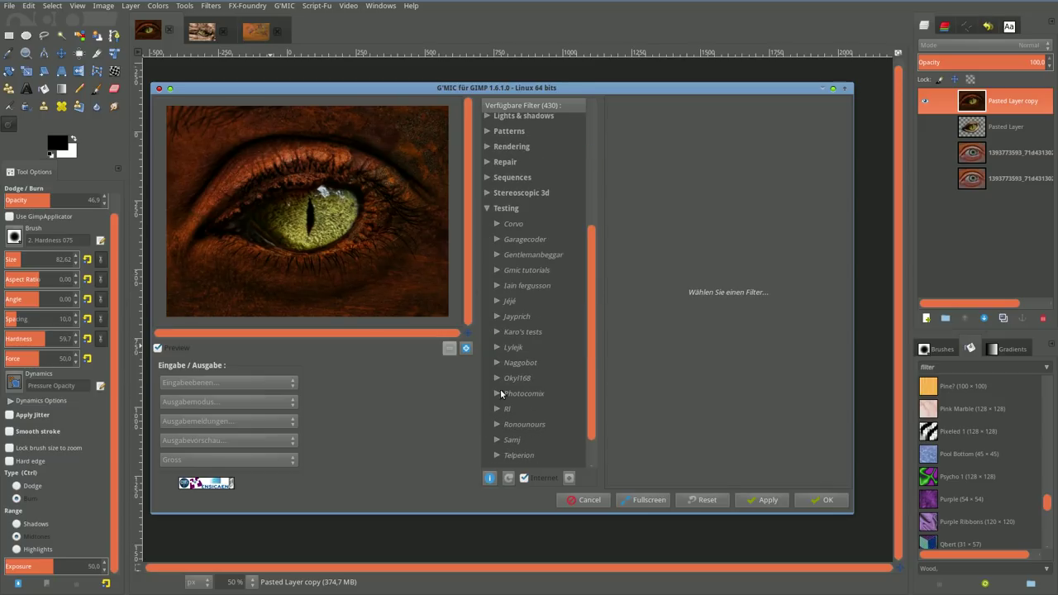
pyautogui.click(498, 286)
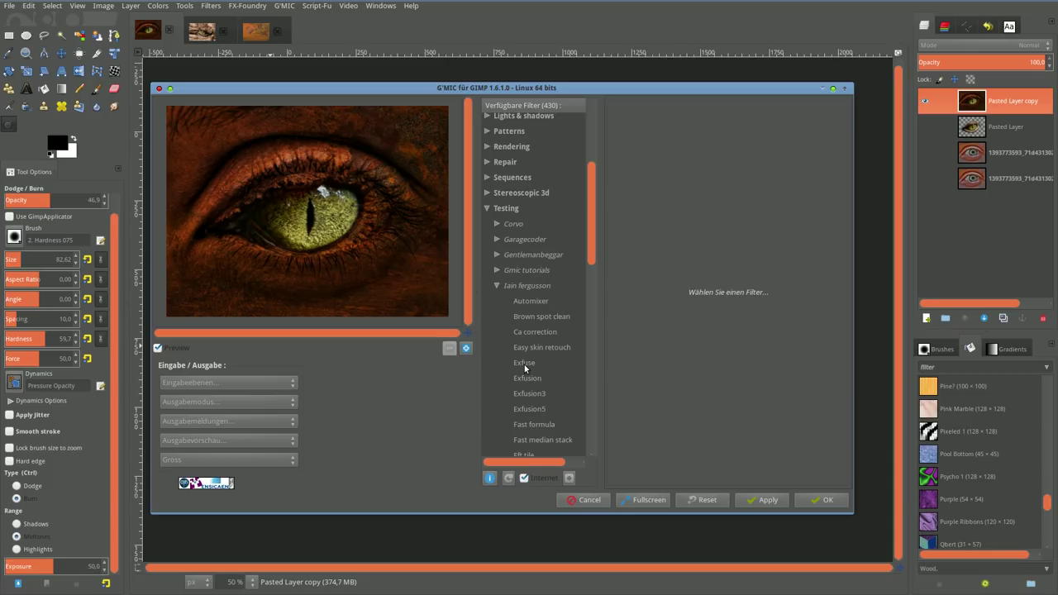
pyautogui.click(496, 240)
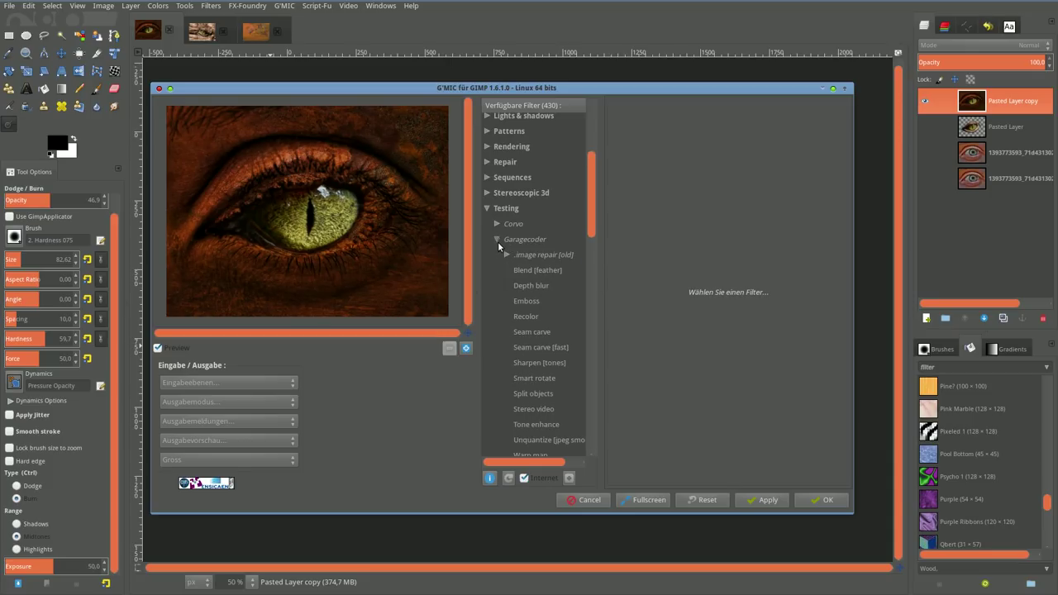
pyautogui.click(541, 363)
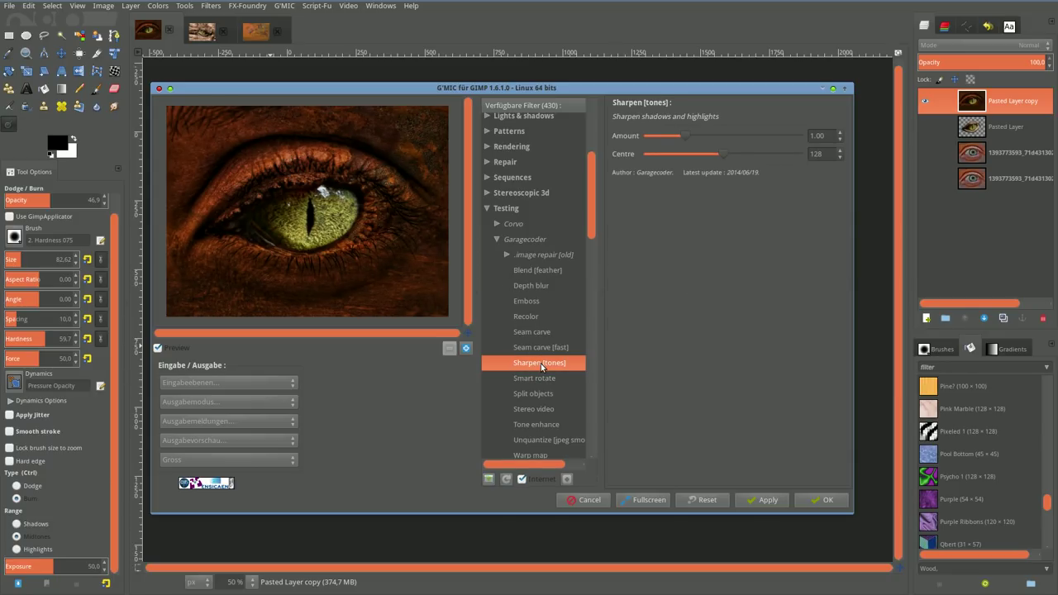
# Compare the preview and apply Sharpen [tones] at amount 1.00, centre 128.
pyautogui.click(180, 345)
pyautogui.click(181, 345)
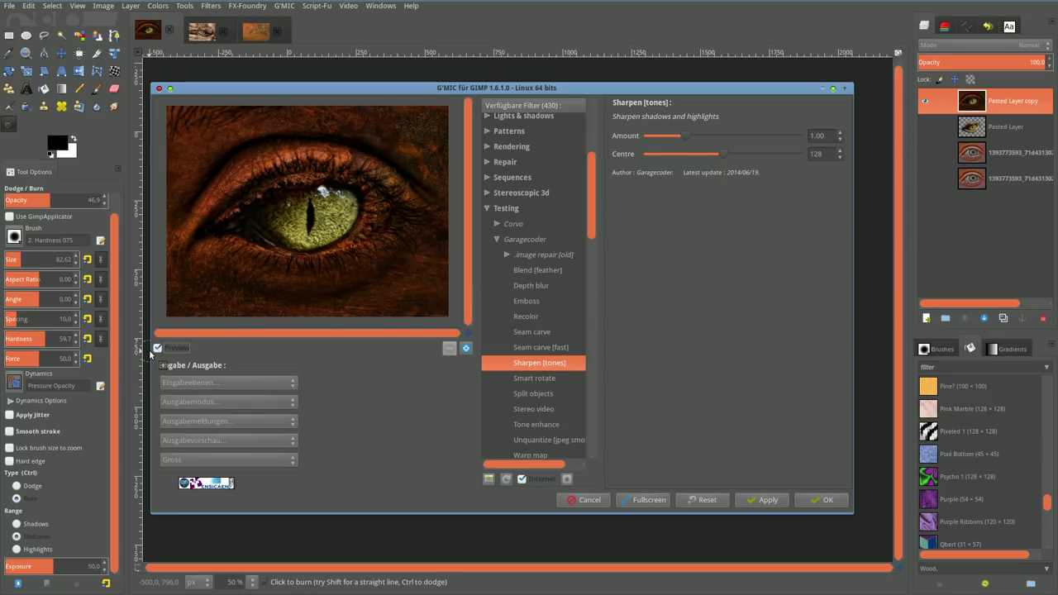
pyautogui.click(158, 348)
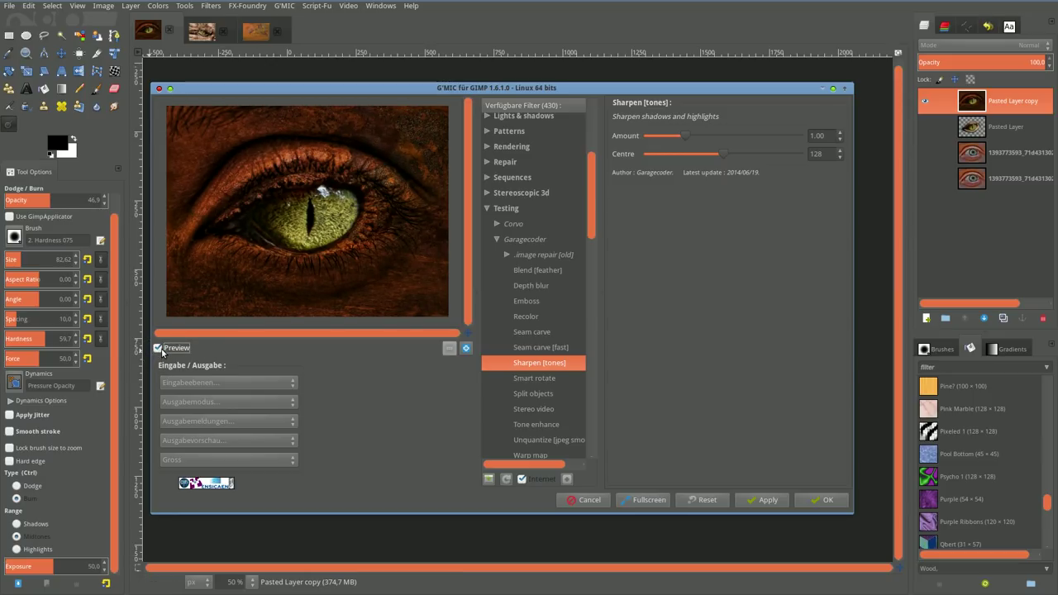
pyautogui.click(821, 500)
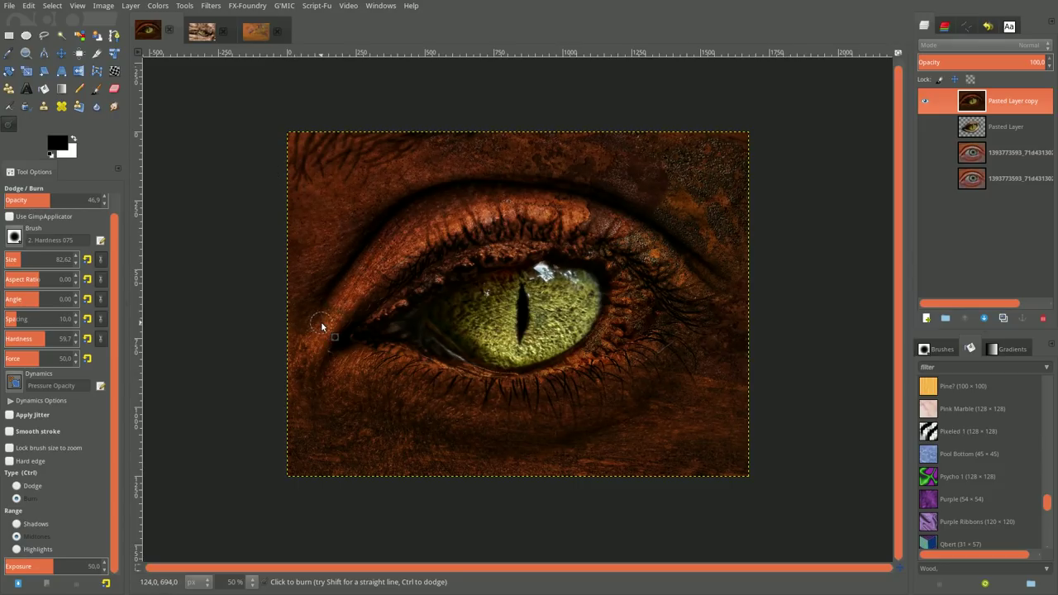
pyautogui.click(212, 6)
# Apply G'MIC's Details > Dynamic range increase filter to the merged eye layer, checking the preview.
pyautogui.click(225, 38)
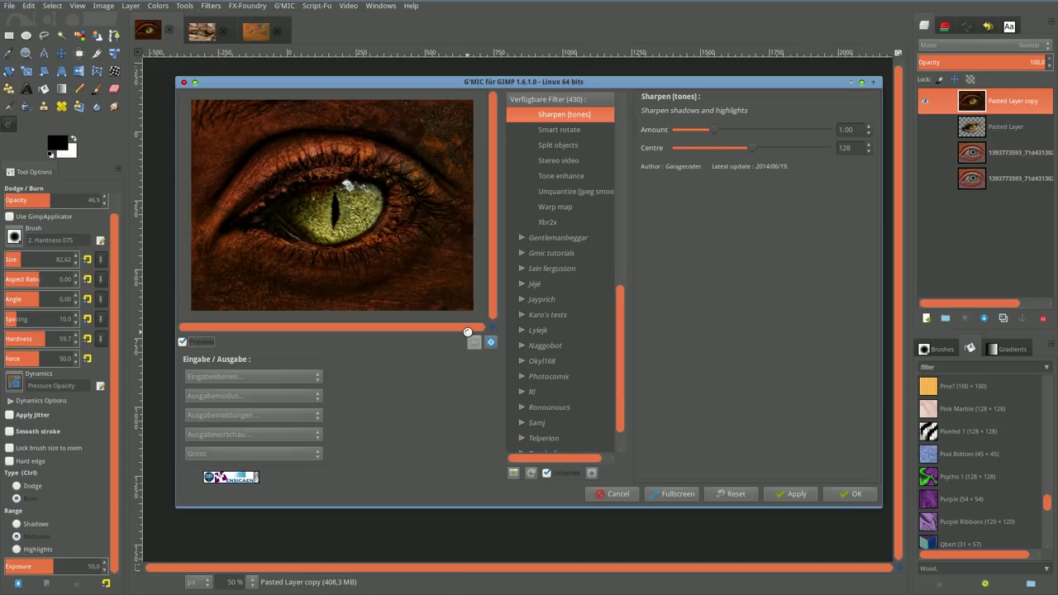
pyautogui.scroll(3, 537, 327)
pyautogui.scroll(3, 544, 333)
pyautogui.scroll(3, 546, 314)
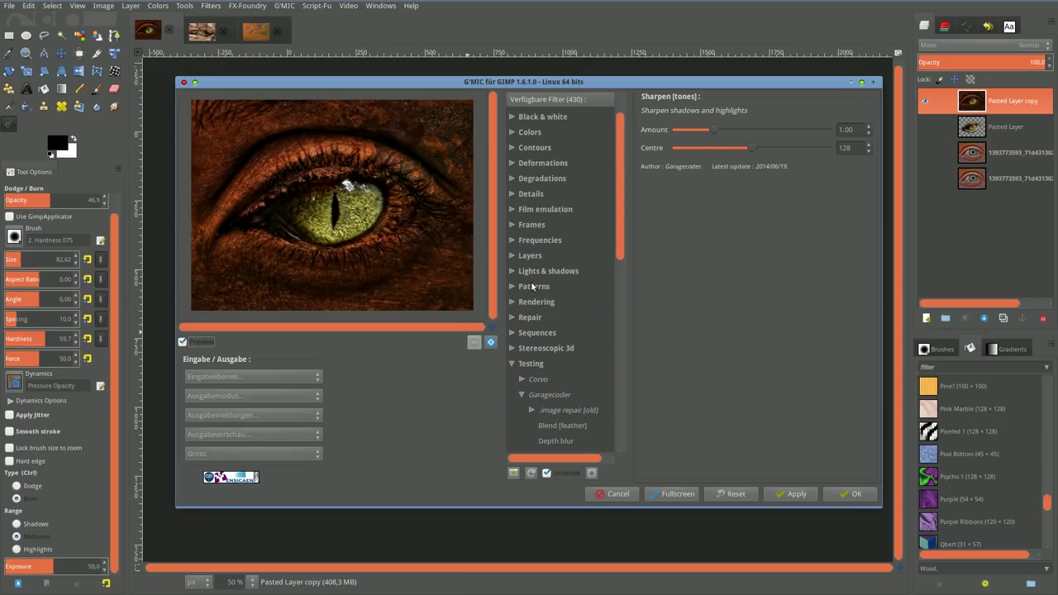
pyautogui.click(514, 194)
pyautogui.click(567, 223)
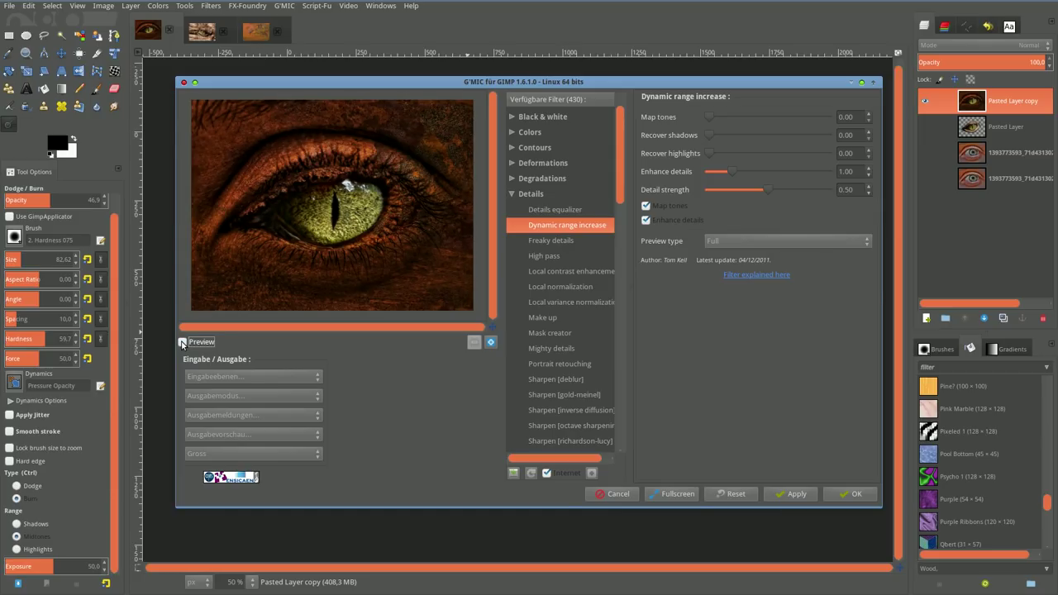
pyautogui.click(182, 341)
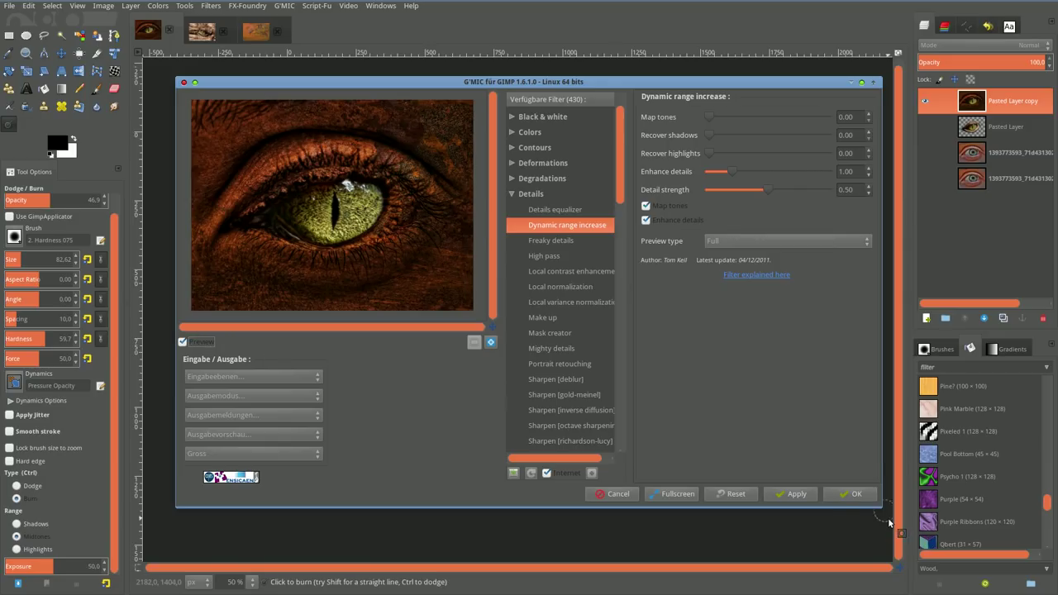
pyautogui.click(850, 494)
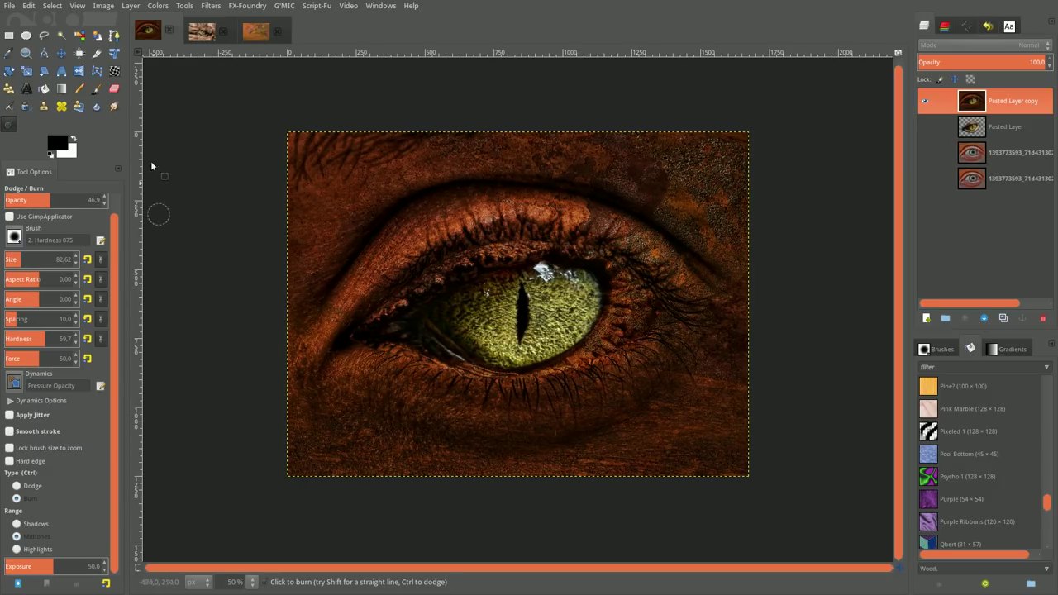
# Apply Levels with the white input point lowered to 88.96 and gamma at 1.00.
pyautogui.click(165, 9)
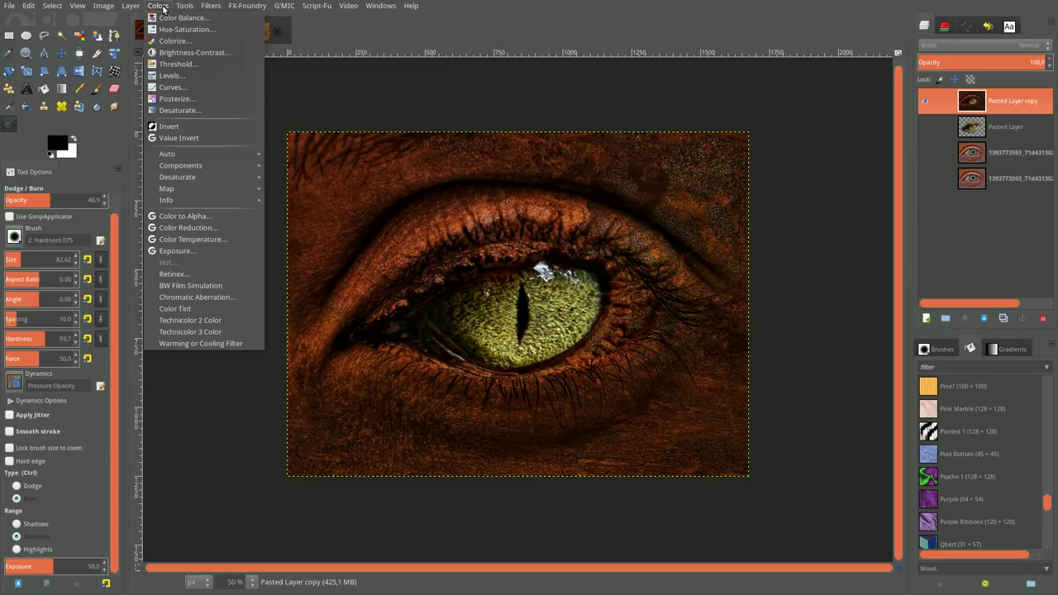
pyautogui.click(175, 75)
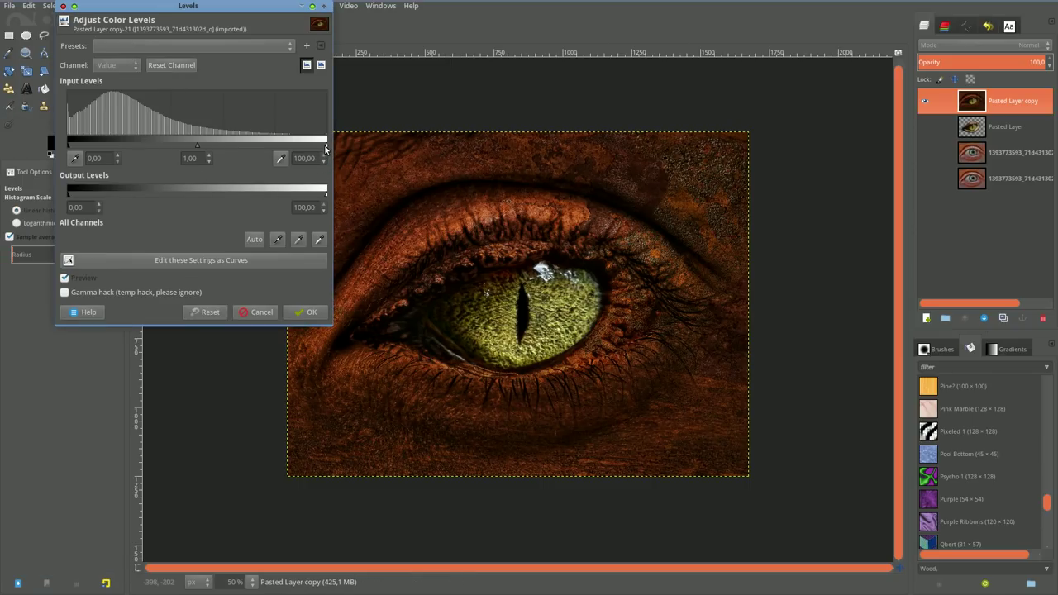
pyautogui.moveTo(326, 147); pyautogui.dragTo(307, 147)
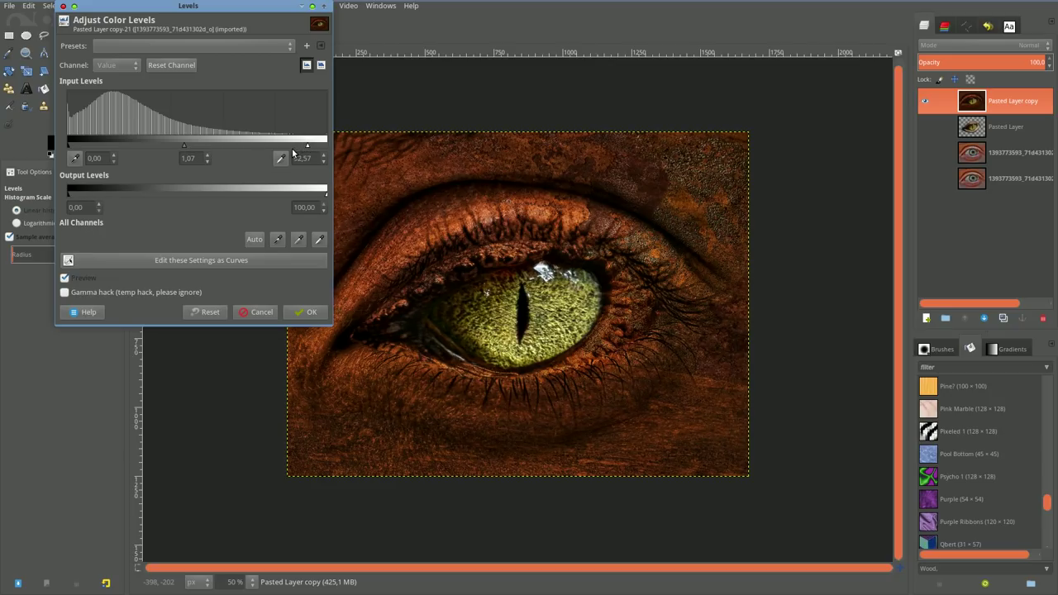
pyautogui.doubleClick(201, 160)
pyautogui.write('1')
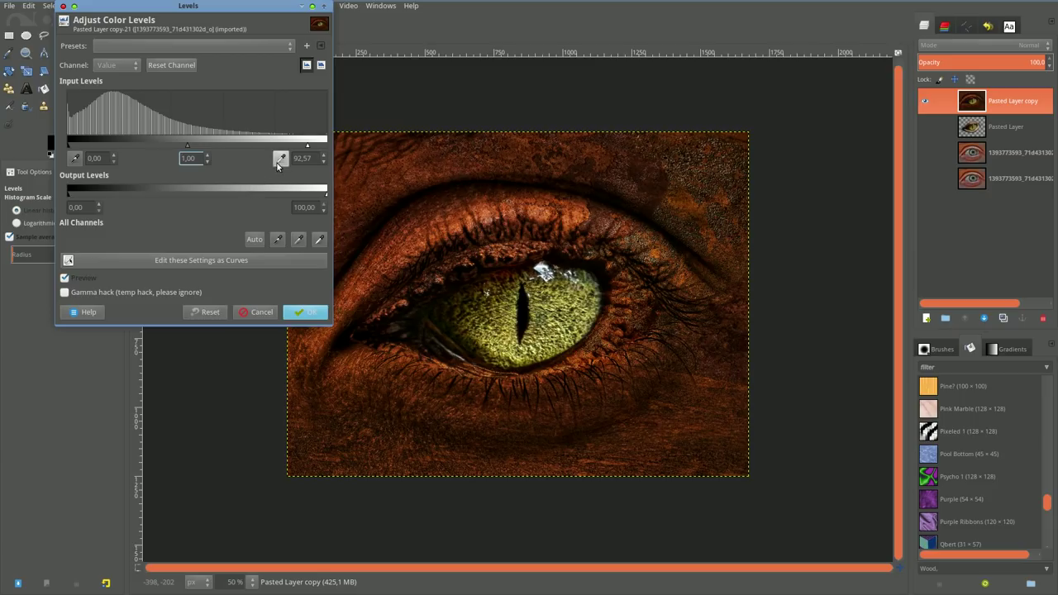
pyautogui.moveTo(308, 145); pyautogui.dragTo(300, 149)
pyautogui.click(305, 312)
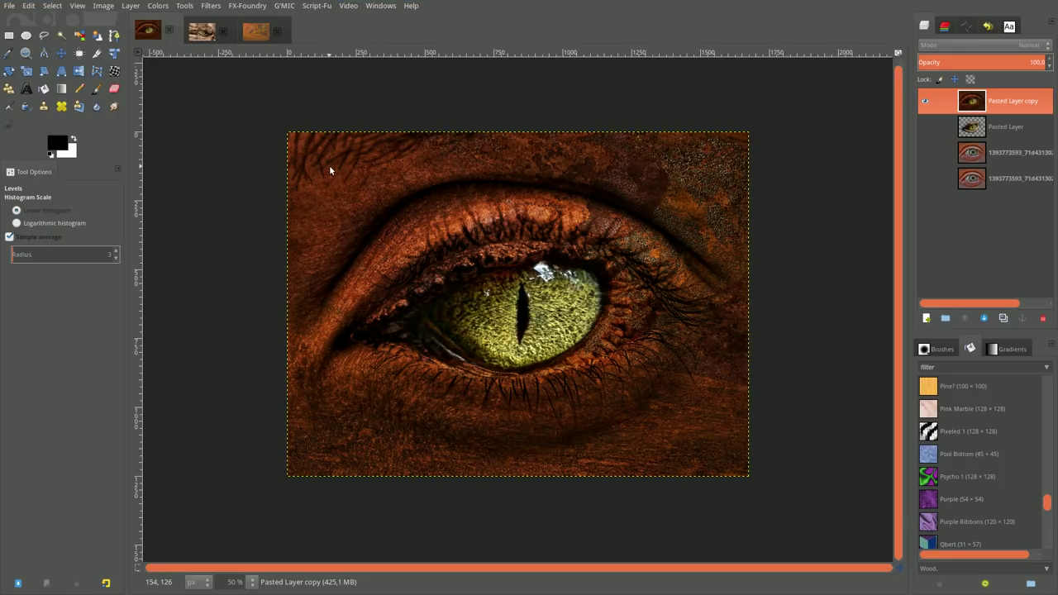
pyautogui.click(217, 6)
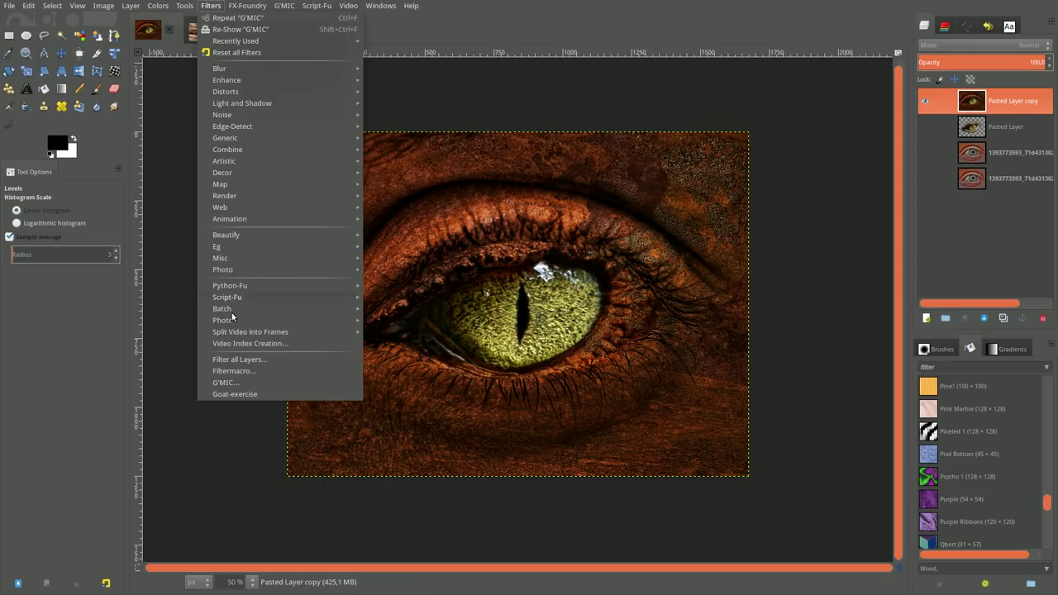
pyautogui.click(229, 388)
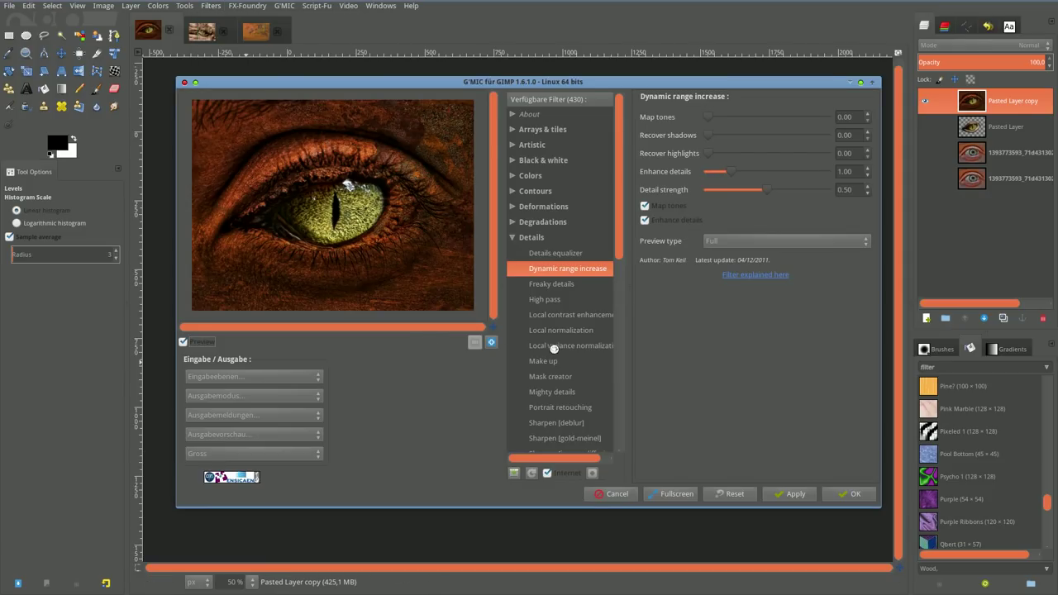
pyautogui.scroll(-3, 567, 367)
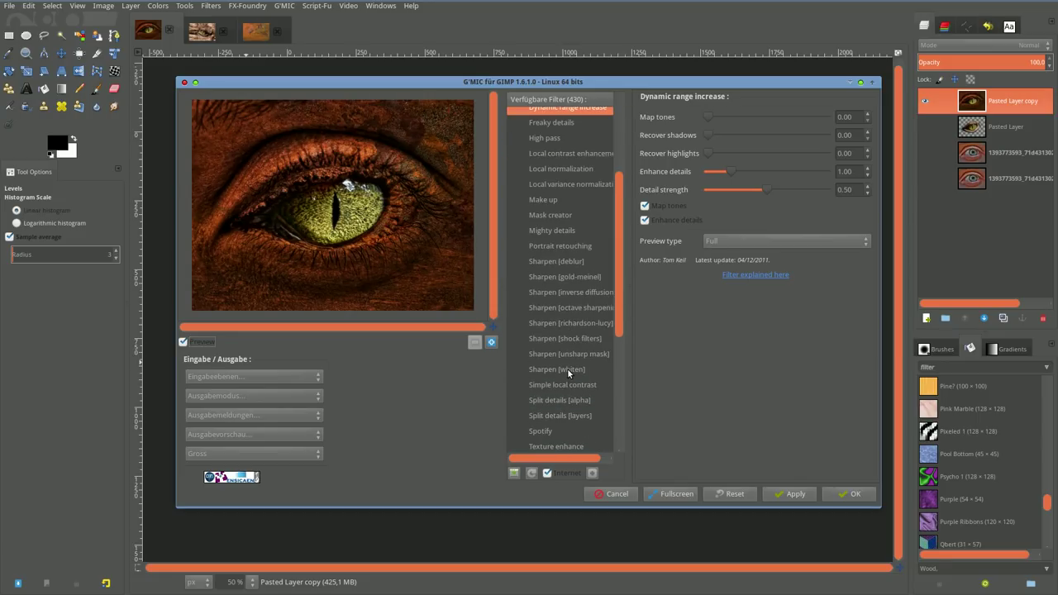
pyautogui.scroll(-3, 567, 368)
pyautogui.scroll(-2, 566, 368)
pyautogui.click(515, 366)
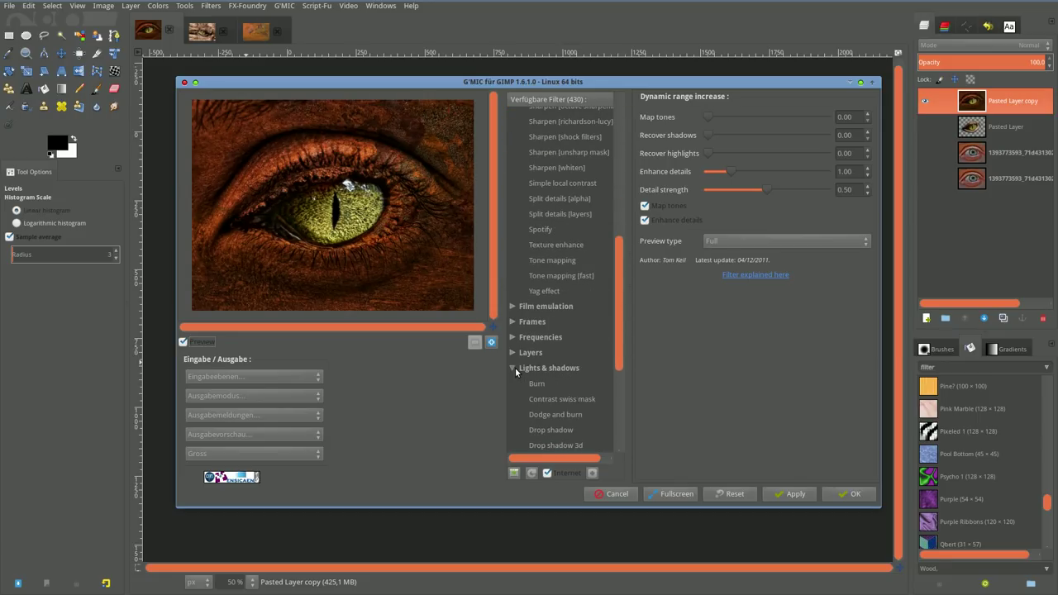
pyautogui.scroll(-3, 545, 331)
pyautogui.click(564, 293)
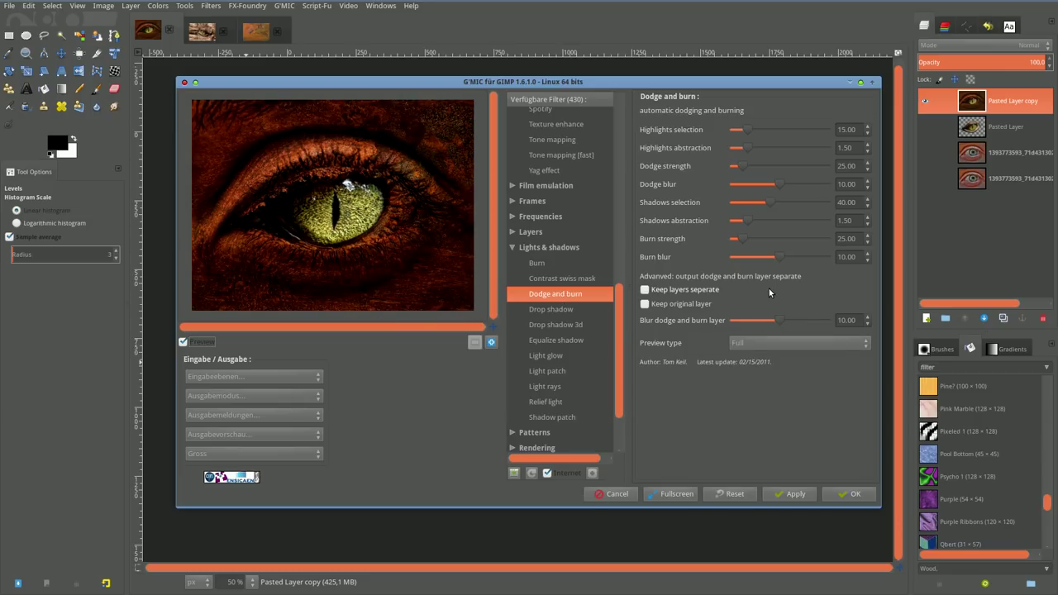
pyautogui.click(627, 494)
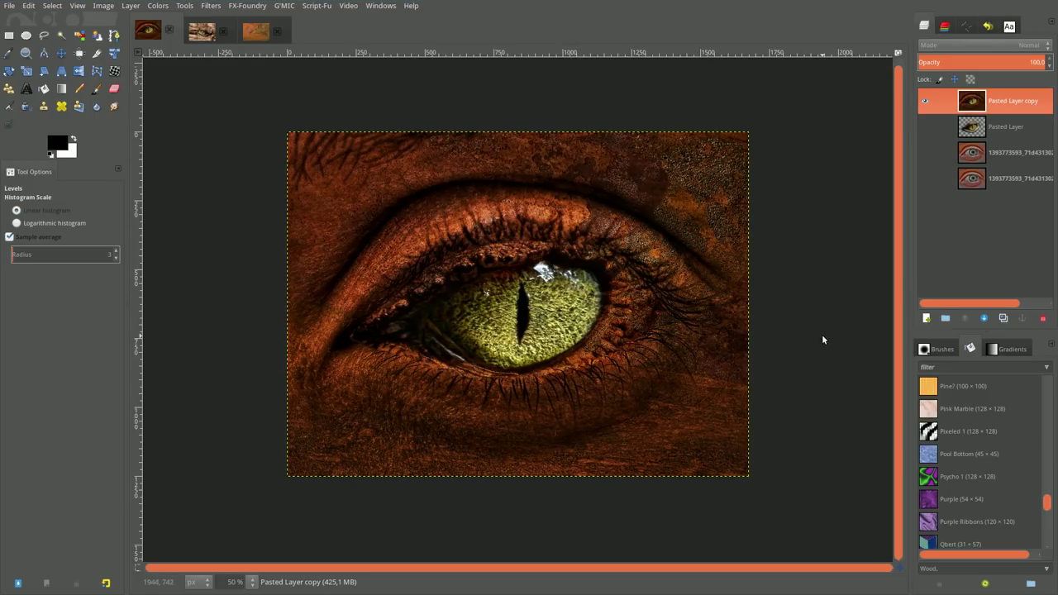
# Set the canvas zoom to 67% from the status bar.
pyautogui.click(232, 582)
pyautogui.doubleClick(233, 581)
pyautogui.write('67')
pyautogui.press('Return')
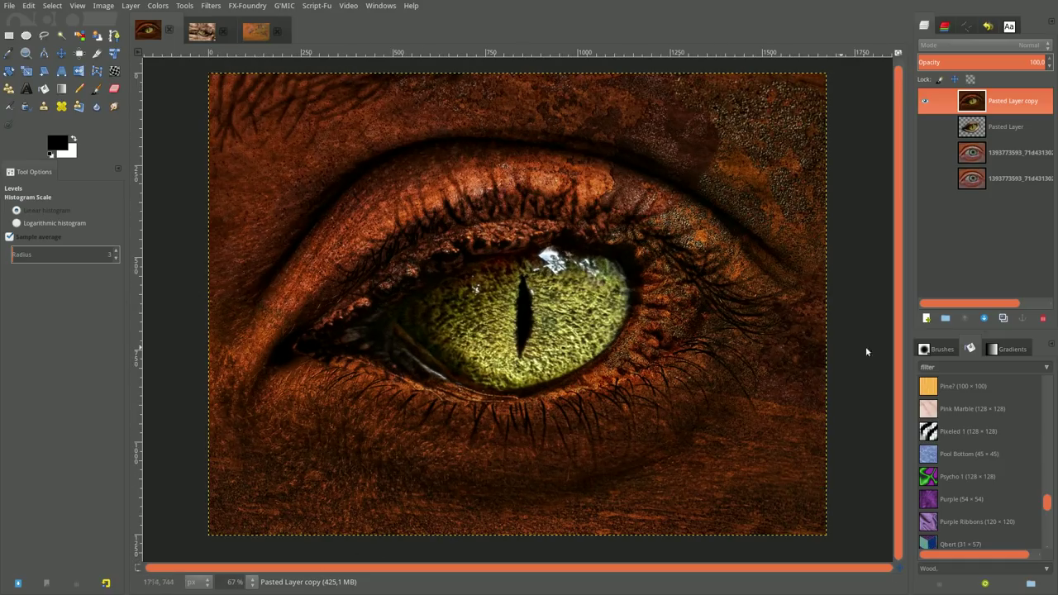
# Toggle the top layer's visibility to compare original and crocodile eye, ending with the crocodile shown.
pyautogui.click(925, 179)
pyautogui.click(925, 100)
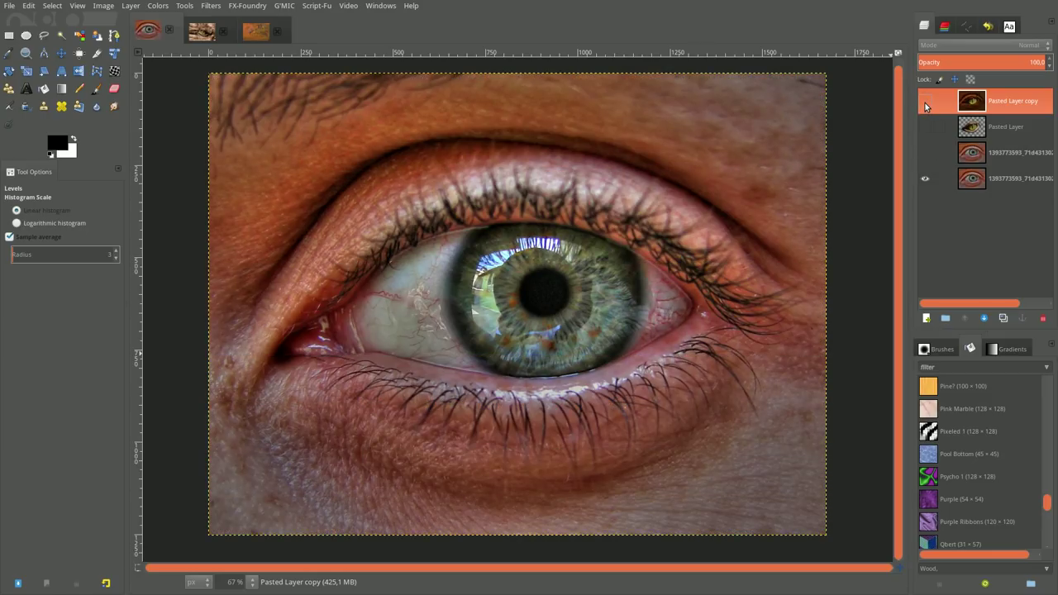
pyautogui.click(925, 101)
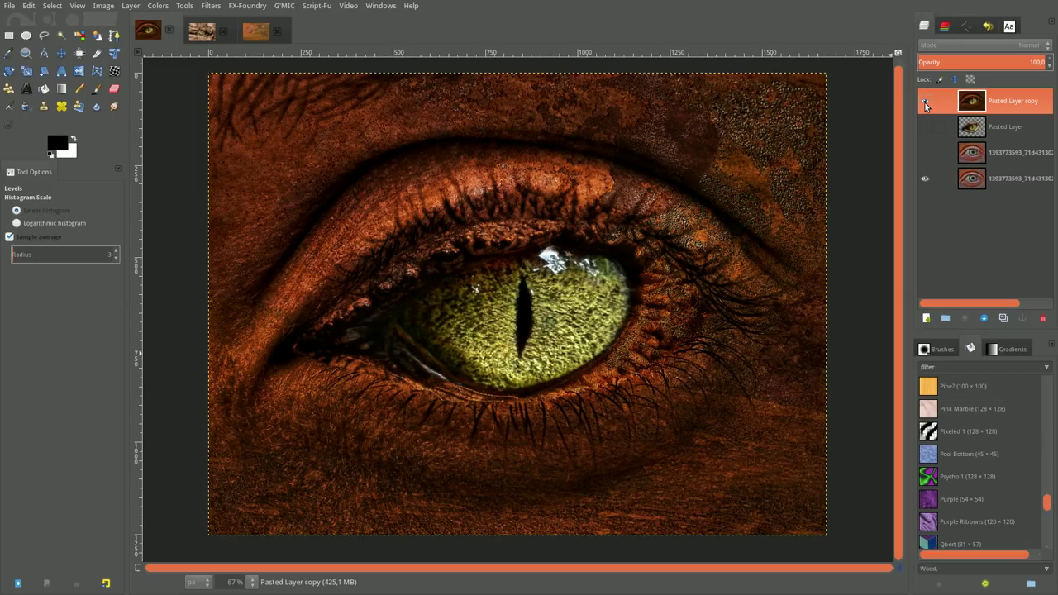
pyautogui.click(926, 102)
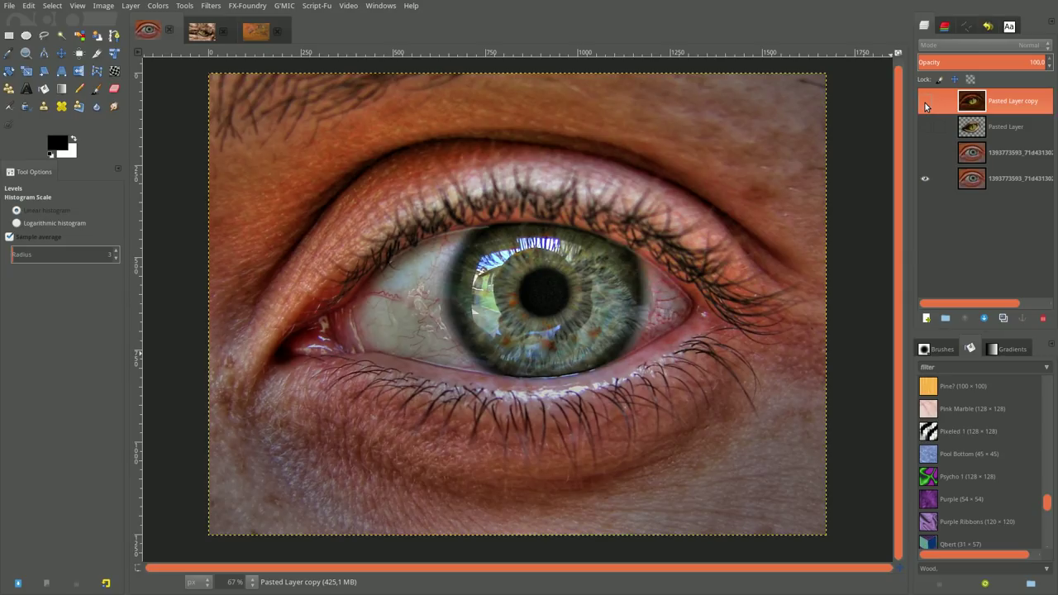
pyautogui.click(925, 102)
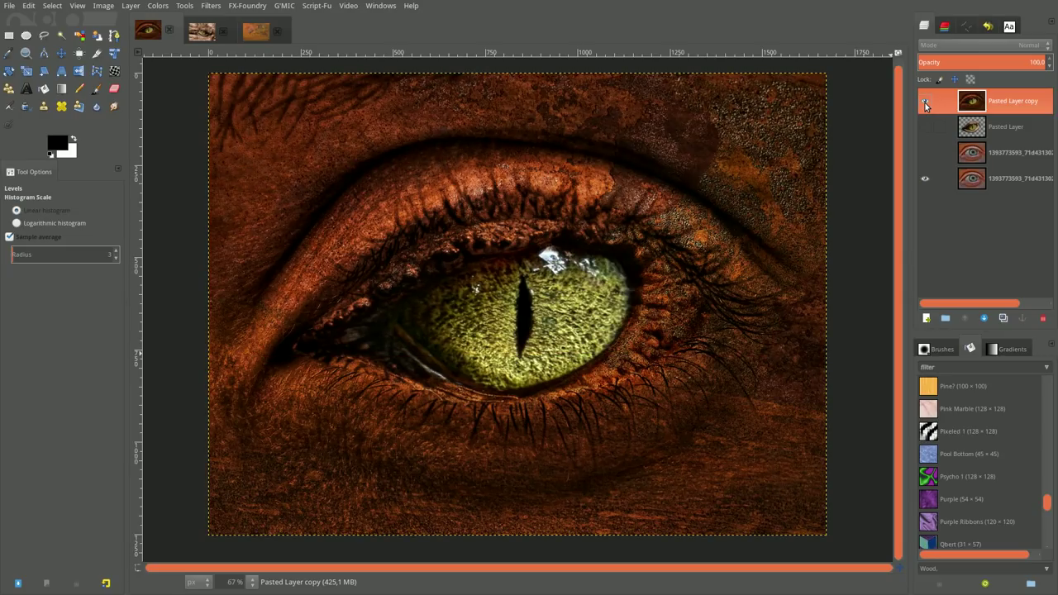